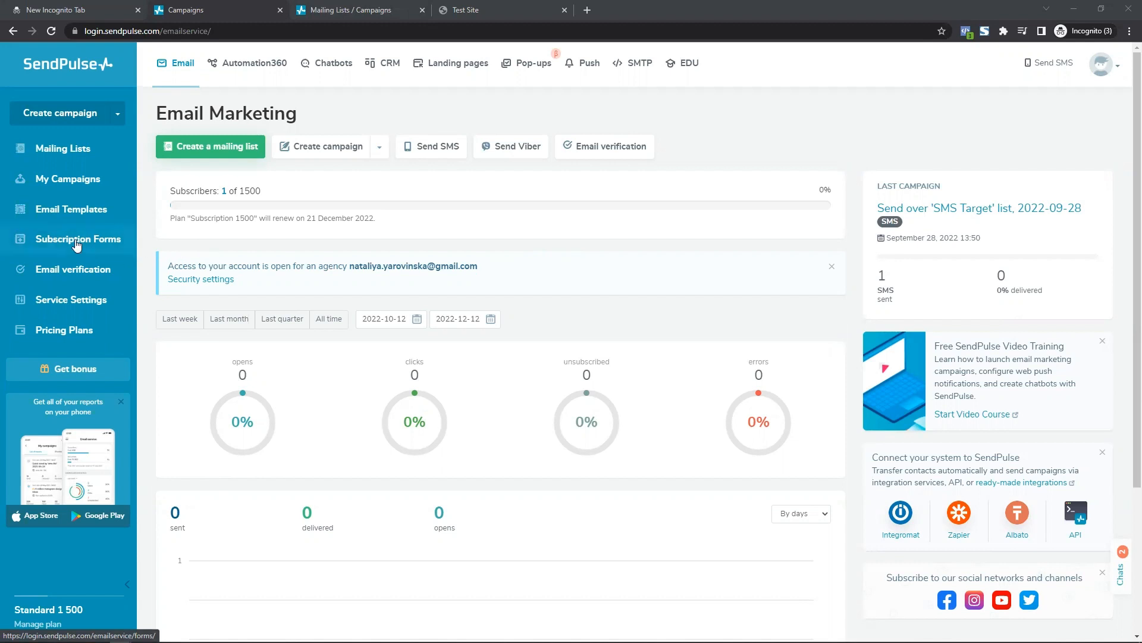
# Step: Create a new subscription form of the Embedded type
pyautogui.click(134, 247)
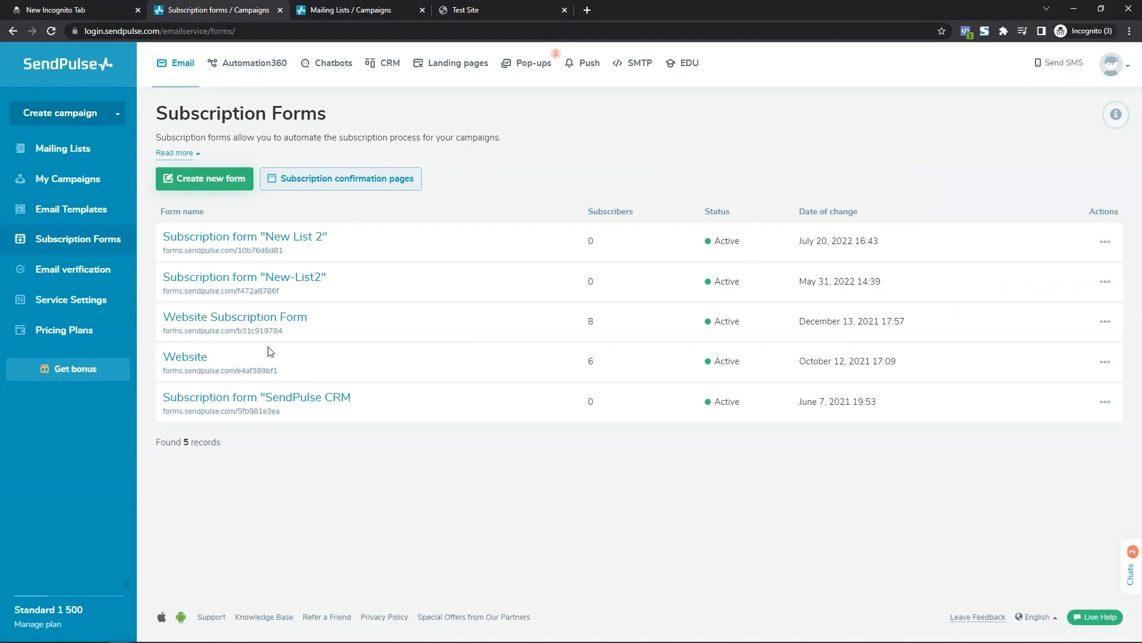
pyautogui.click(201, 184)
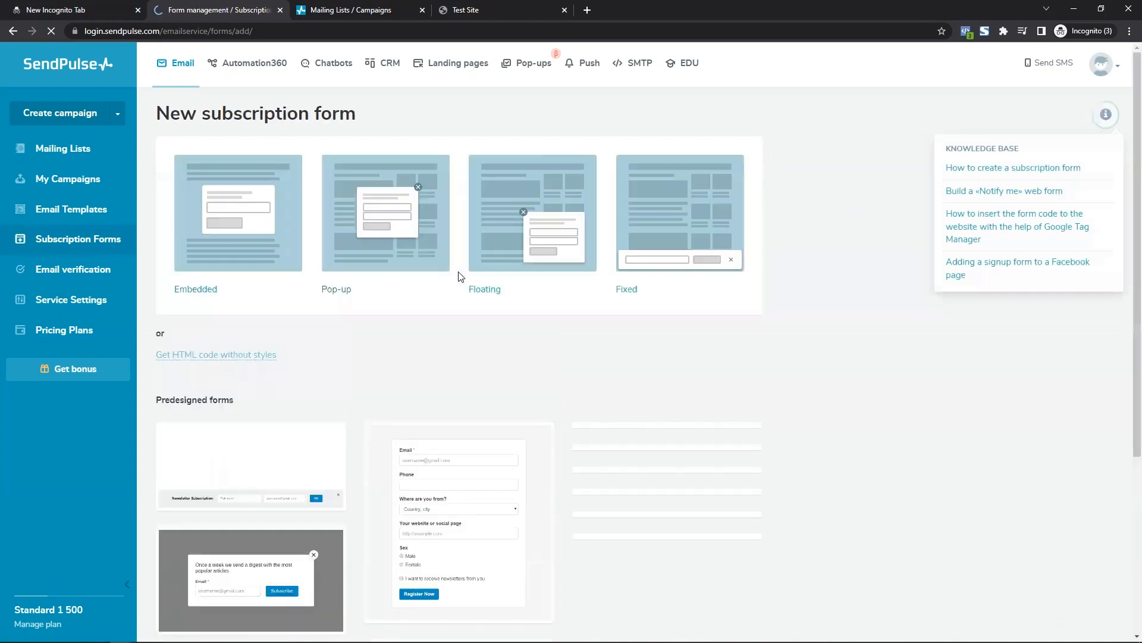
pyautogui.scroll(-6, 783, 348)
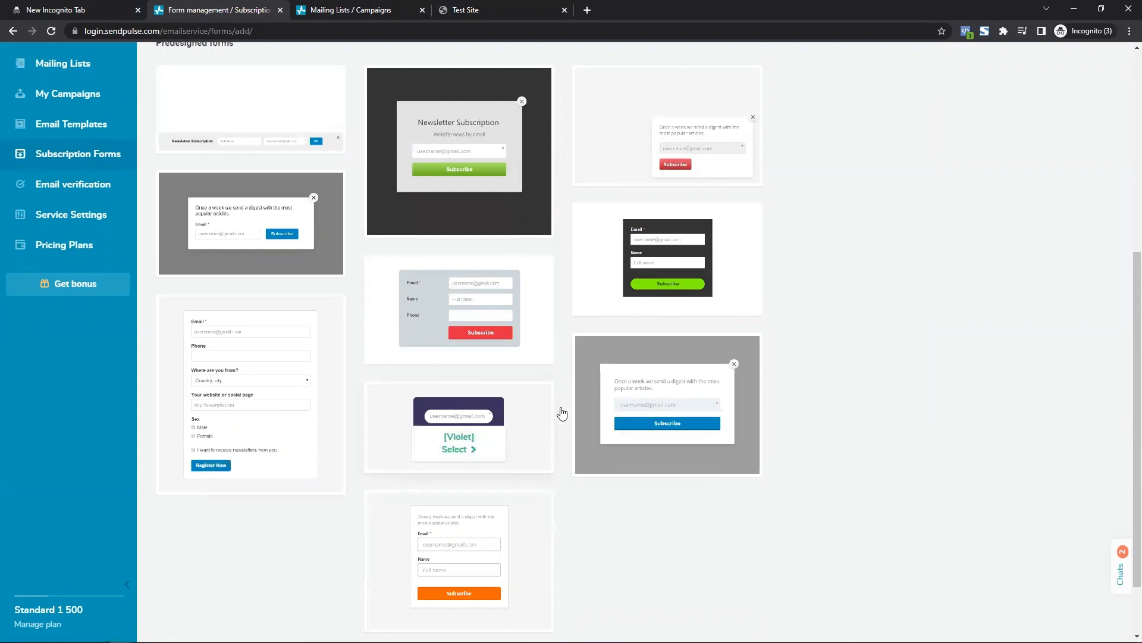
pyautogui.scroll(6, 255, 286)
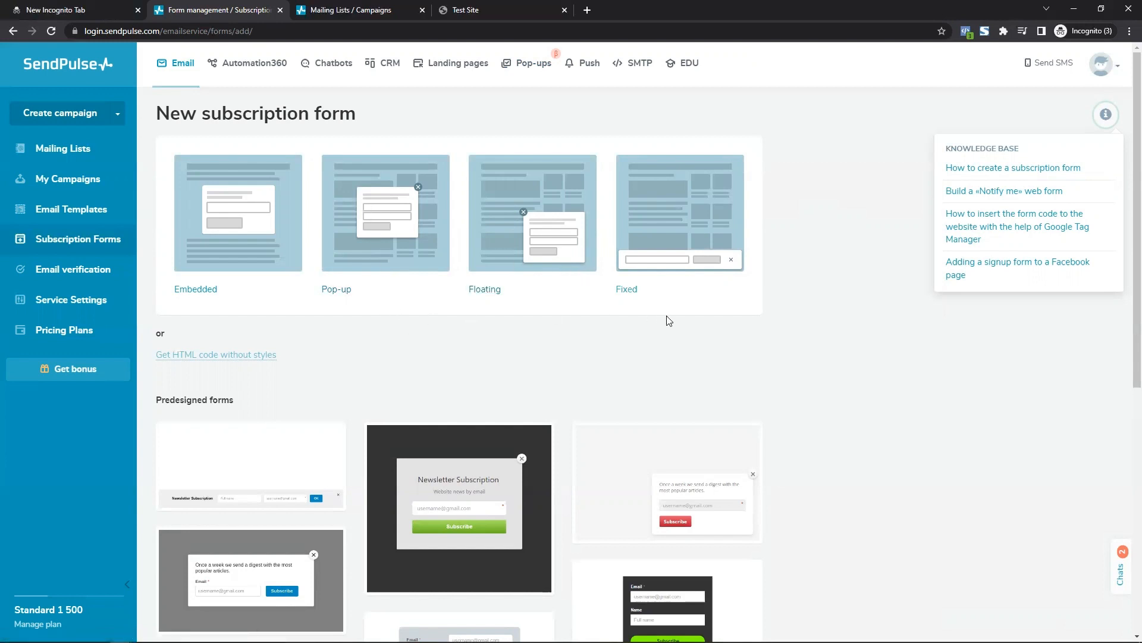
pyautogui.click(242, 257)
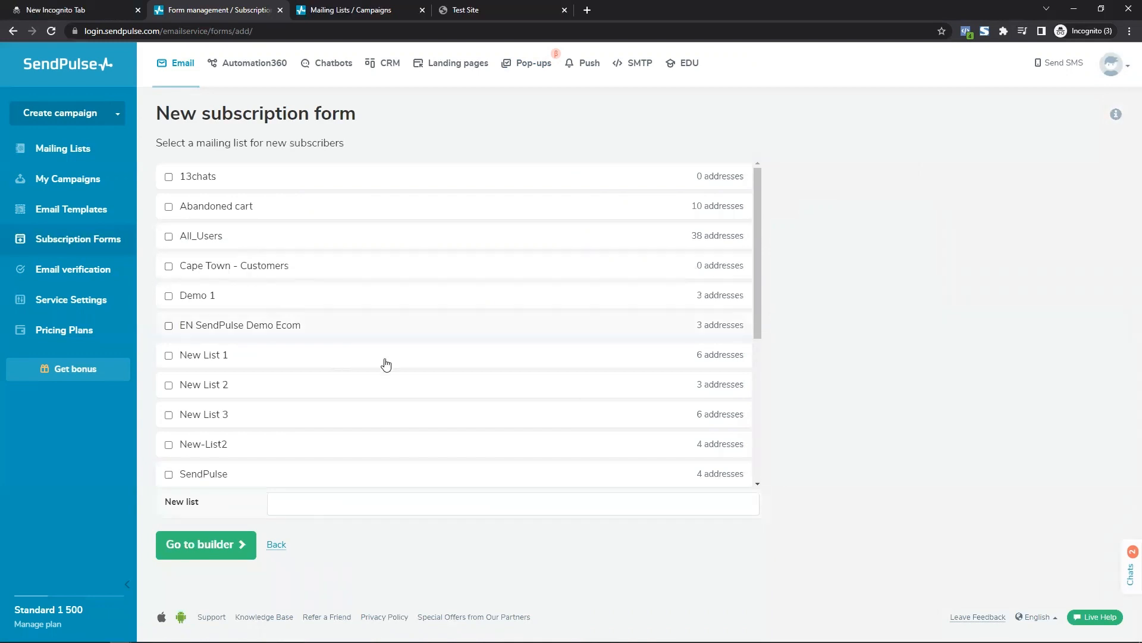
# Step: Create the mailing list "New List (New Form List)" for new subscribers and open the form builder with it
pyautogui.click(349, 498)
pyautogui.write('New List')
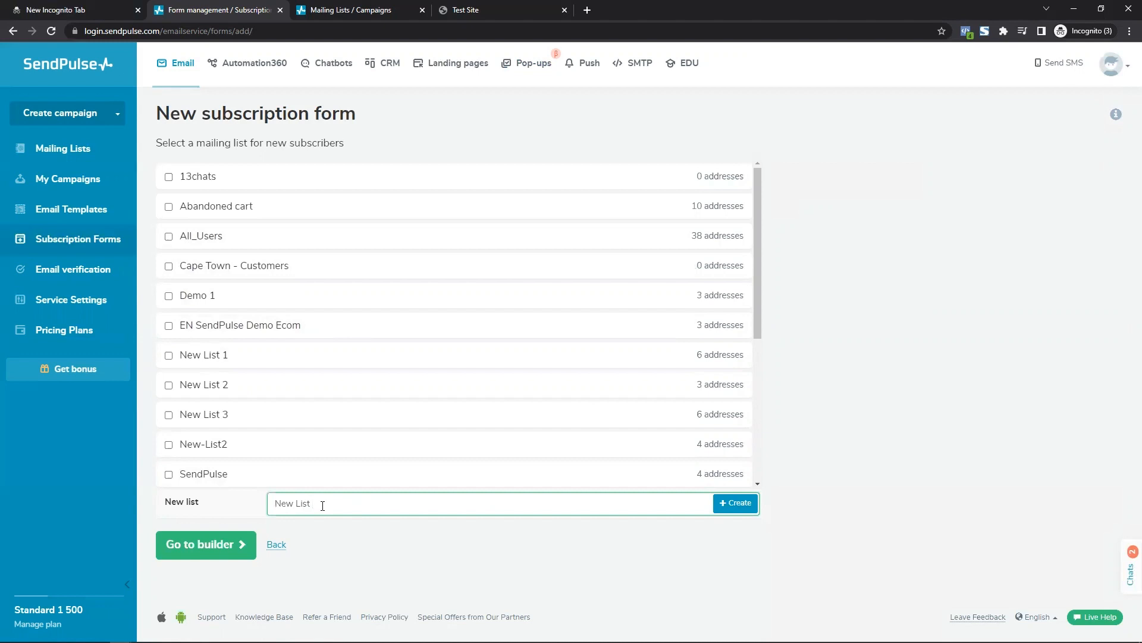
pyautogui.write('(New) Form List')
pyautogui.click(750, 503)
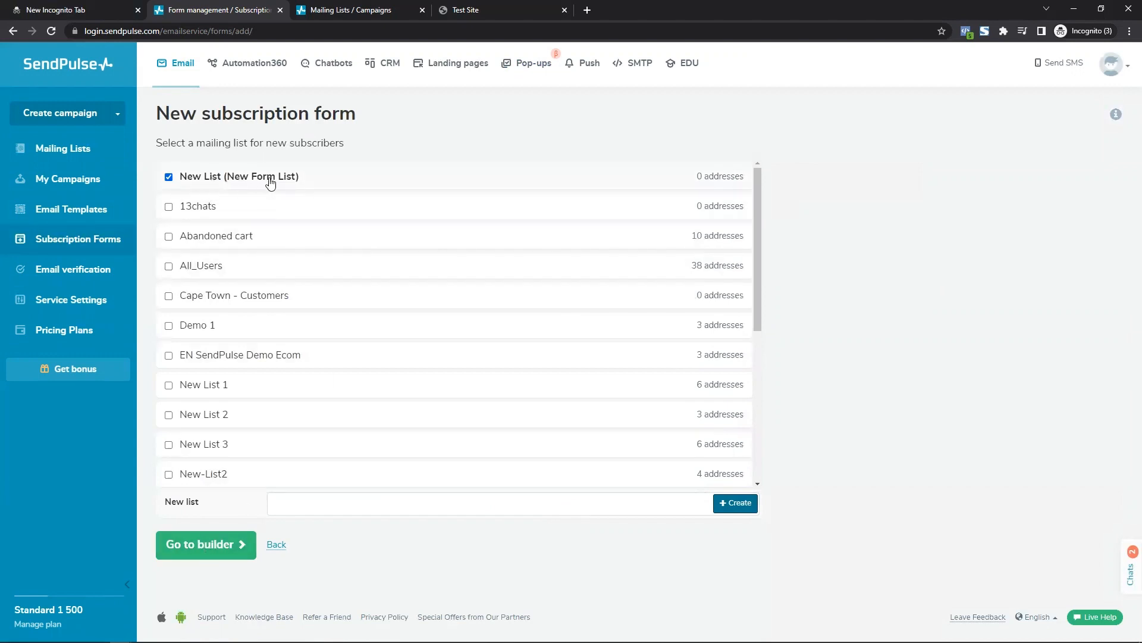
pyautogui.click(214, 545)
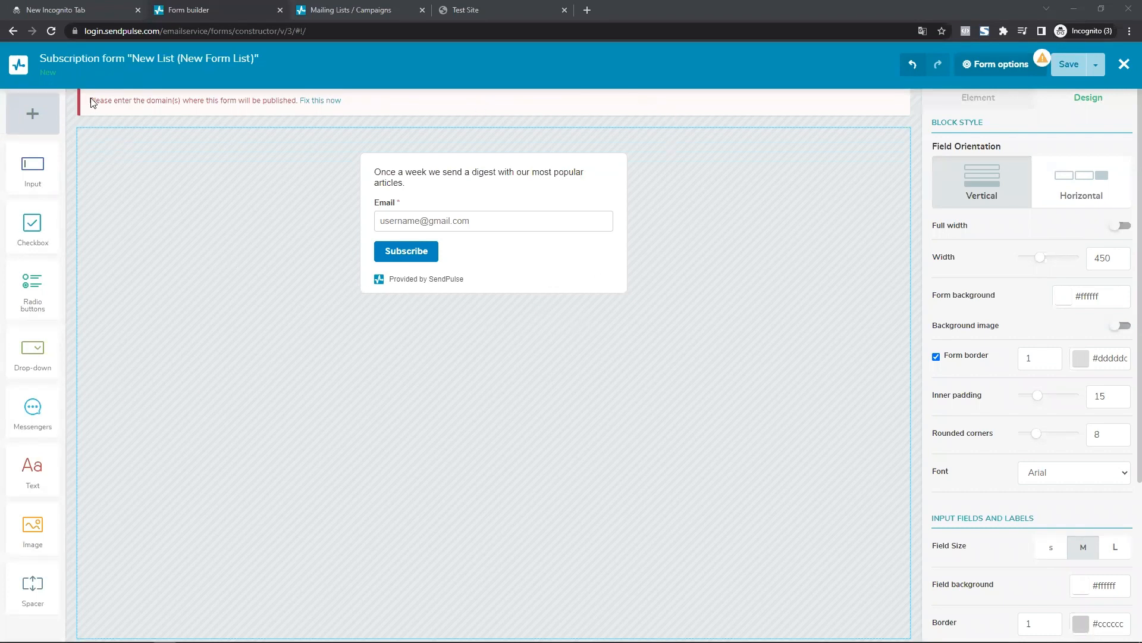
# Step: Set the form's publishing website to nbsem.com.ng and enable adding subscribers to the CRM
pyautogui.moveTo(93, 102); pyautogui.dragTo(449, 102)
pyautogui.click(119, 138)
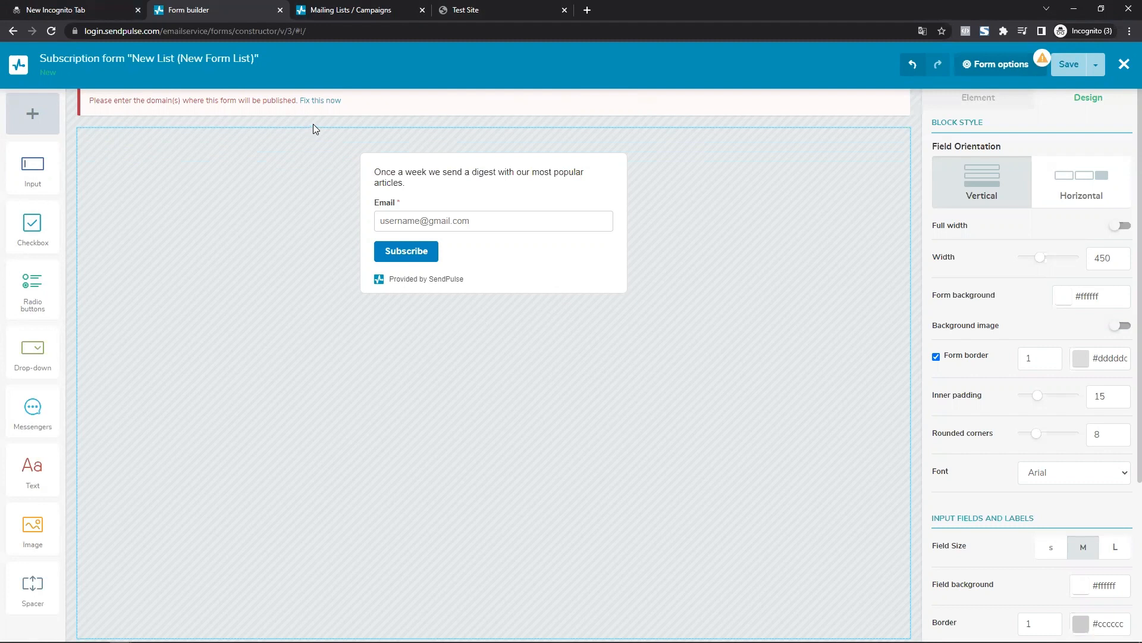
pyautogui.click(449, 8)
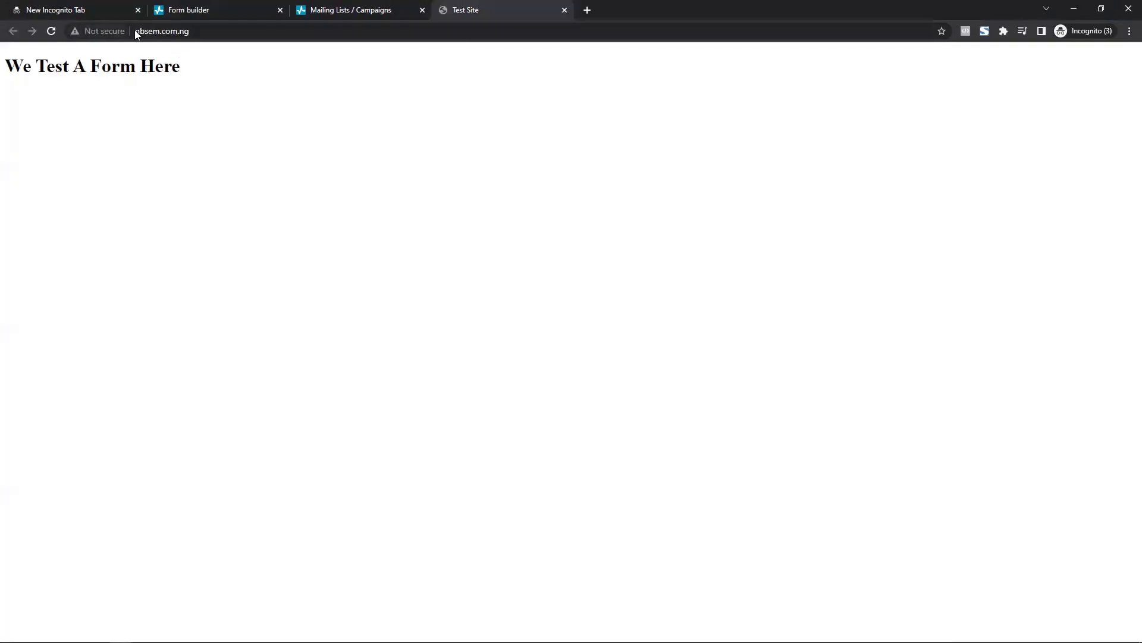
pyautogui.moveTo(190, 10); pyautogui.dragTo(334, 10)
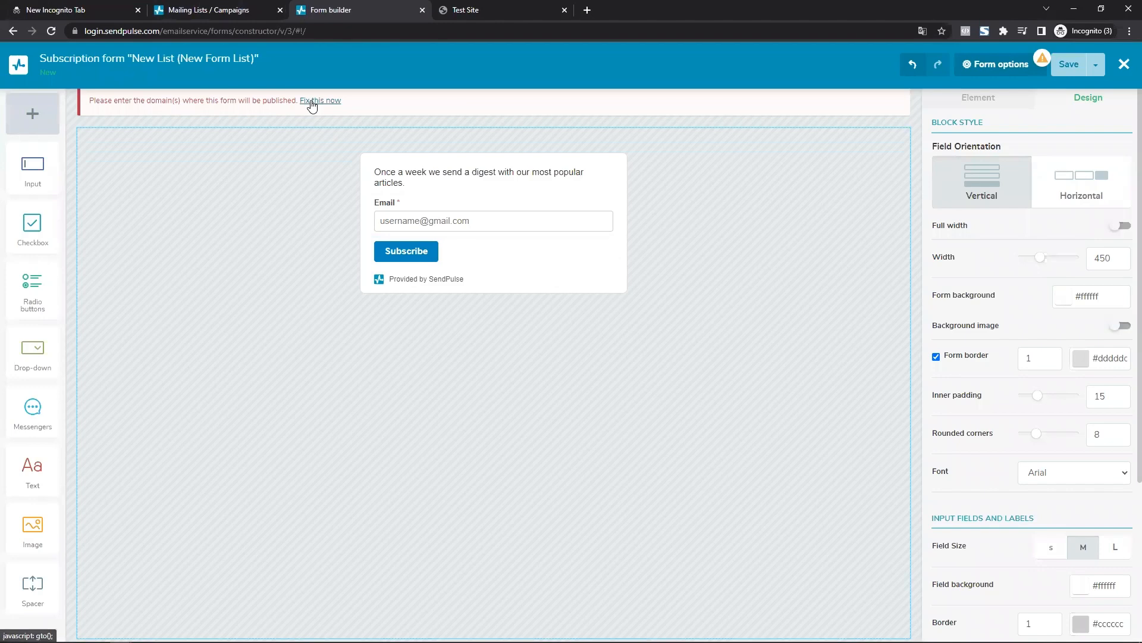
pyautogui.click(311, 102)
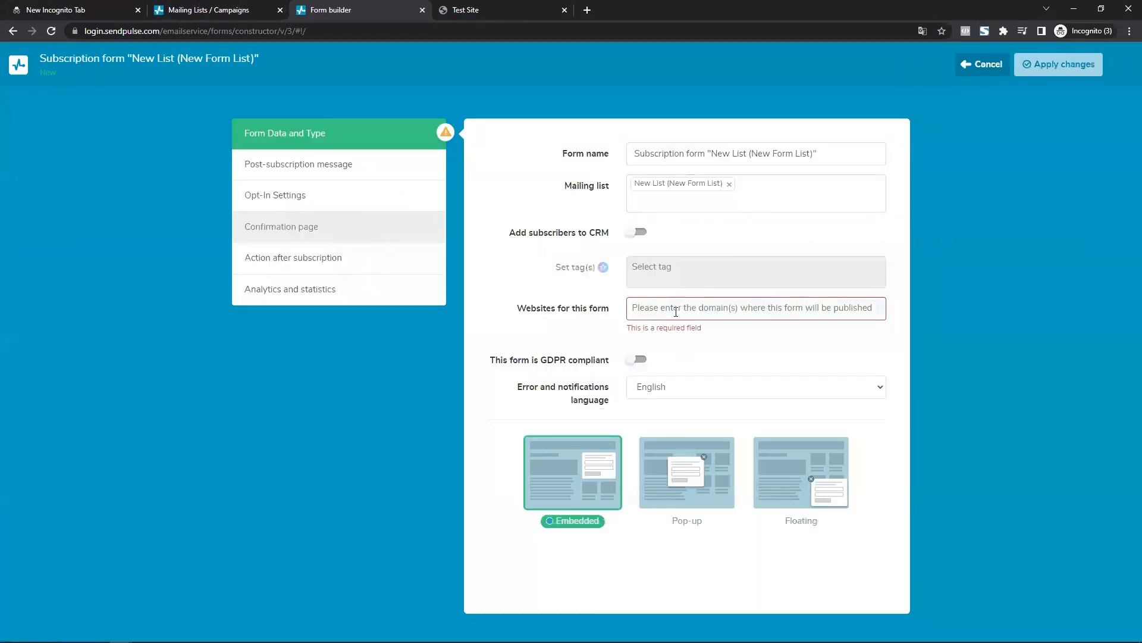
pyautogui.write('nbsem.com.ng')
pyautogui.press('Return')
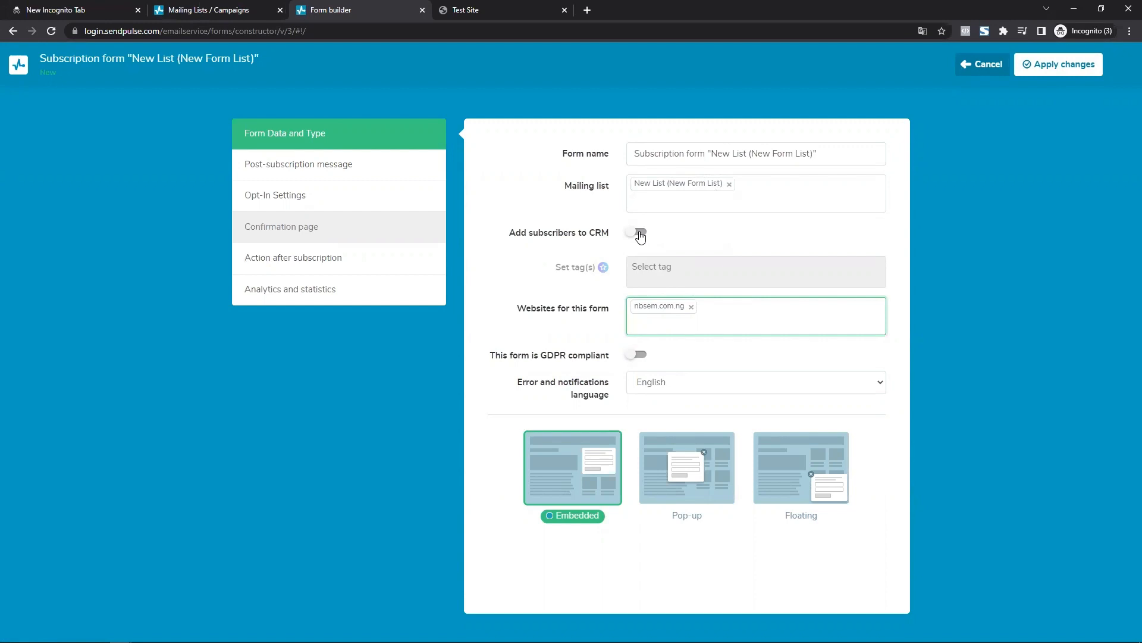
pyautogui.click(639, 233)
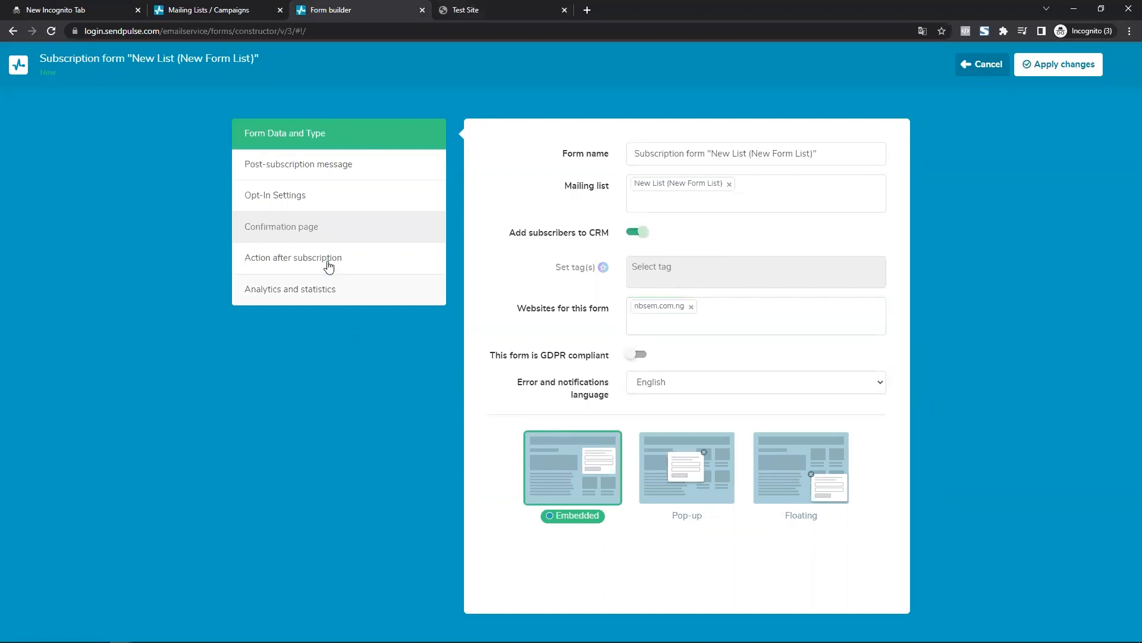
# Step: Enable double opt-in for the form and review the confirmation email's text and sender address requirement
pyautogui.click(328, 198)
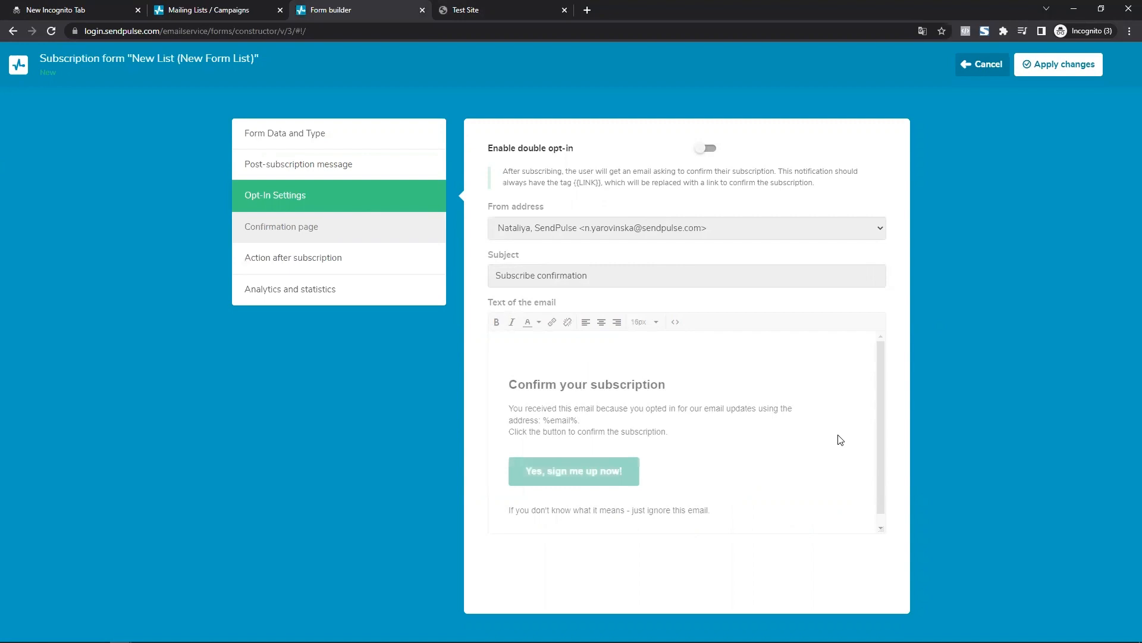
pyautogui.click(706, 148)
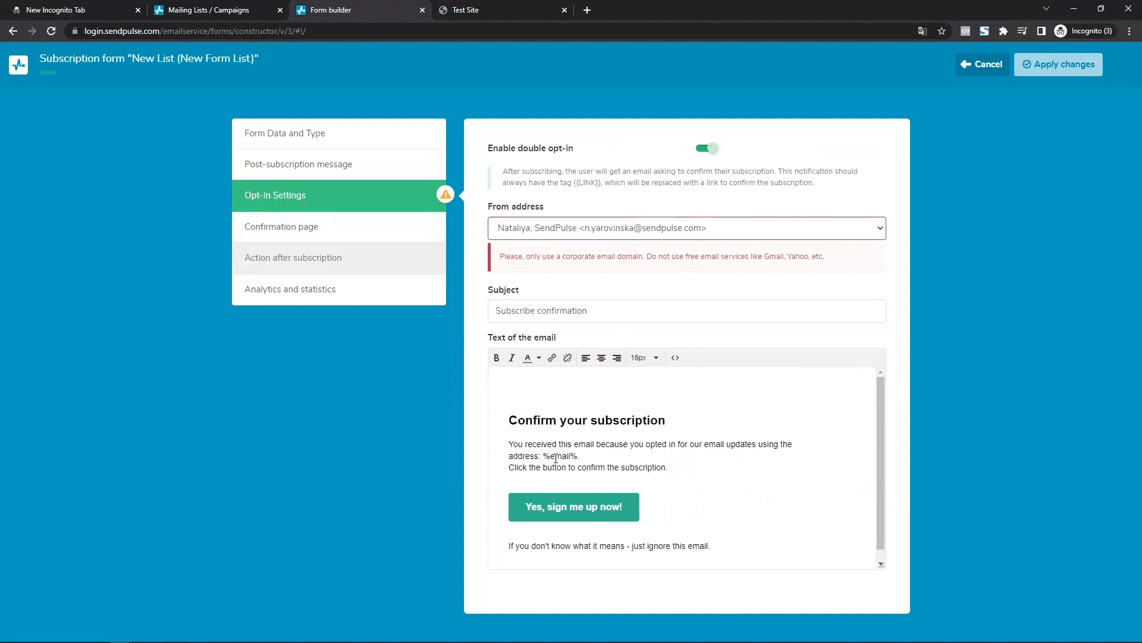
pyautogui.click(567, 419)
pyautogui.scroll(-1, 659, 450)
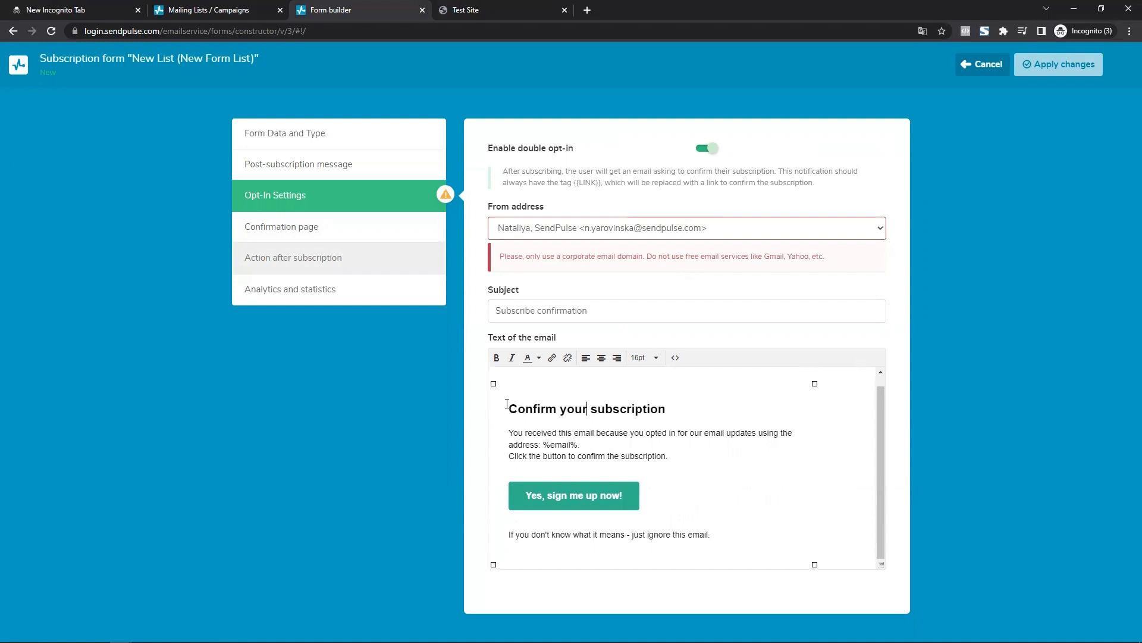
pyautogui.moveTo(507, 404); pyautogui.dragTo(711, 535)
pyautogui.click(711, 535)
pyautogui.moveTo(499, 256); pyautogui.dragTo(830, 255)
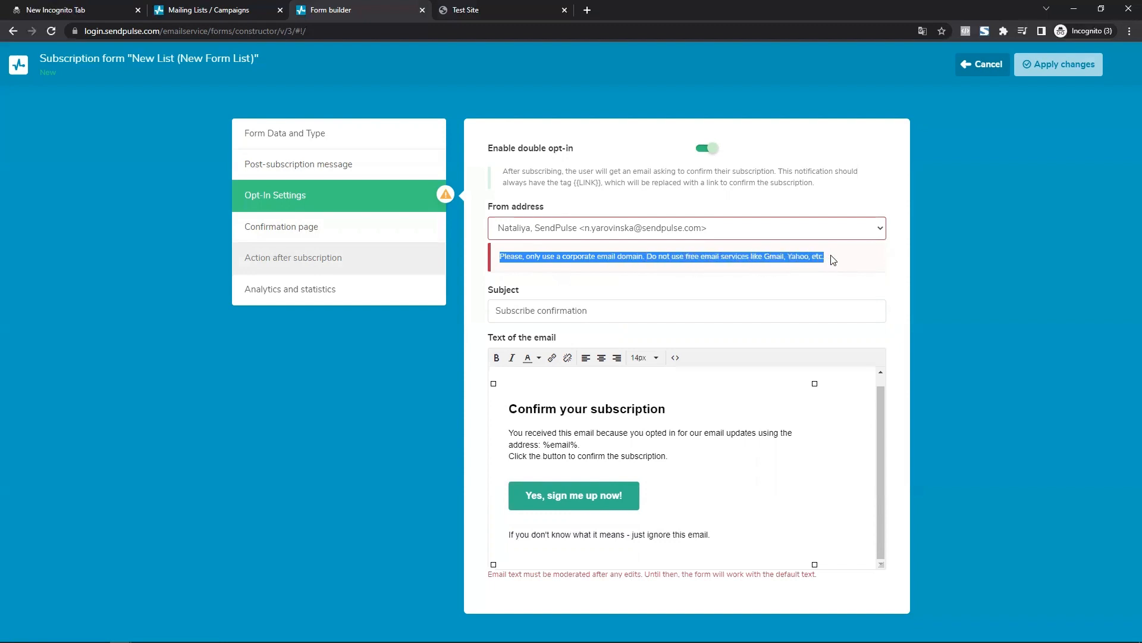
pyautogui.click(839, 262)
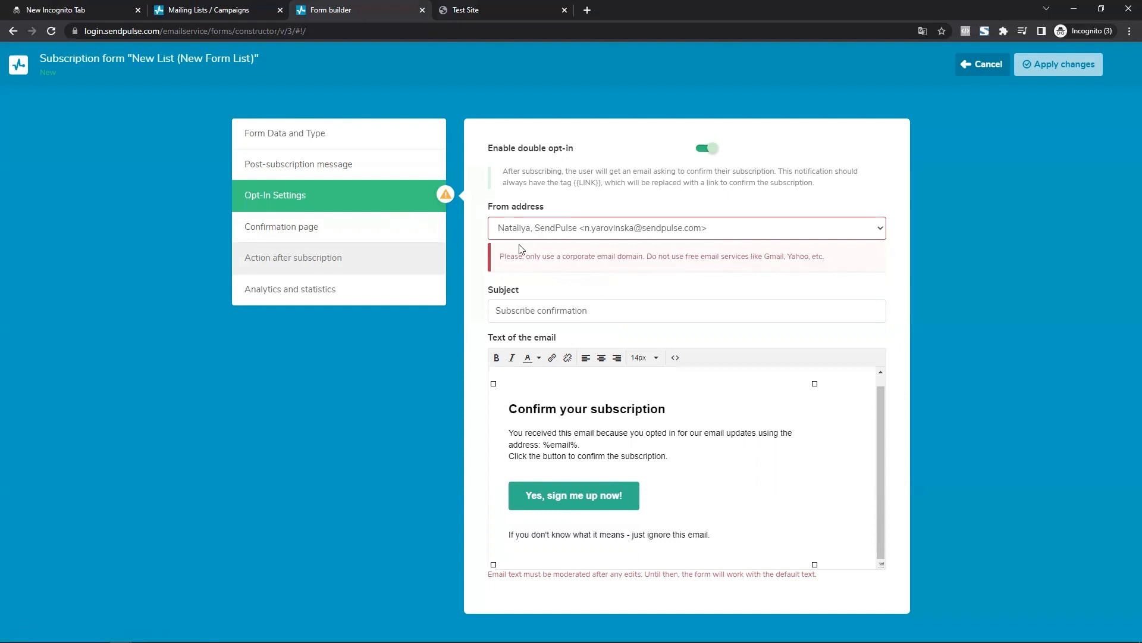
# Step: Set the confirmation page to "Redirect to my own thank you page" and apply the form options
pyautogui.click(296, 227)
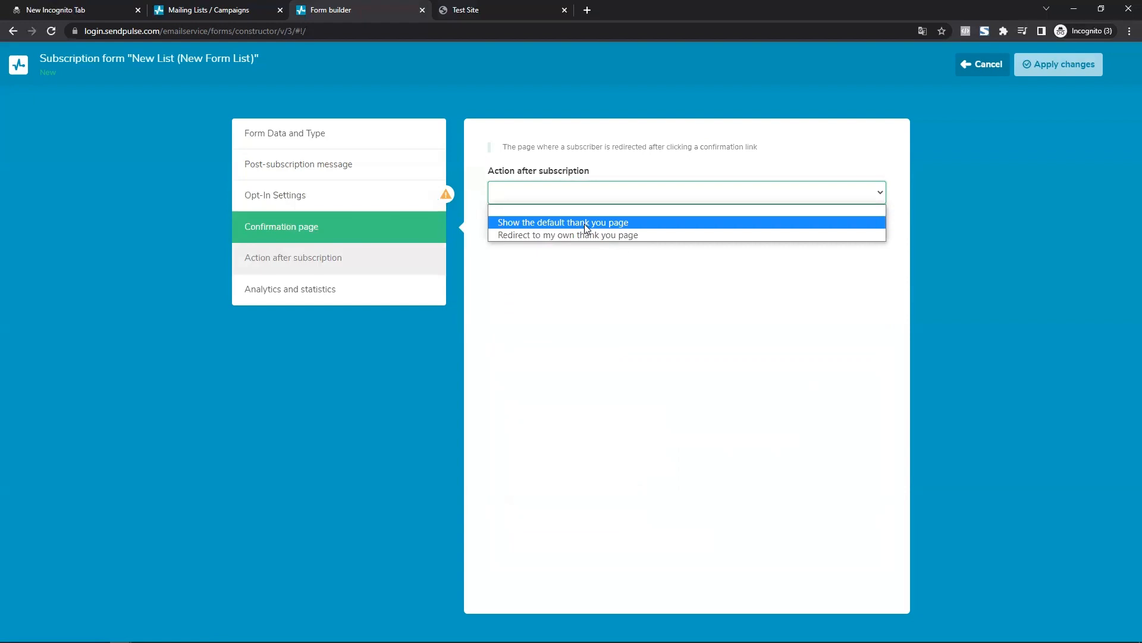
pyautogui.click(584, 224)
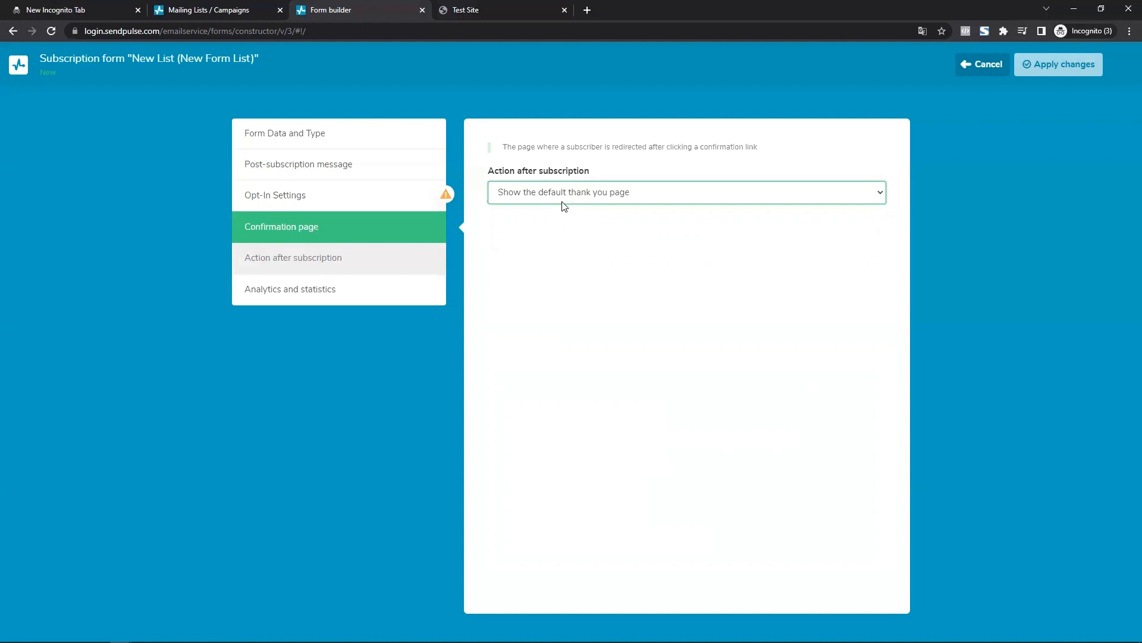
pyautogui.click(562, 201)
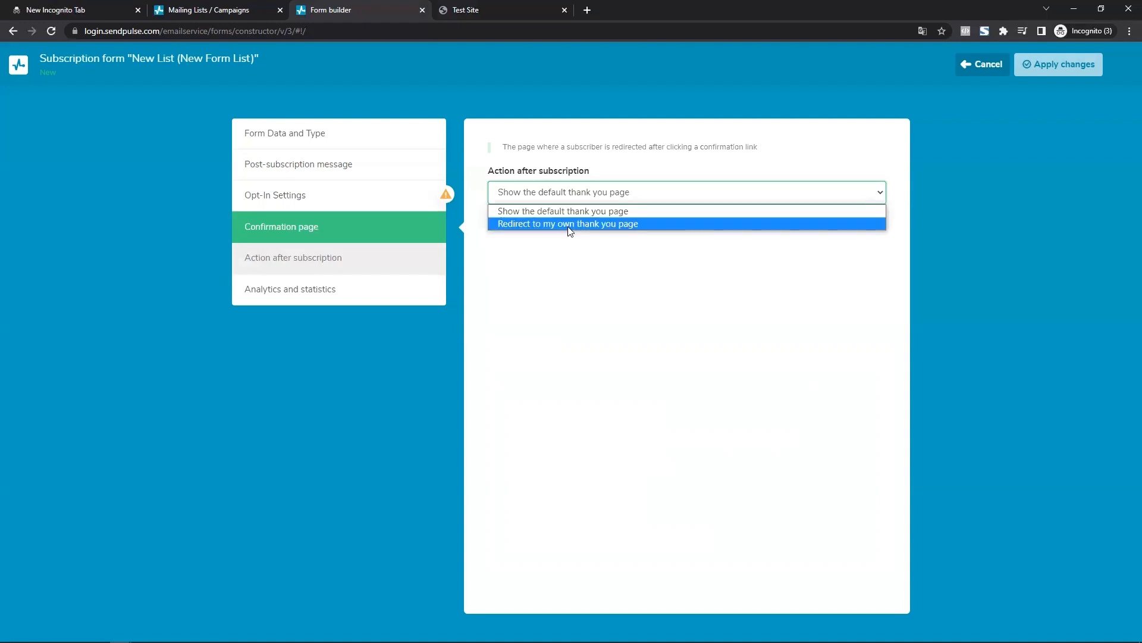
pyautogui.click(570, 224)
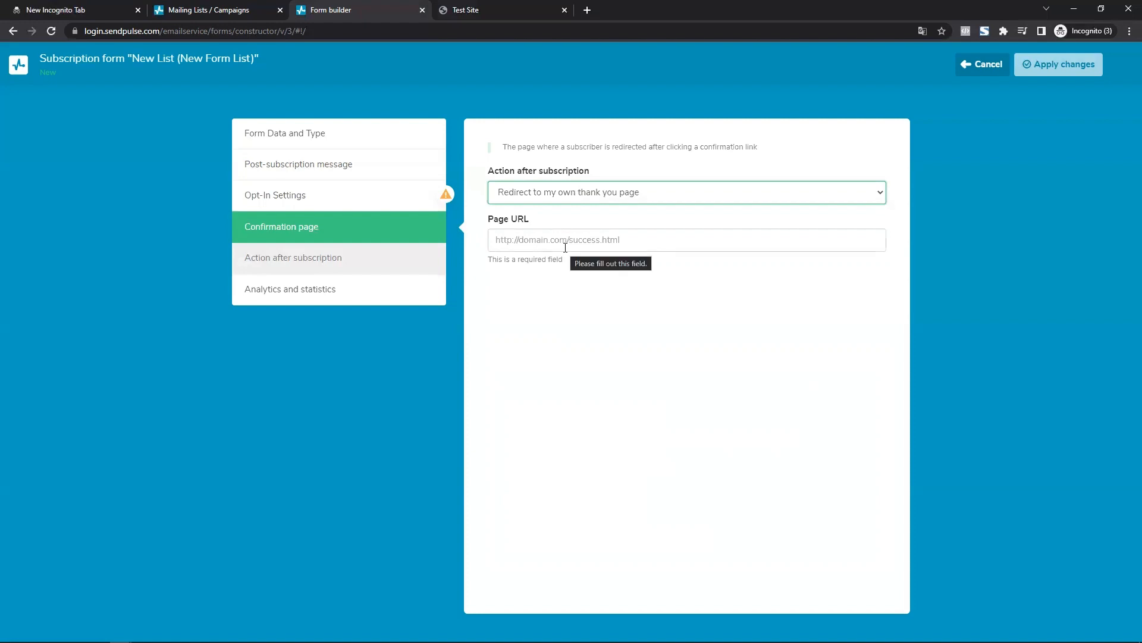
pyautogui.click(623, 247)
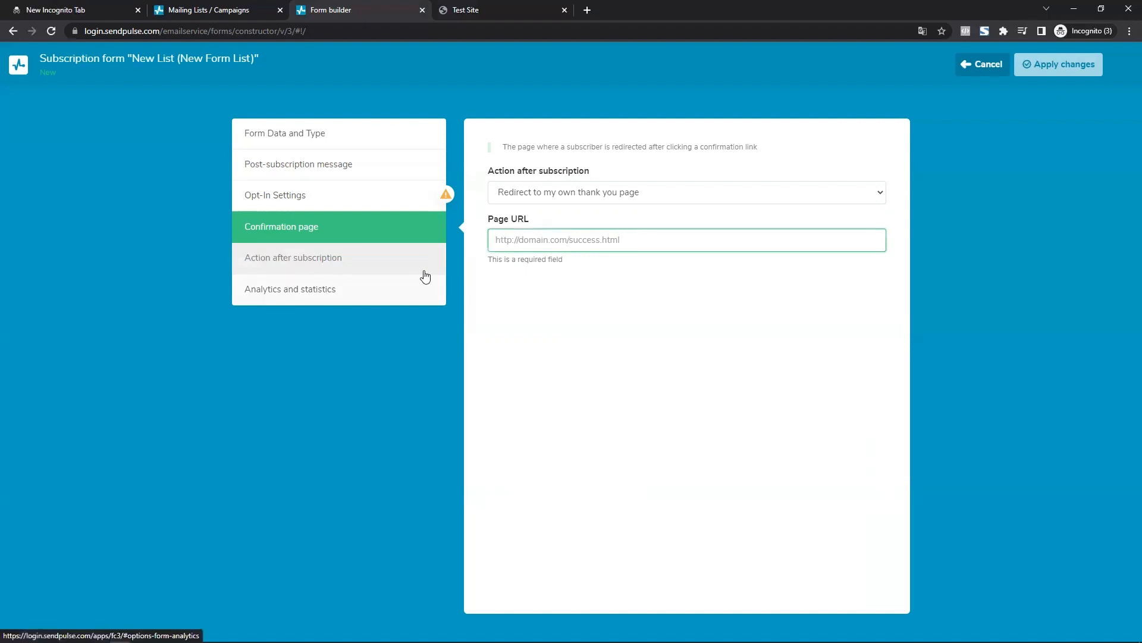
pyautogui.click(1031, 71)
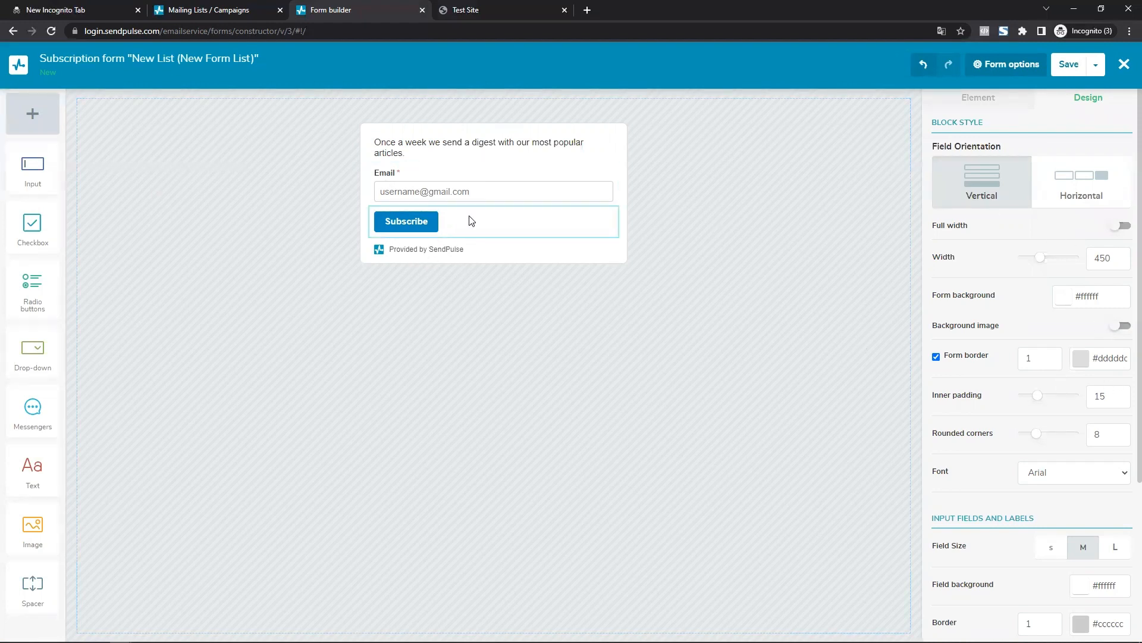
# Step: Add a Name input field to the form directly above the Email field
pyautogui.click(487, 220)
pyautogui.click(529, 197)
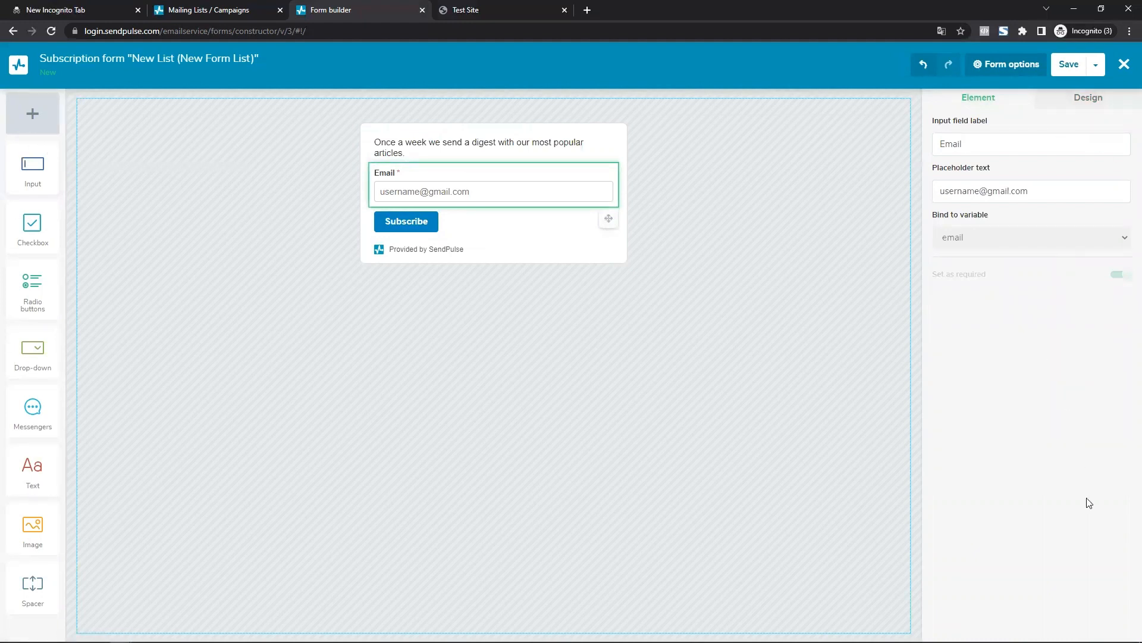
pyautogui.click(276, 229)
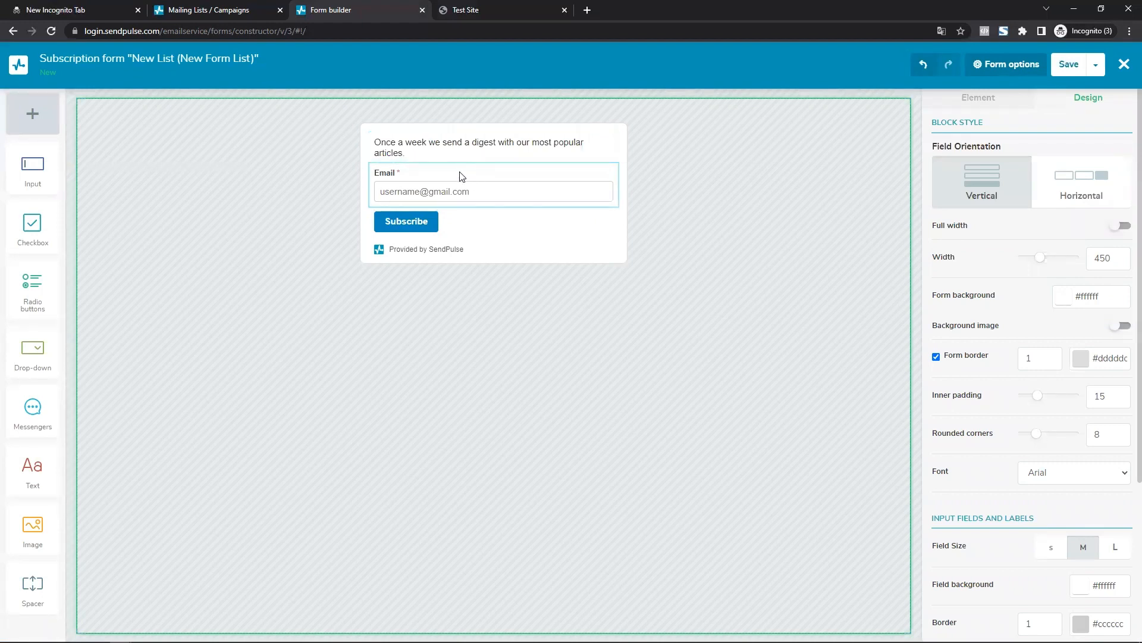
pyautogui.click(25, 130)
pyautogui.click(32, 116)
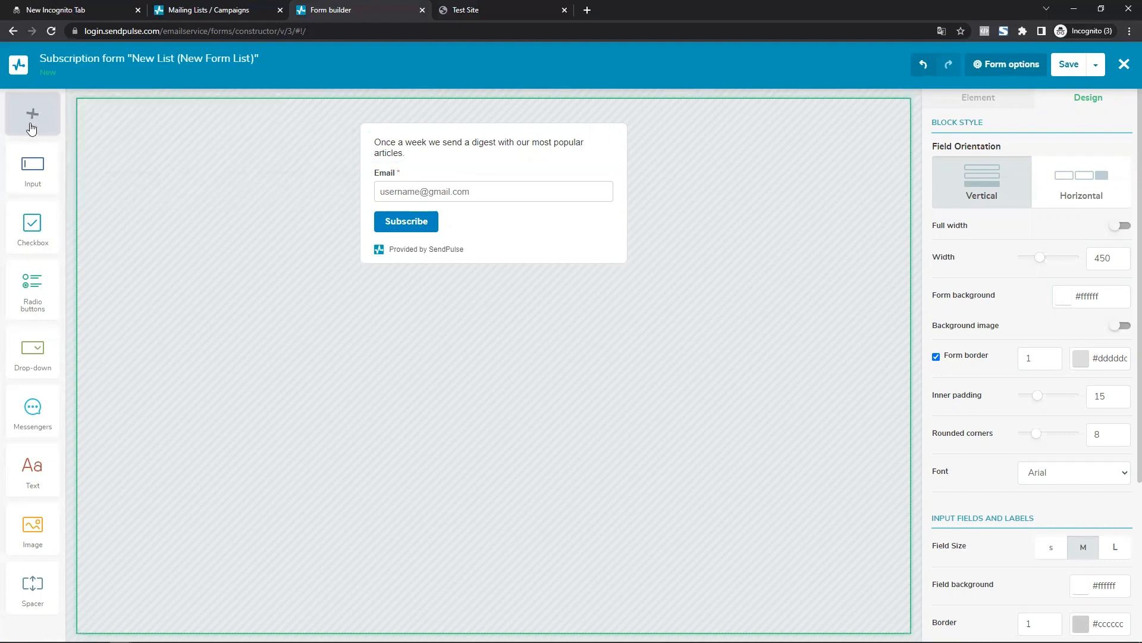
pyautogui.click(31, 115)
pyautogui.moveTo(117, 140); pyautogui.dragTo(435, 205)
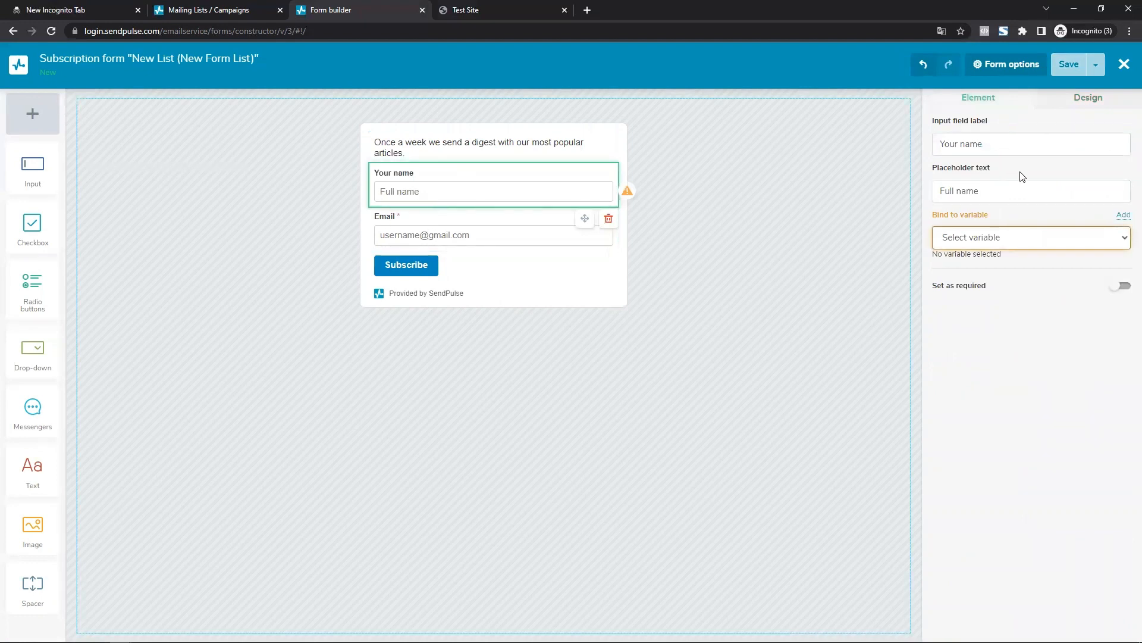
# Step: Bind the "Your name" field to the Name variable and set it as required
pyautogui.click(995, 145)
pyautogui.moveTo(995, 145); pyautogui.dragTo(860, 149)
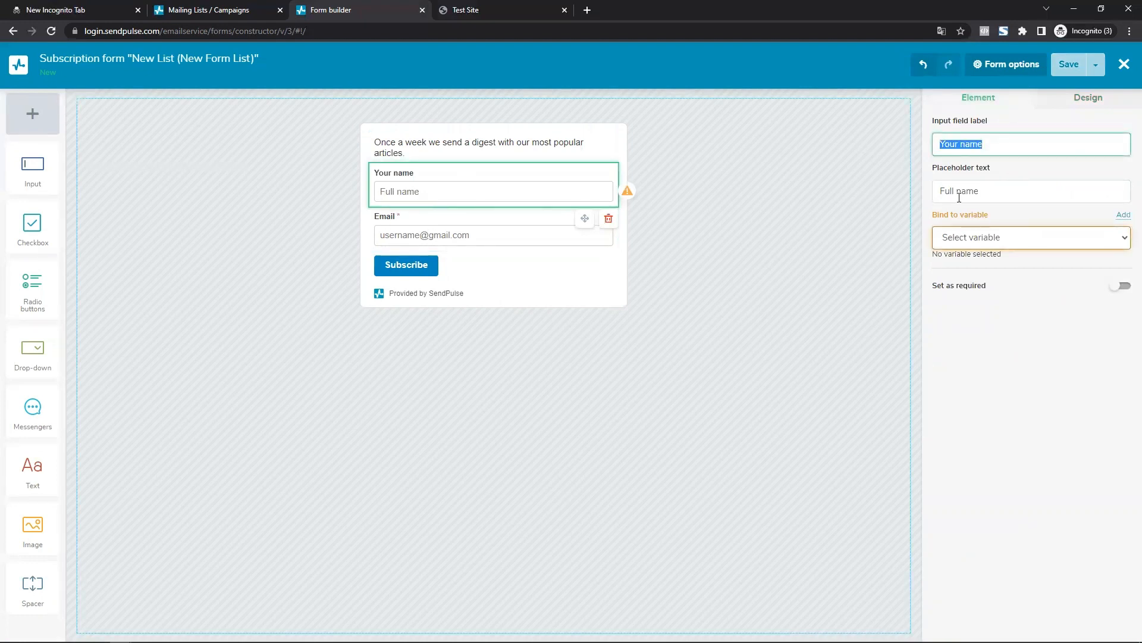
pyautogui.moveTo(984, 191); pyautogui.dragTo(907, 191)
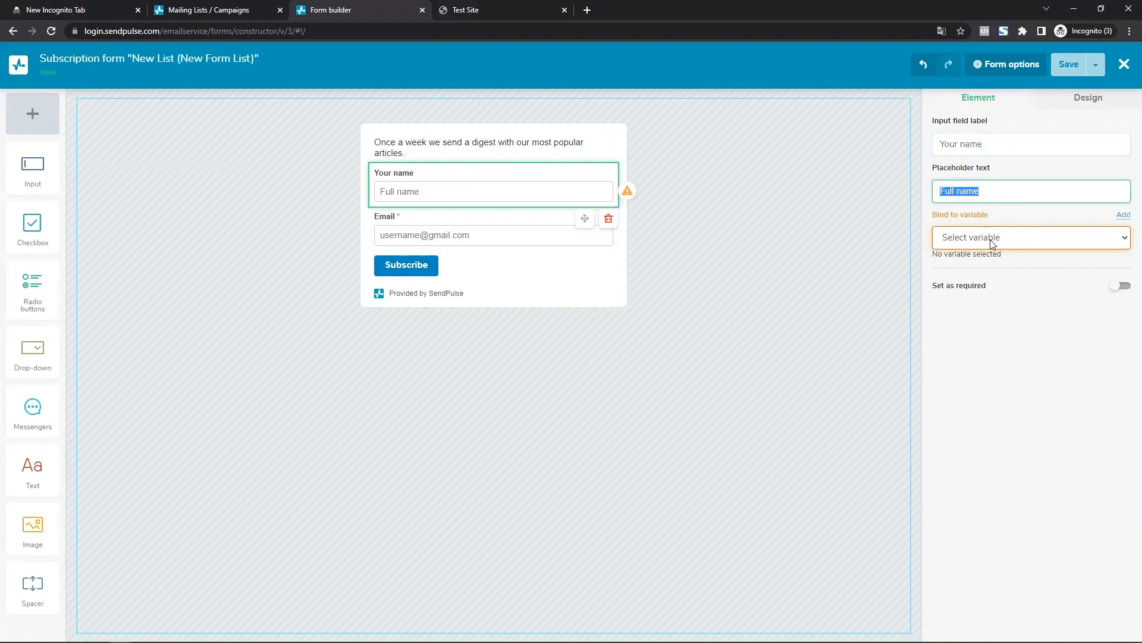
pyautogui.click(1016, 239)
pyautogui.click(1016, 240)
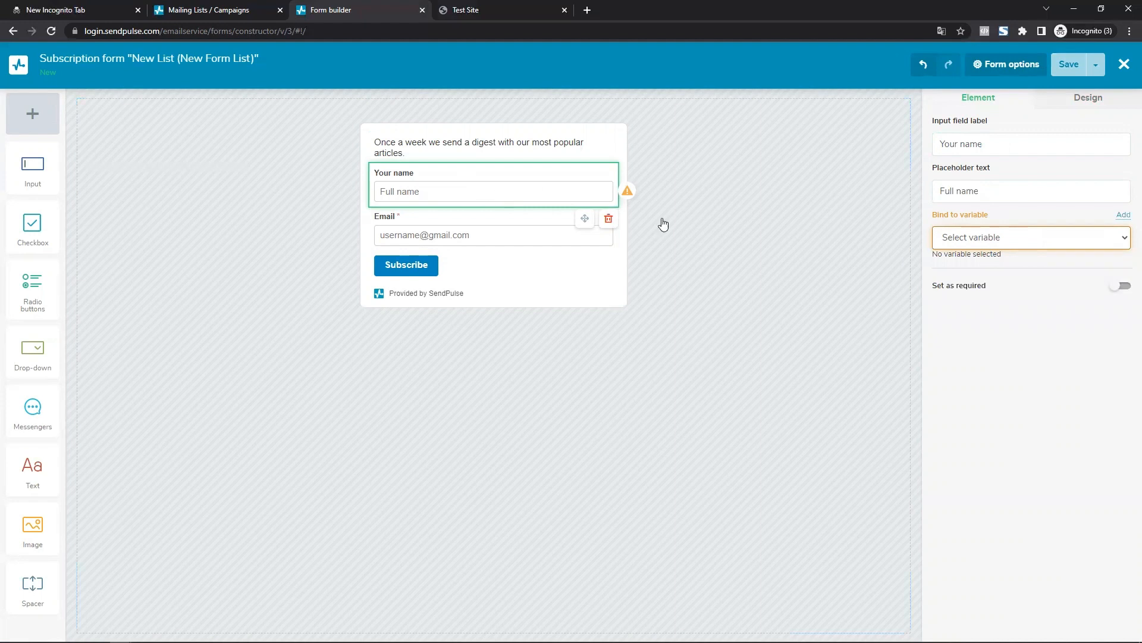
pyautogui.click(1058, 245)
pyautogui.click(989, 318)
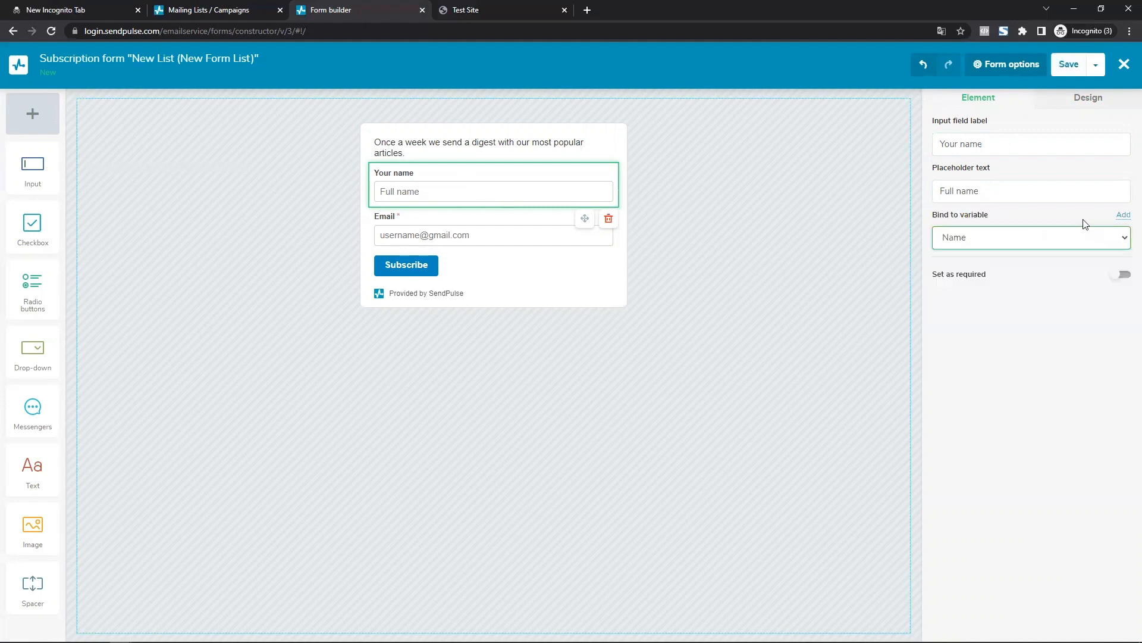
pyautogui.click(1117, 274)
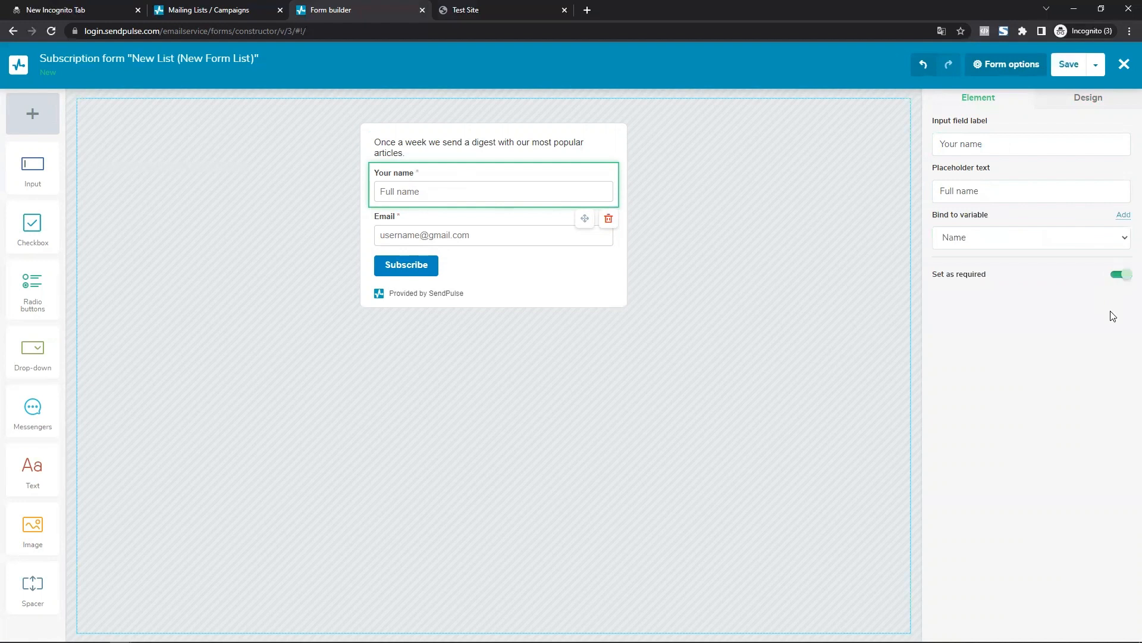
# Step: Add a Phone input field between the "Your name" and Email fields and set it as required
pyautogui.click(260, 216)
pyautogui.click(14, 119)
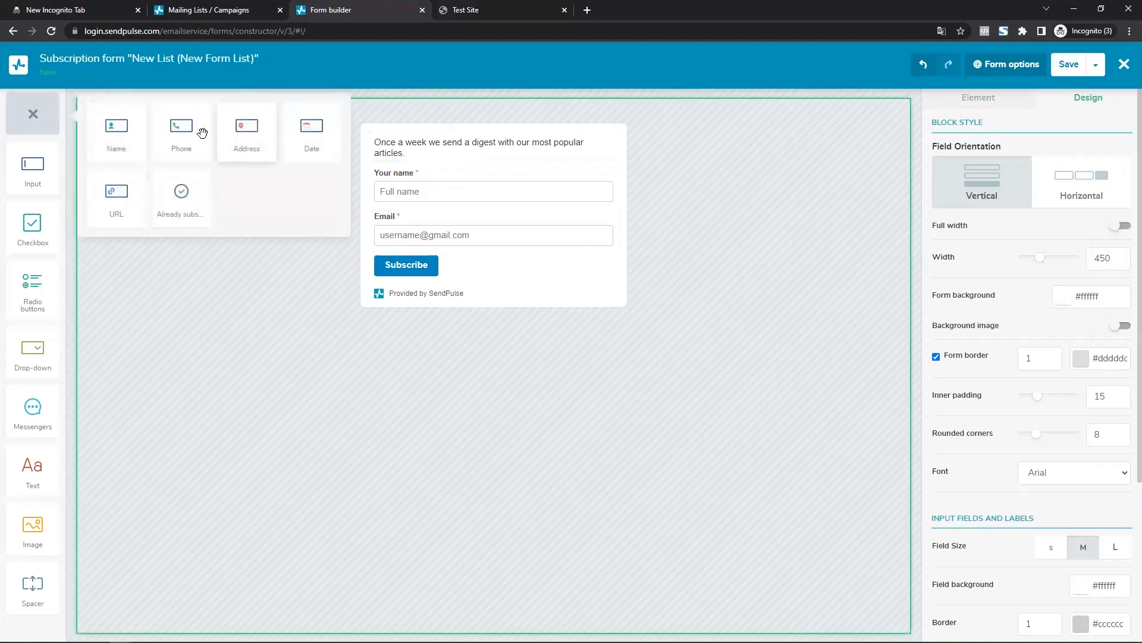
pyautogui.moveTo(197, 131); pyautogui.dragTo(461, 216)
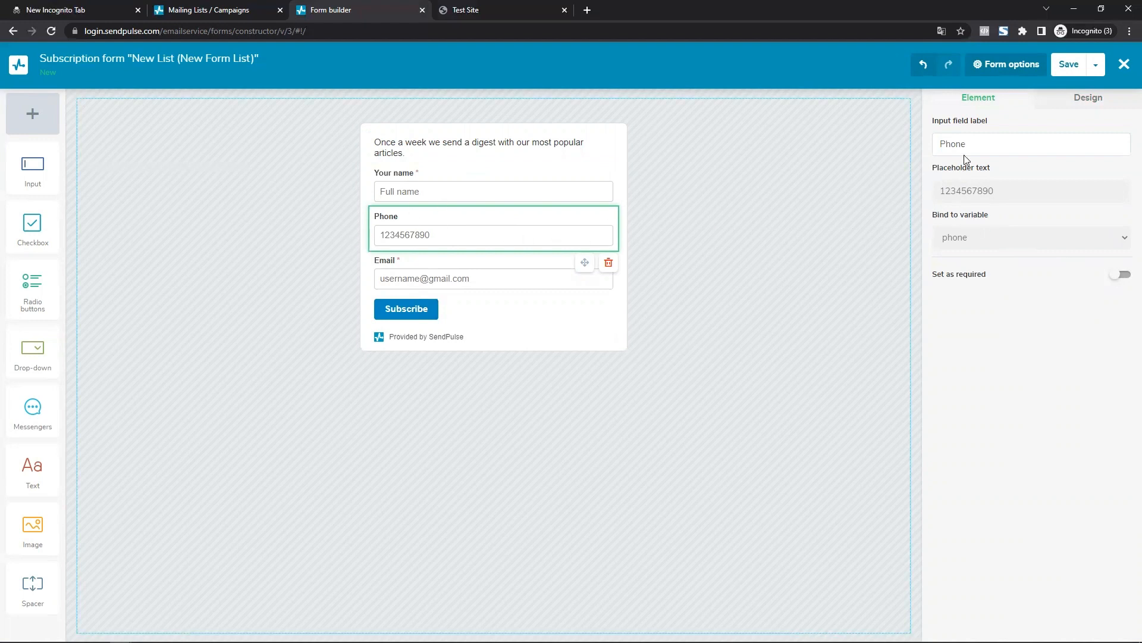
pyautogui.click(1121, 275)
pyautogui.click(754, 364)
# Step: Style the Subscribe button with color #333333, rounded corners of 25, centered alignment and "The full width" as its width
pyautogui.click(421, 309)
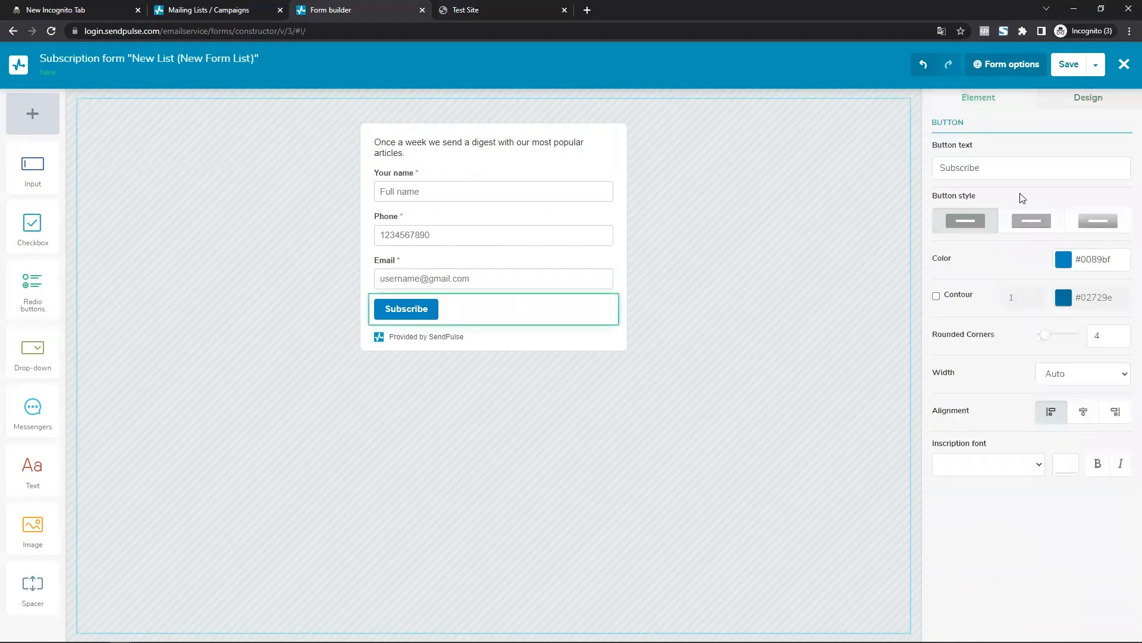
pyautogui.click(1062, 260)
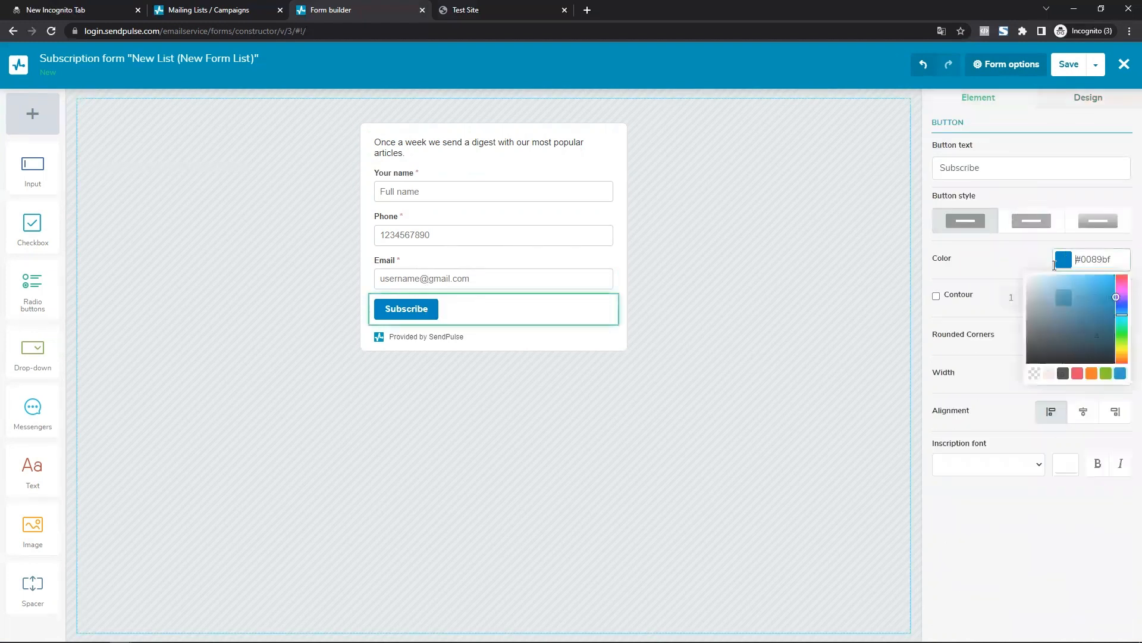
pyautogui.click(1063, 374)
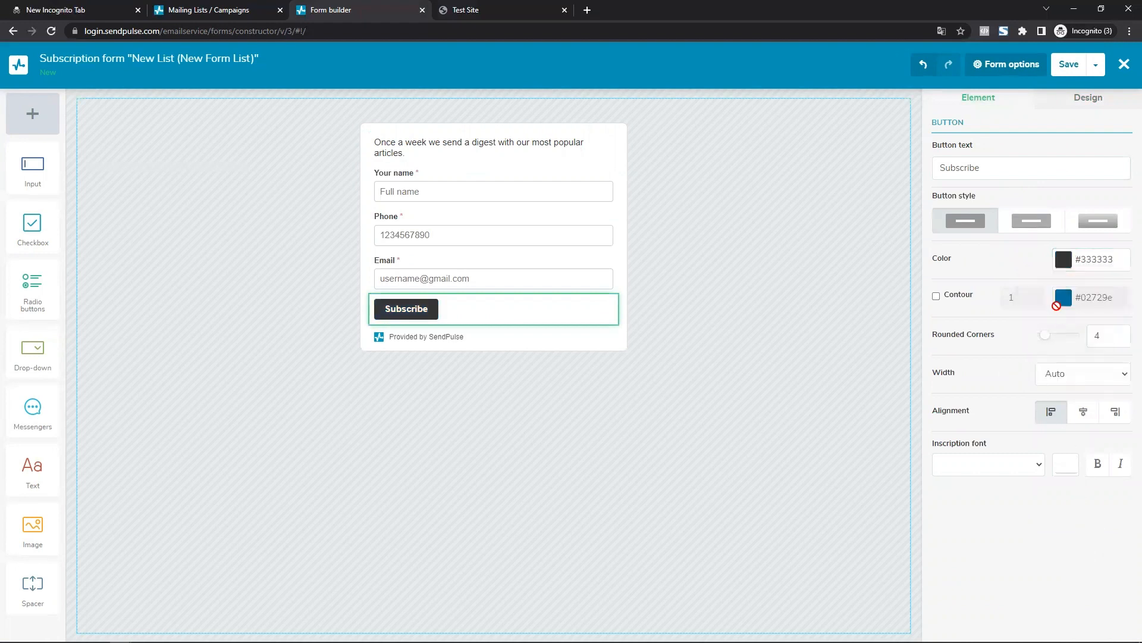
pyautogui.moveTo(1046, 334); pyautogui.dragTo(1075, 334)
pyautogui.click(1084, 411)
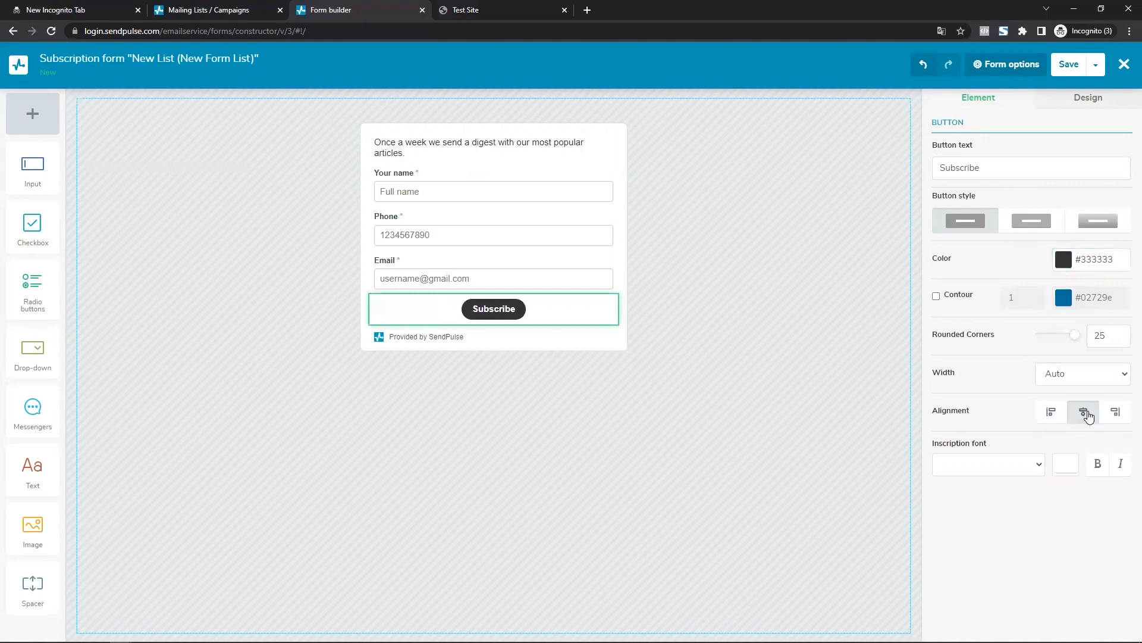
pyautogui.click(1101, 384)
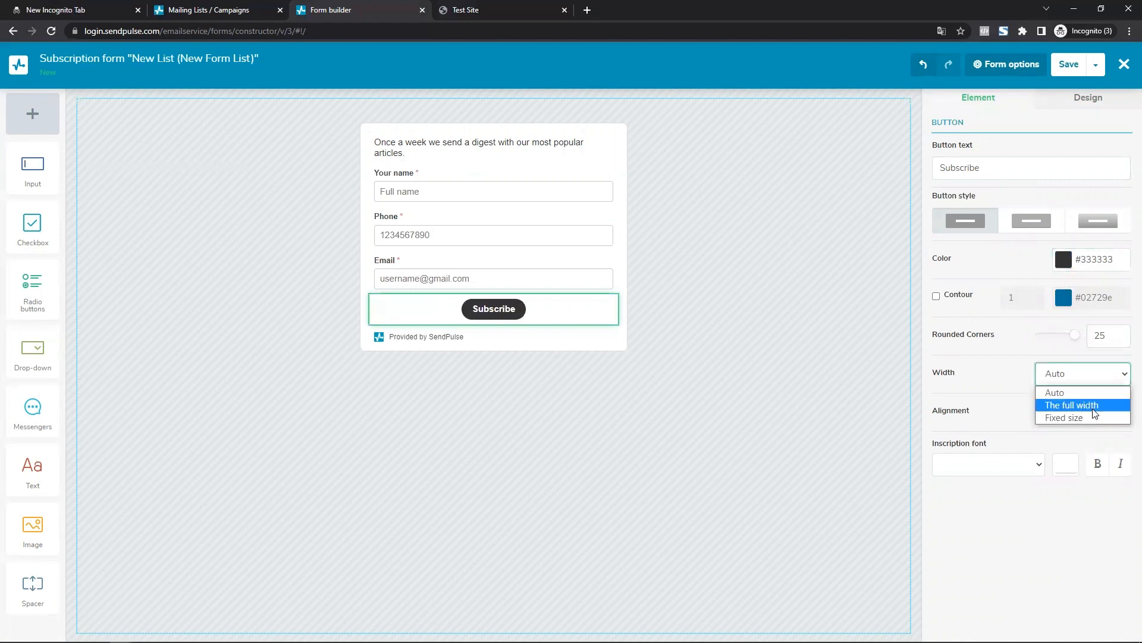
pyautogui.click(1094, 411)
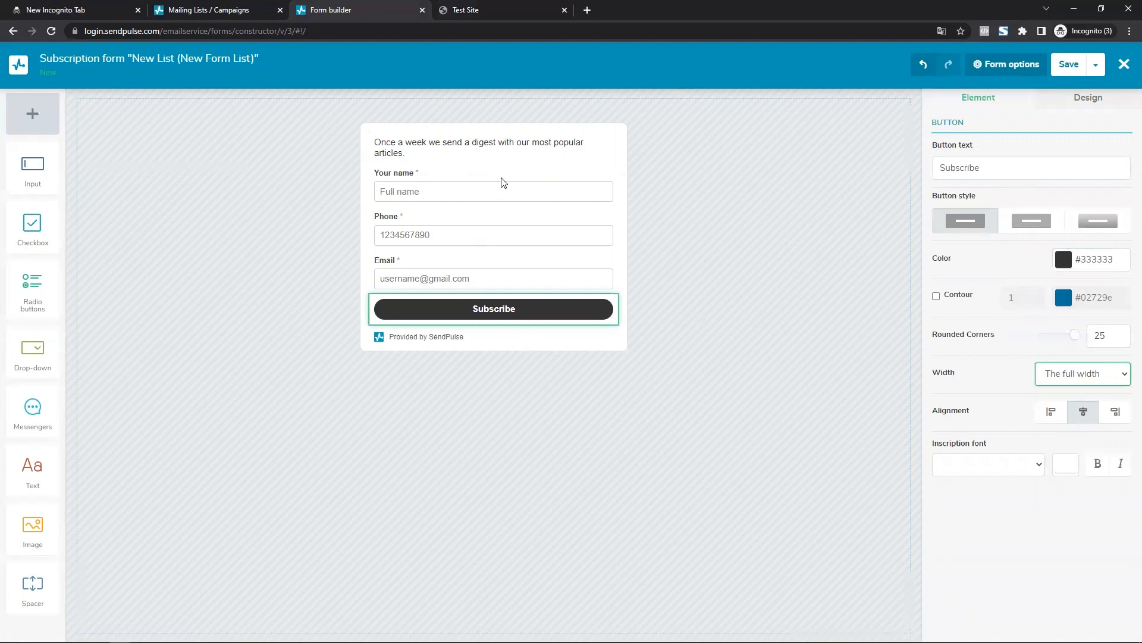
# Step: Center the introductory text about the weekly digest above the form's input fields
pyautogui.click(513, 150)
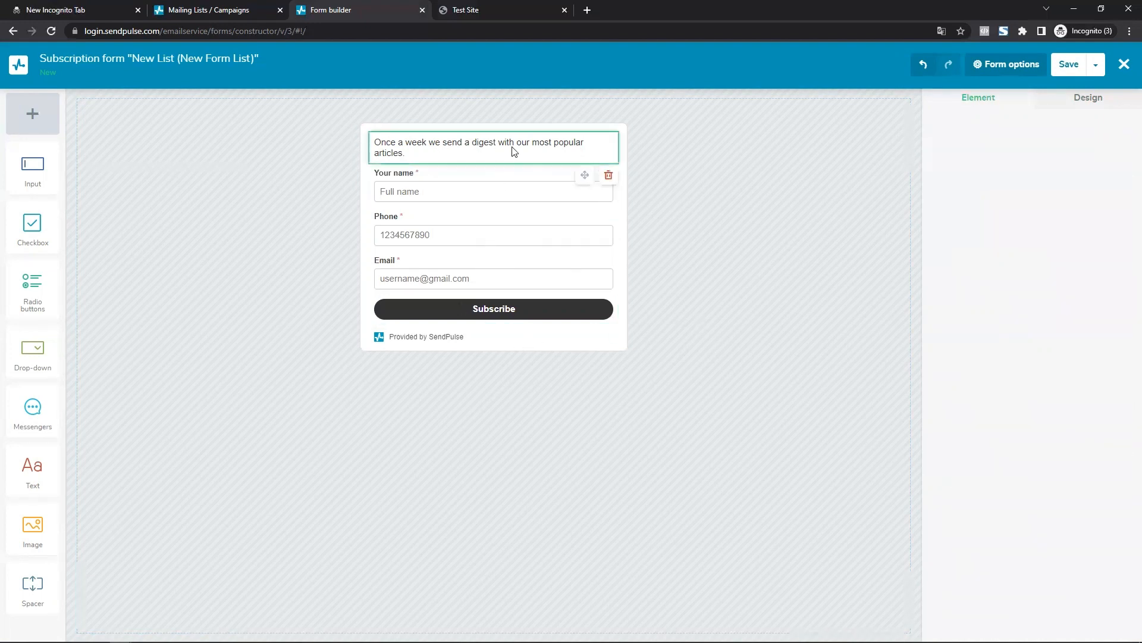
pyautogui.click(1045, 150)
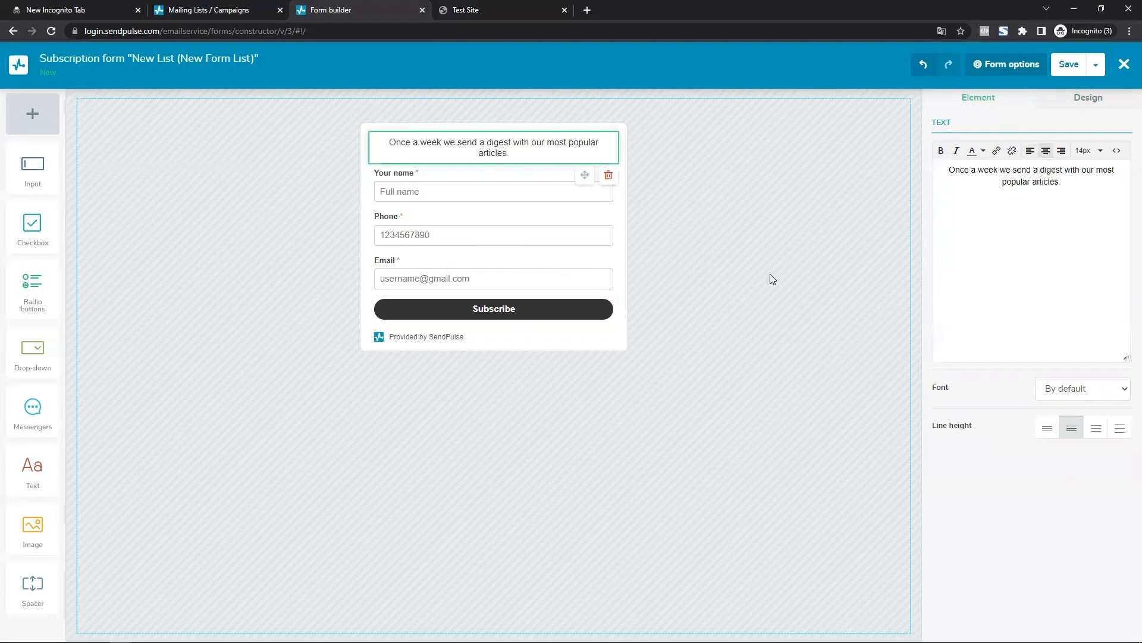
pyautogui.click(827, 295)
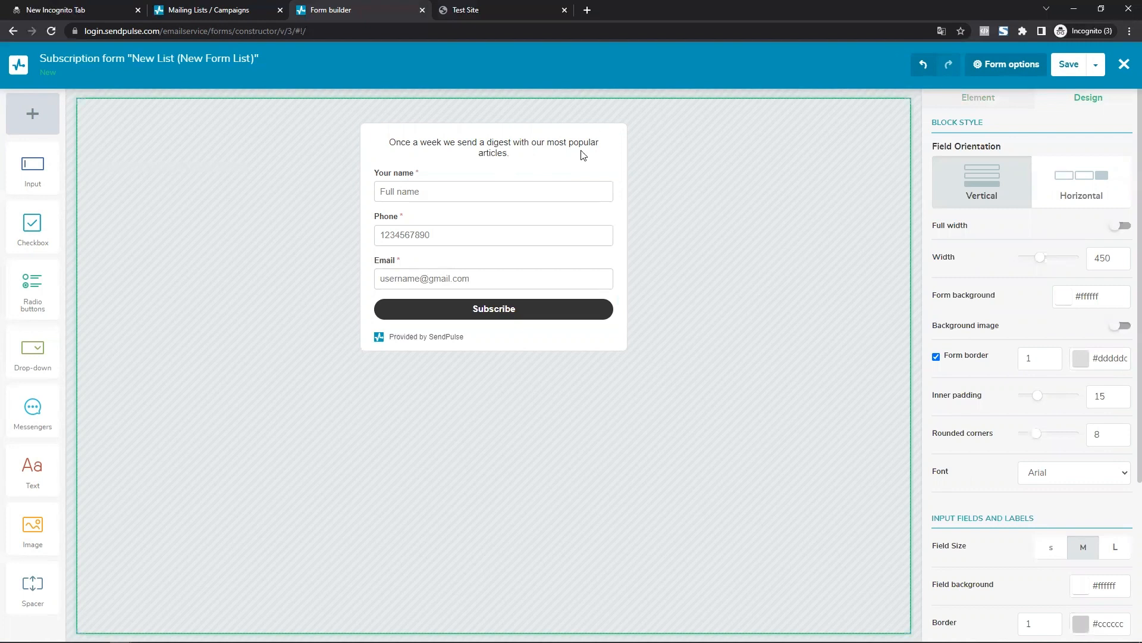
# Step: Examine the Test Site page's heading and the area below it, then return to the form builder
pyautogui.click(467, 10)
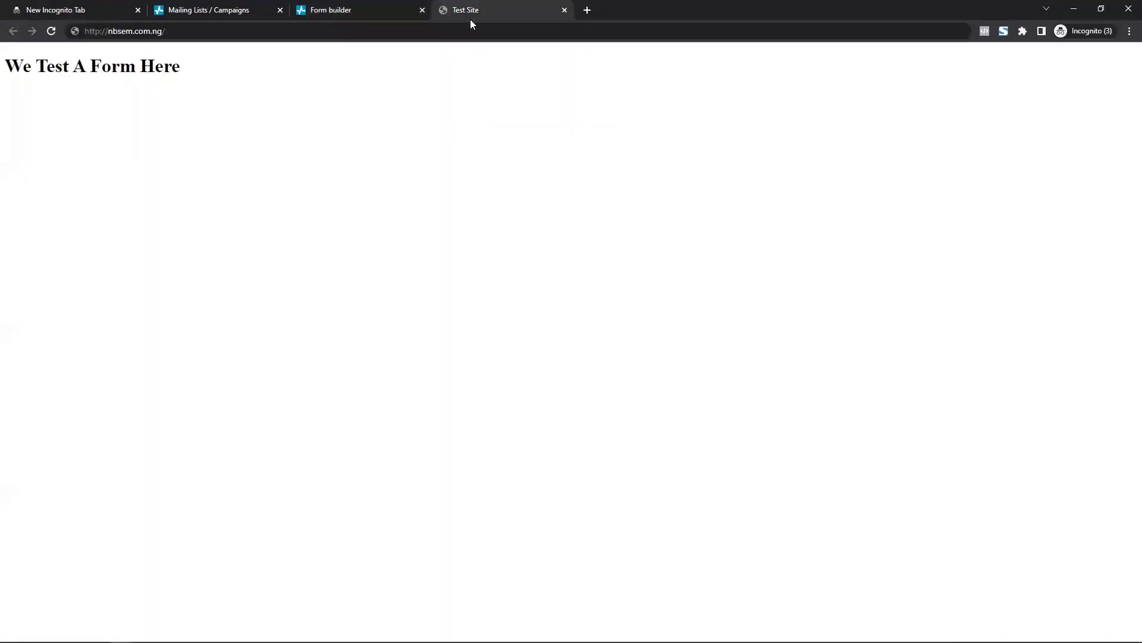
pyautogui.moveTo(24, 67); pyautogui.dragTo(660, 163)
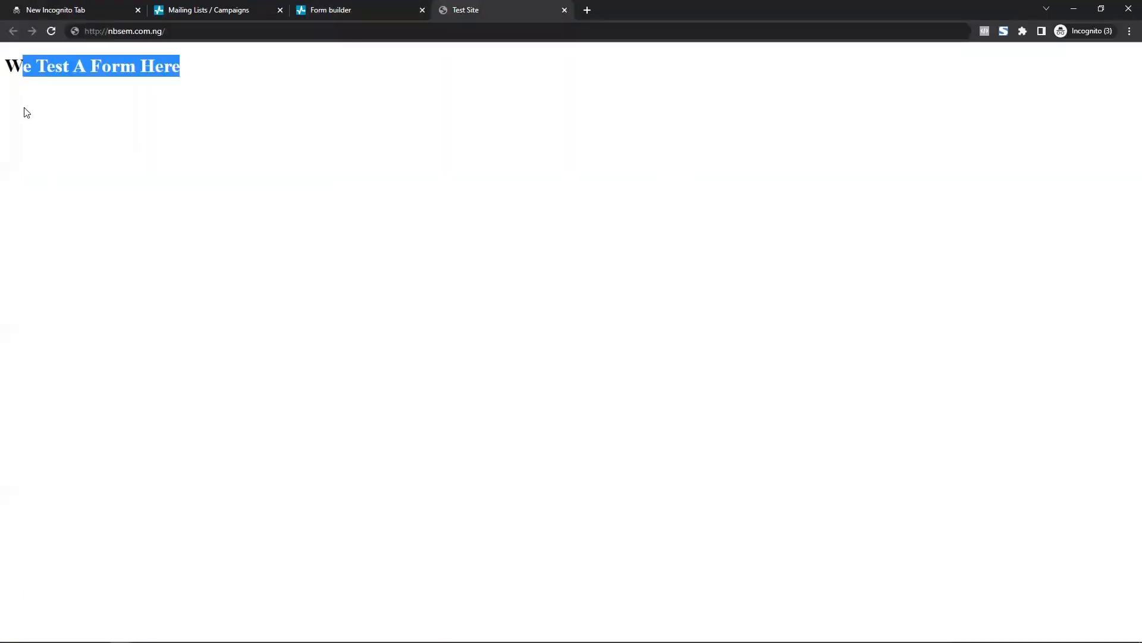
pyautogui.click(71, 103)
pyautogui.moveTo(5, 66); pyautogui.dragTo(331, 105)
pyautogui.click(367, 6)
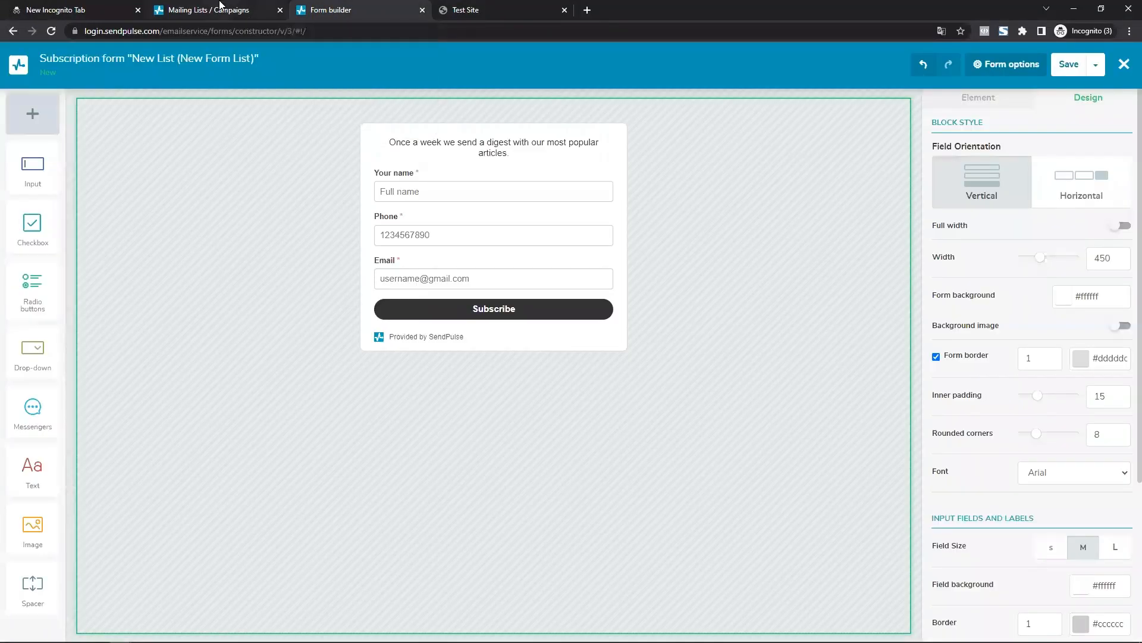
# Step: Save the form and compare the Script and HTML versions of its website code
pyautogui.click(1078, 69)
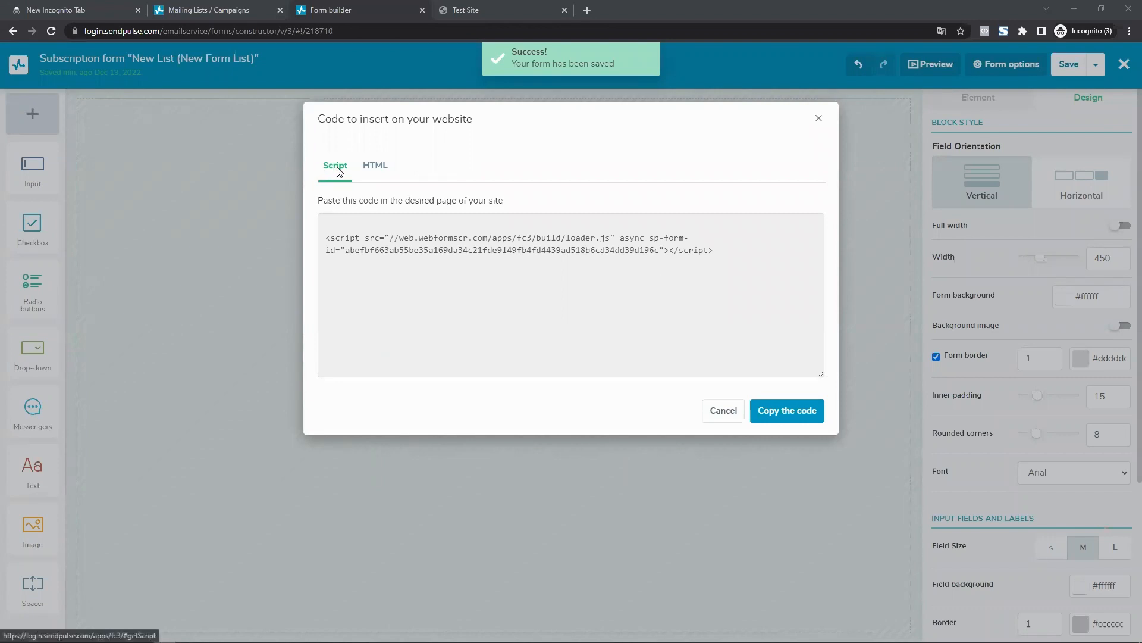
pyautogui.click(382, 166)
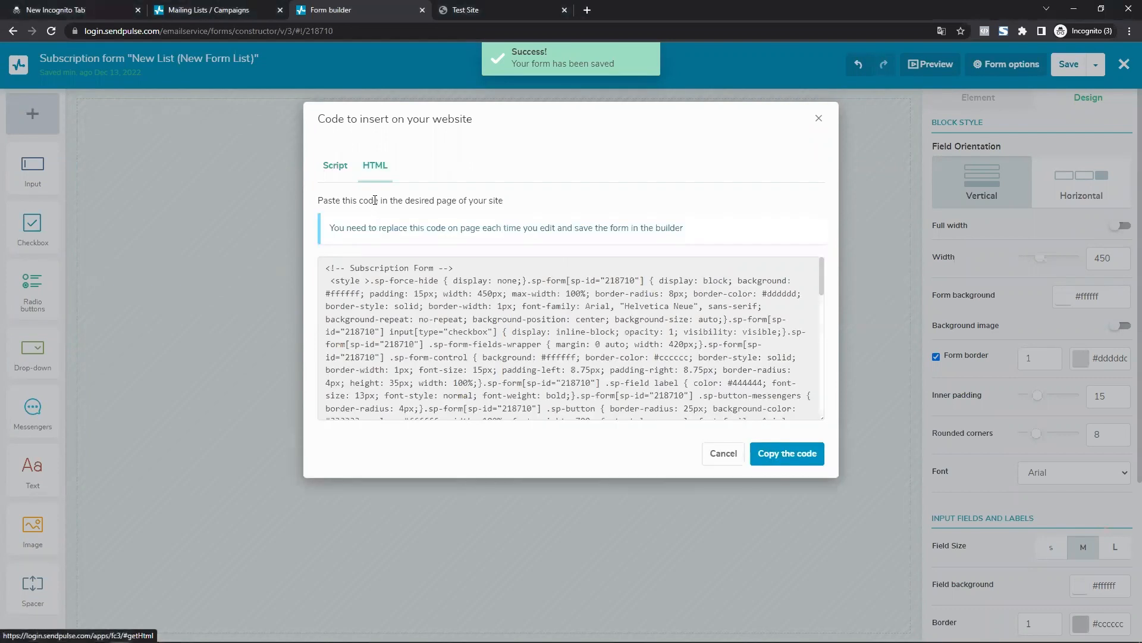
pyautogui.click(338, 172)
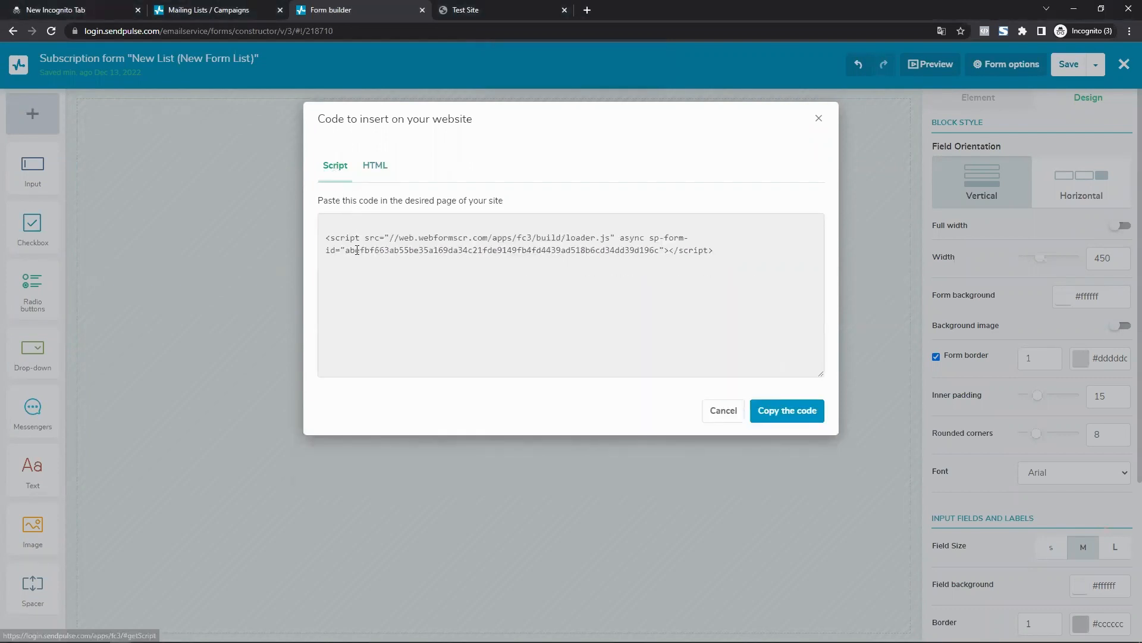
pyautogui.moveTo(720, 253); pyautogui.dragTo(347, 214)
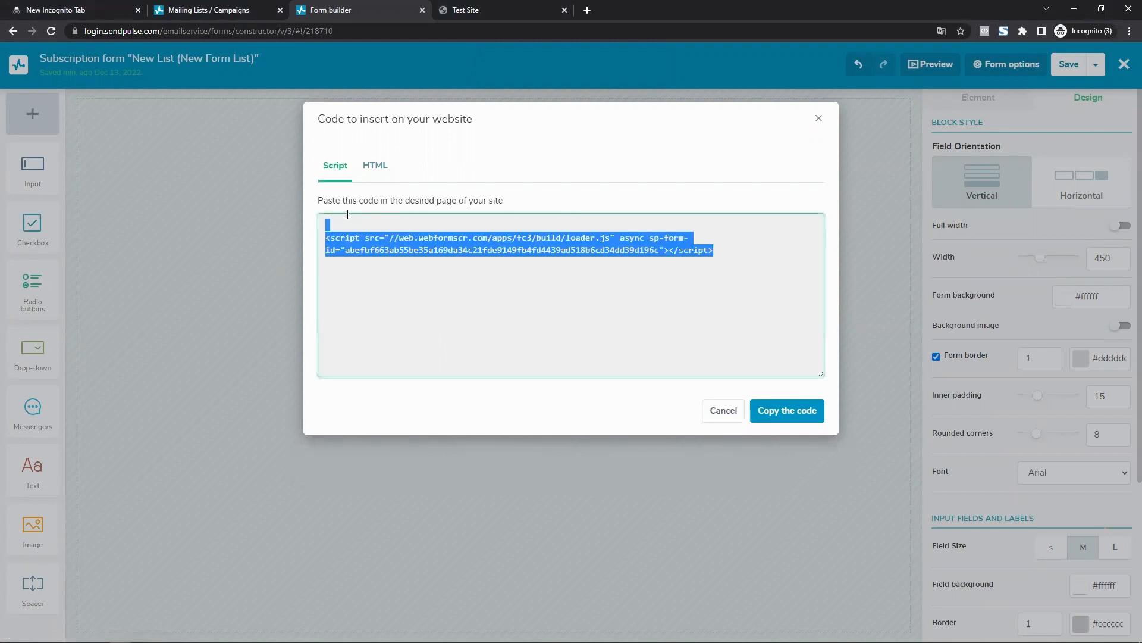
pyautogui.click(299, 235)
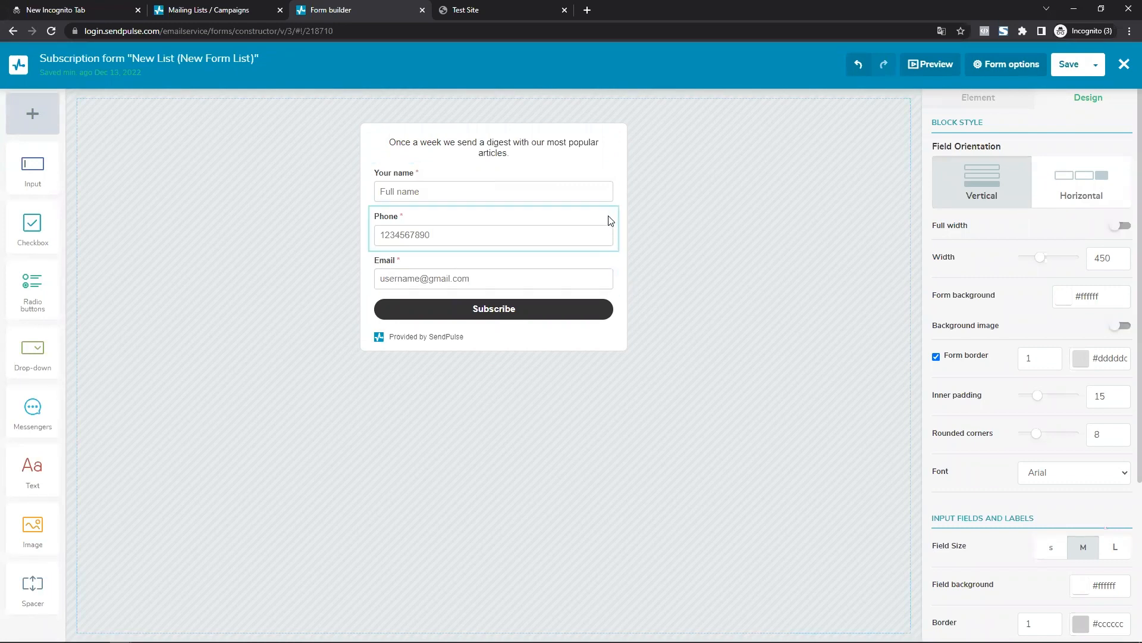
# Step: Reopen the form's website code, review the HTML version and copy it
pyautogui.click(1095, 67)
pyautogui.click(1059, 94)
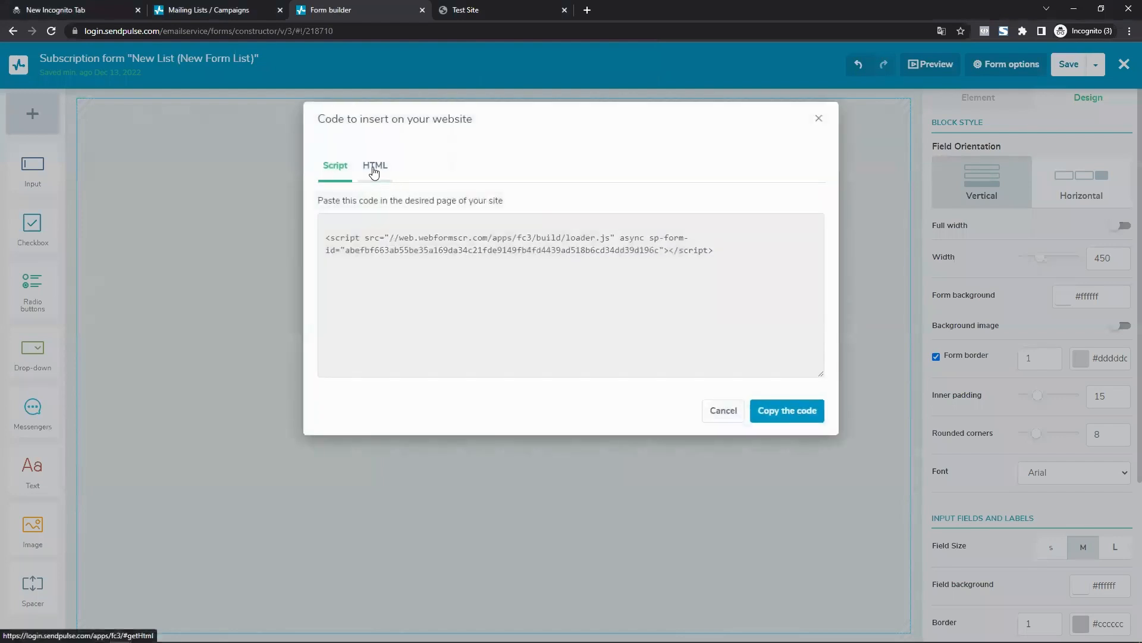
pyautogui.click(378, 169)
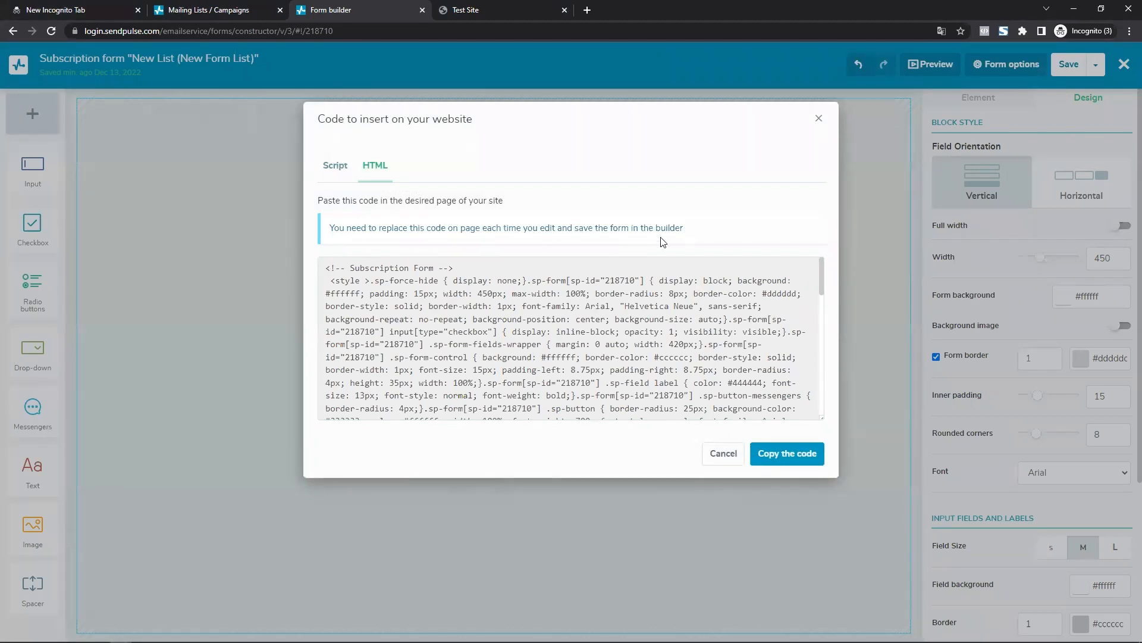
pyautogui.scroll(-5, 542, 307)
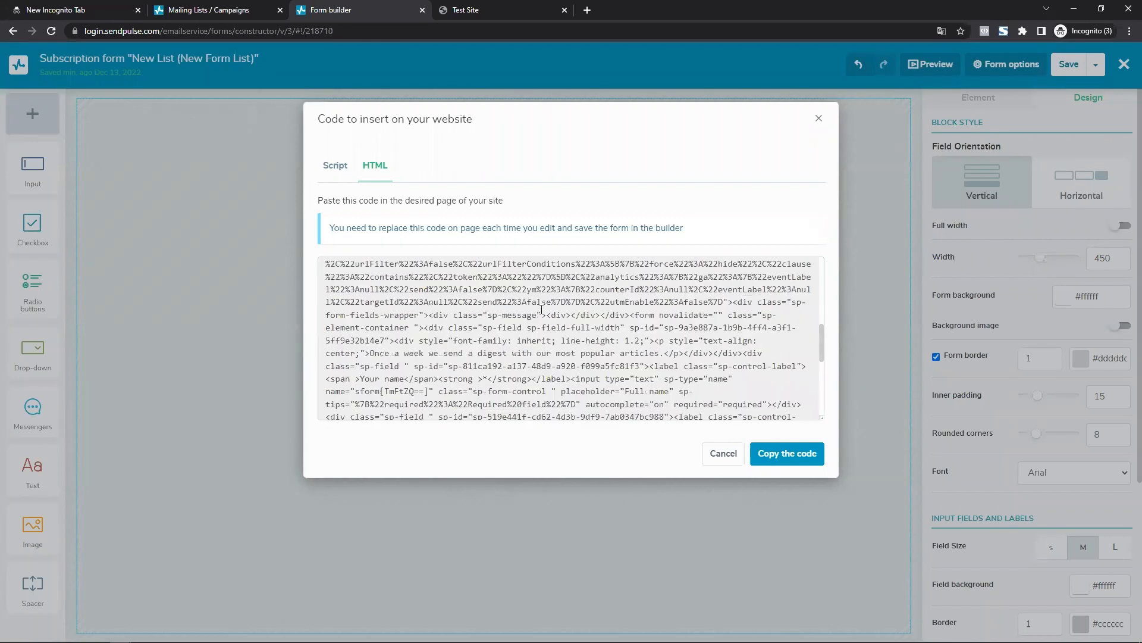
pyautogui.scroll(5, 541, 310)
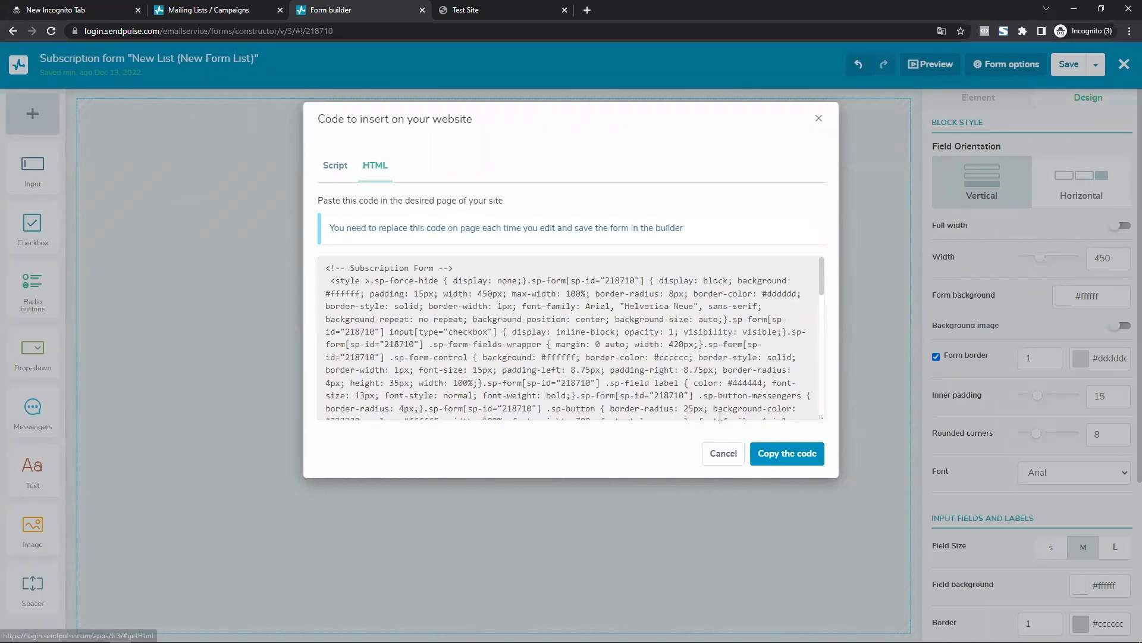
pyautogui.click(762, 453)
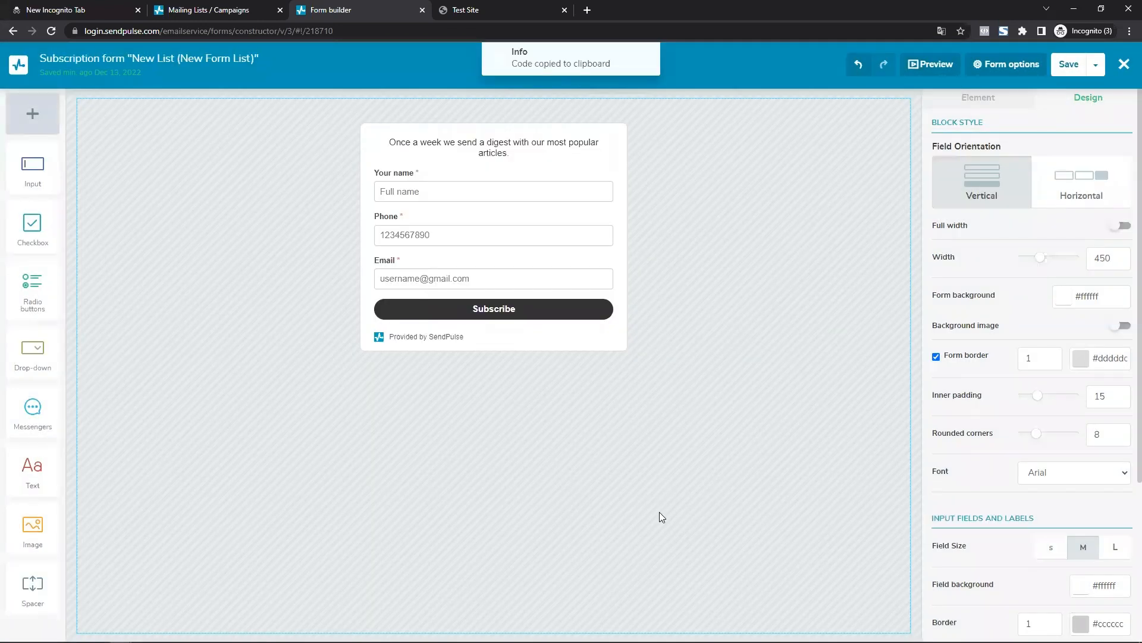
# Step: Switch to the cPanel editor, paste the form code below the "We Test A Form Here" heading in home.html, and save the file
pyautogui.hotkey('alt', 'Tab')
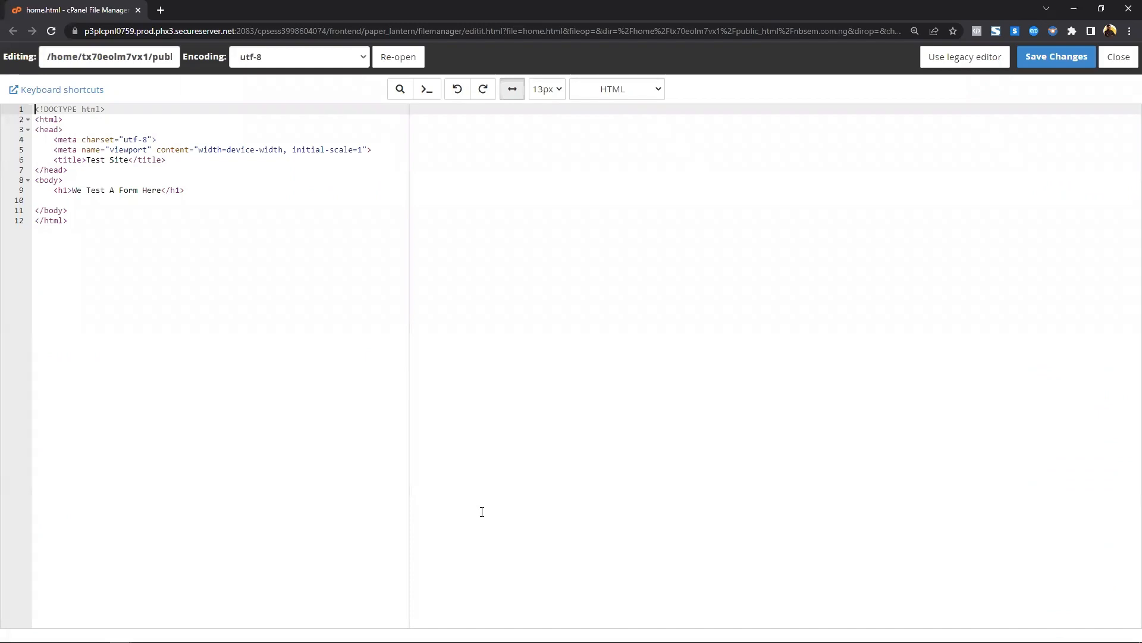
pyautogui.click(195, 191)
pyautogui.press('Return')
pyautogui.press('Return')
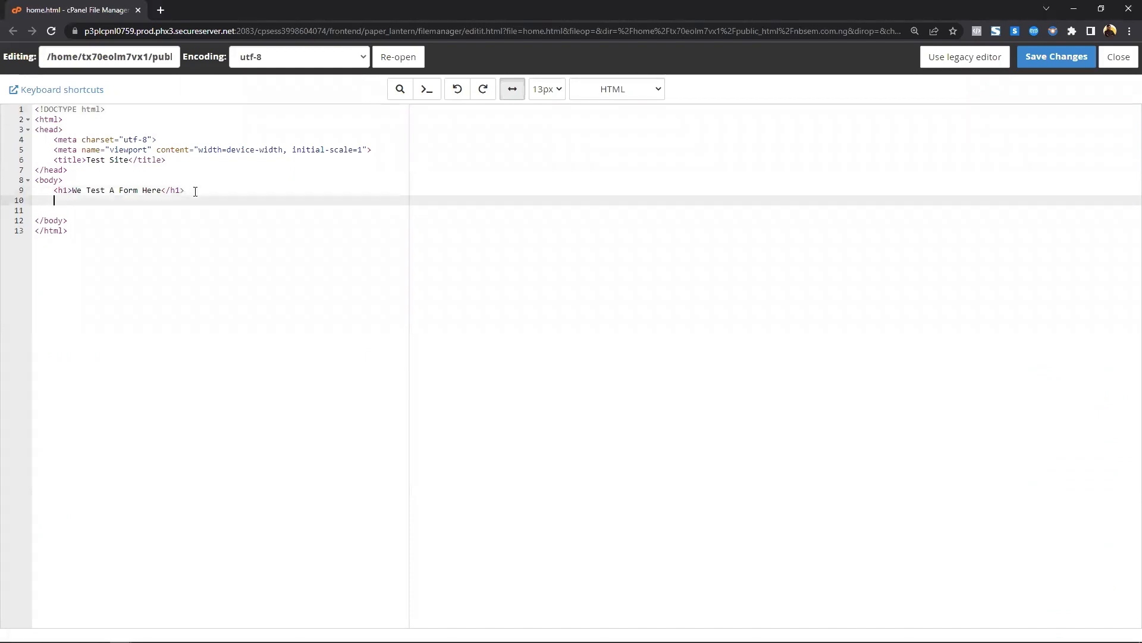
pyautogui.hotkey('ctrl', 'v')
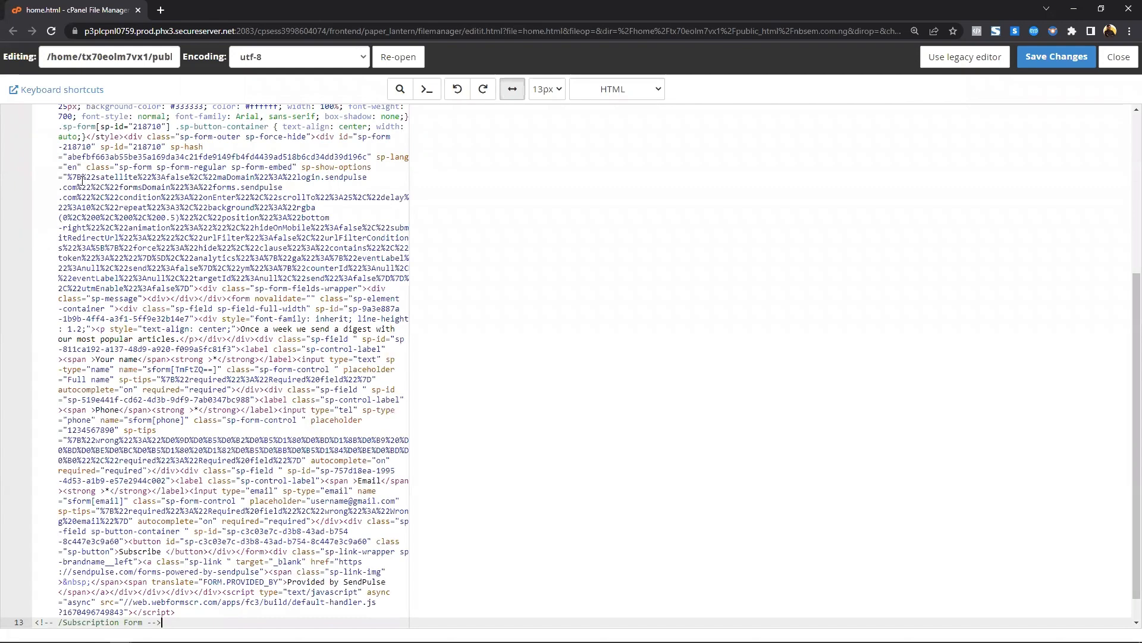
pyautogui.scroll(5, 155, 272)
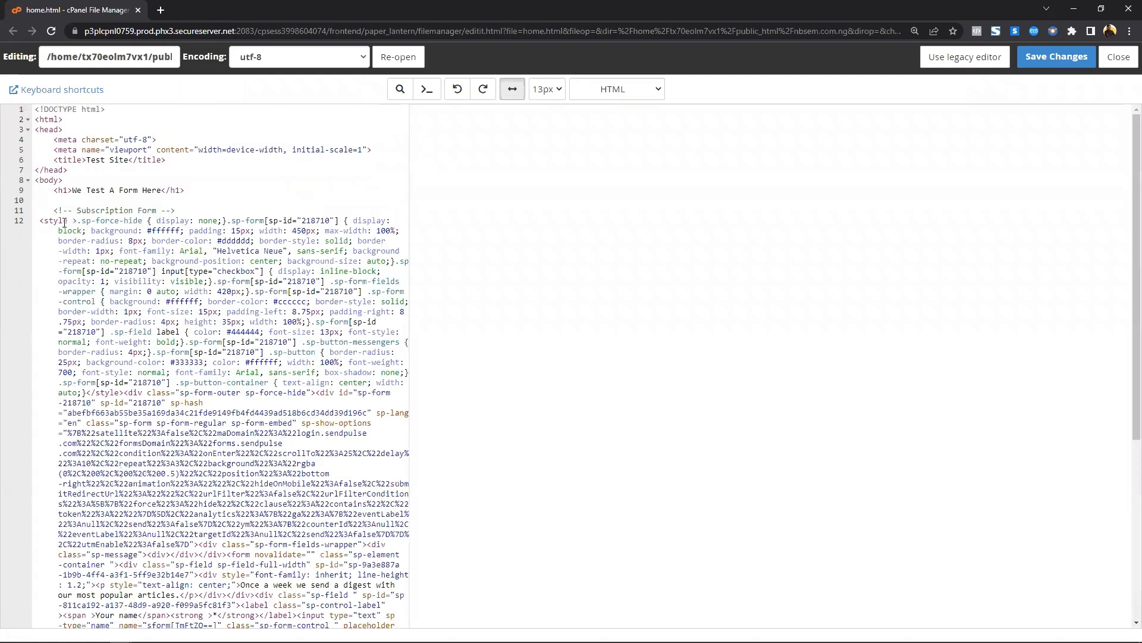
pyautogui.scroll(-5, 81, 219)
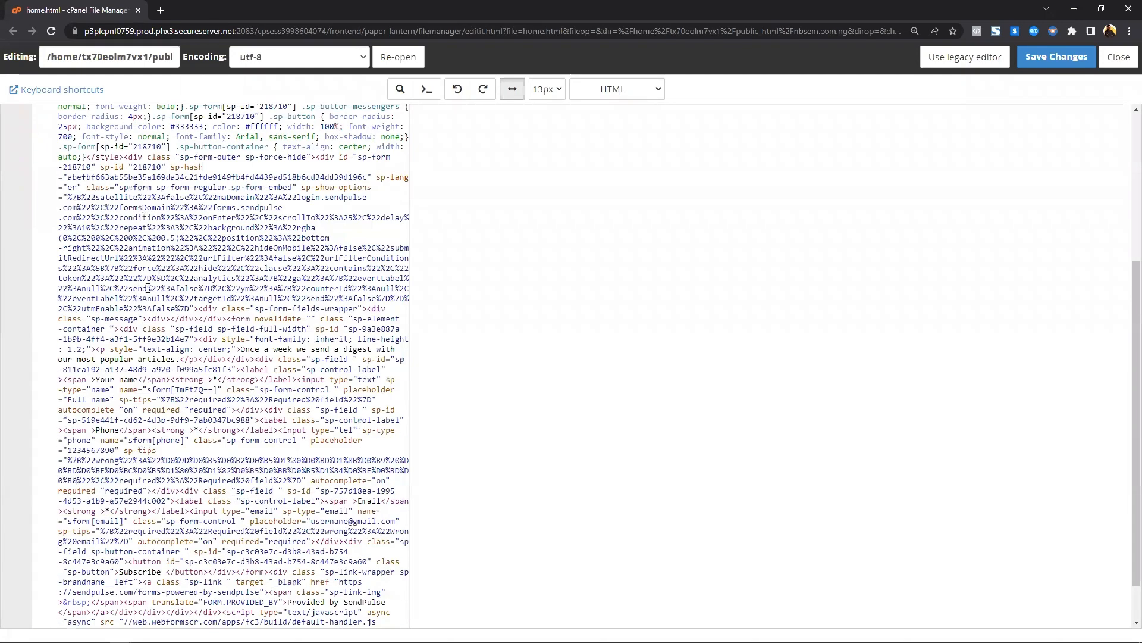
pyautogui.scroll(-2, 491, 199)
pyautogui.scroll(4, 272, 214)
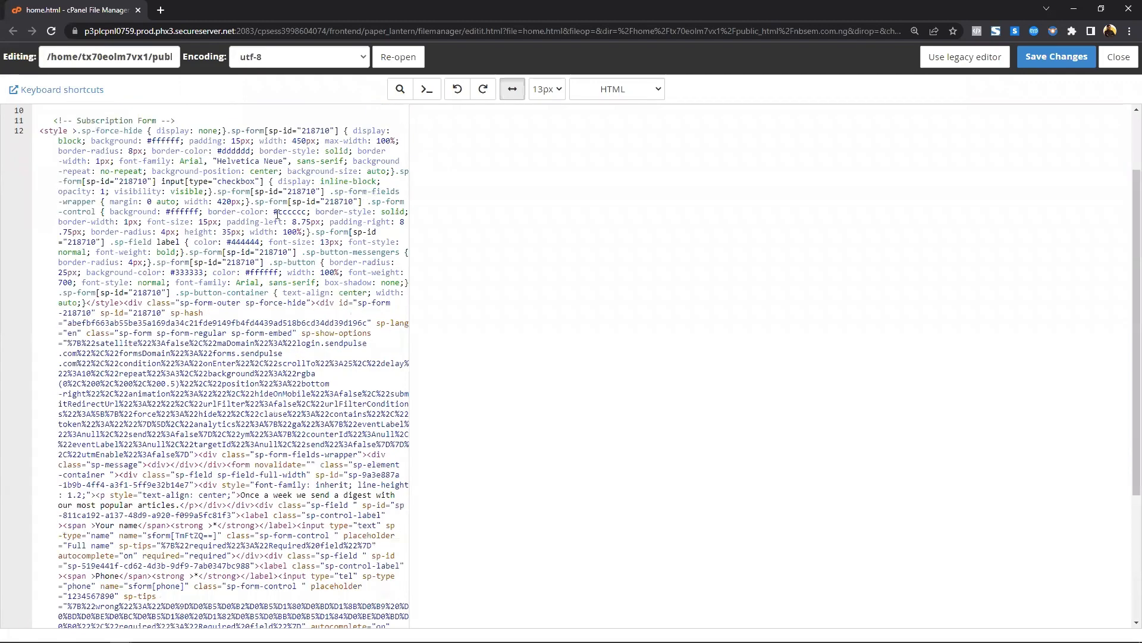
pyautogui.click(1041, 58)
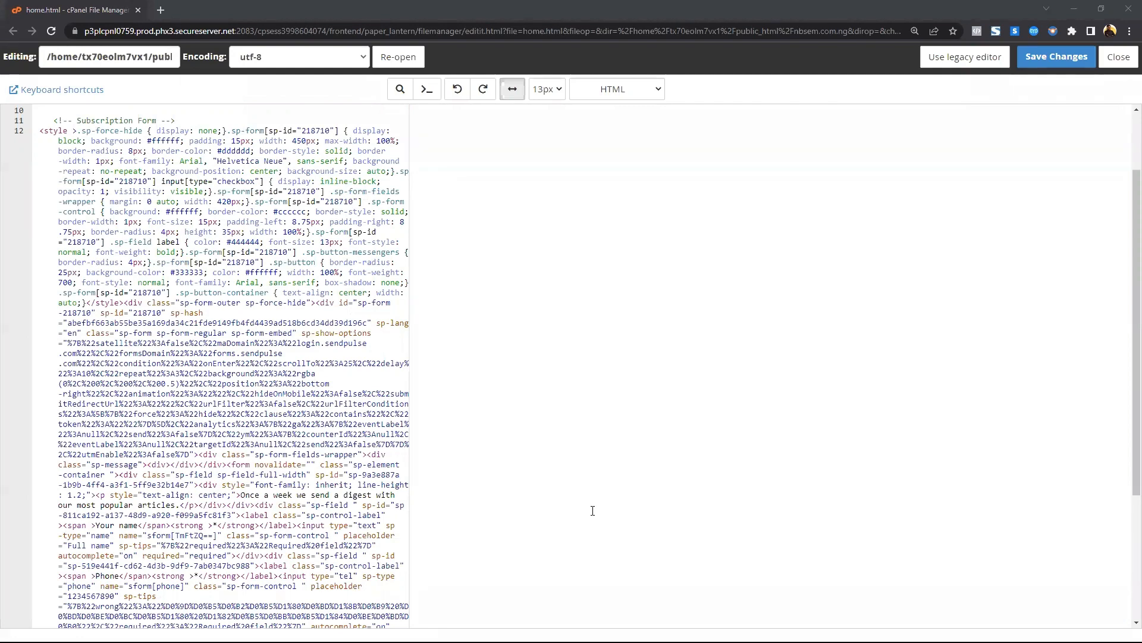
# Step: Reload the Test Site page and check the embedded form's name field
pyautogui.hotkey('alt', 'Tab')
pyautogui.press('F5')
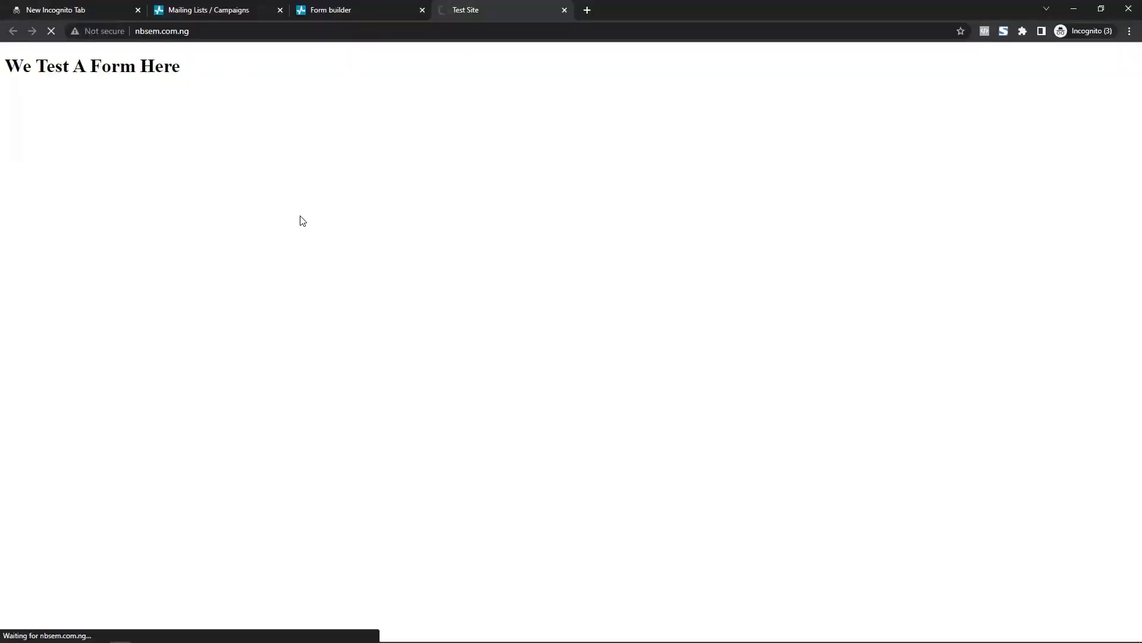
pyautogui.click(463, 159)
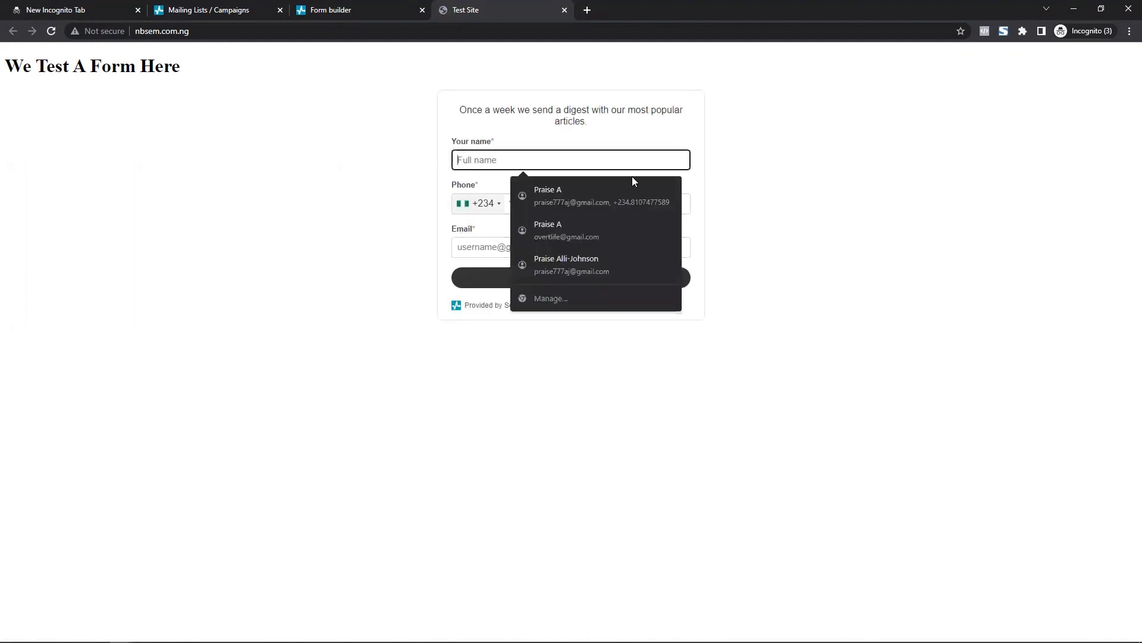
# Step: Return to the form builder and add a text block above the weekly digest text
pyautogui.hotkey('ctrl', 'shift', 'Tab')
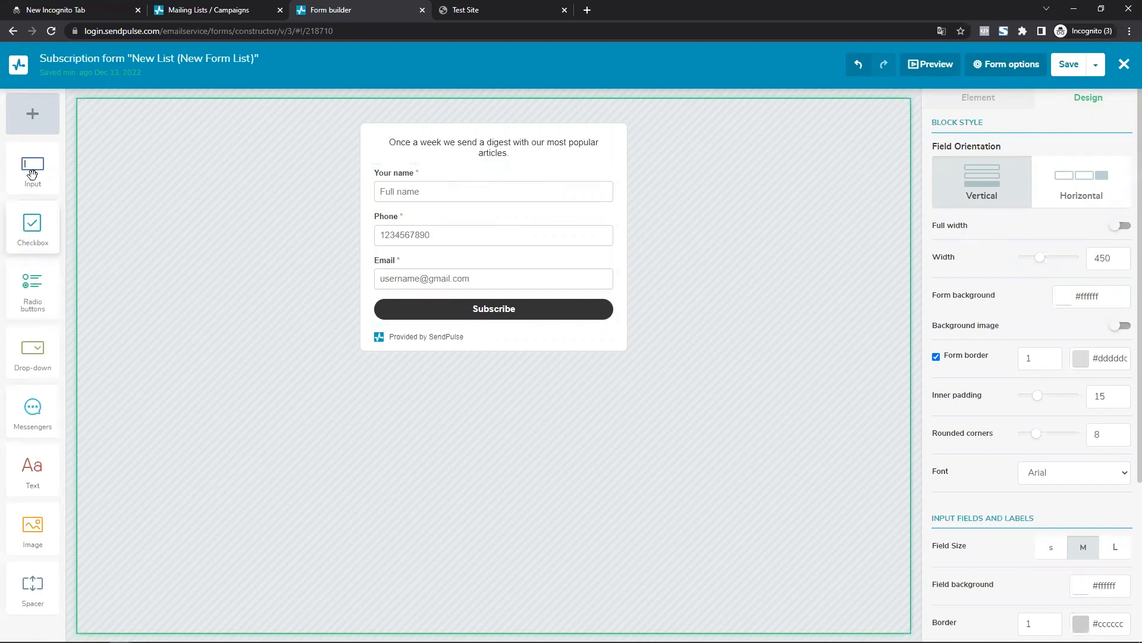
pyautogui.moveTo(32, 473); pyautogui.dragTo(474, 149)
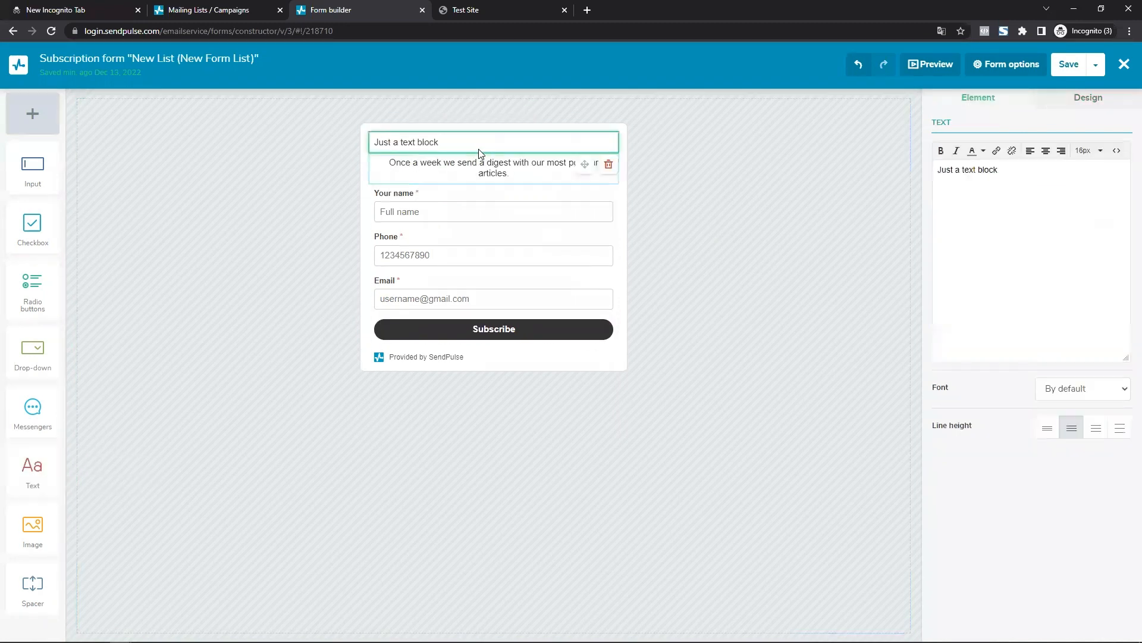
# Step: Style the "Just a text block" text in brown at 32px, centre it, and save the form
pyautogui.tripleClick(1006, 185)
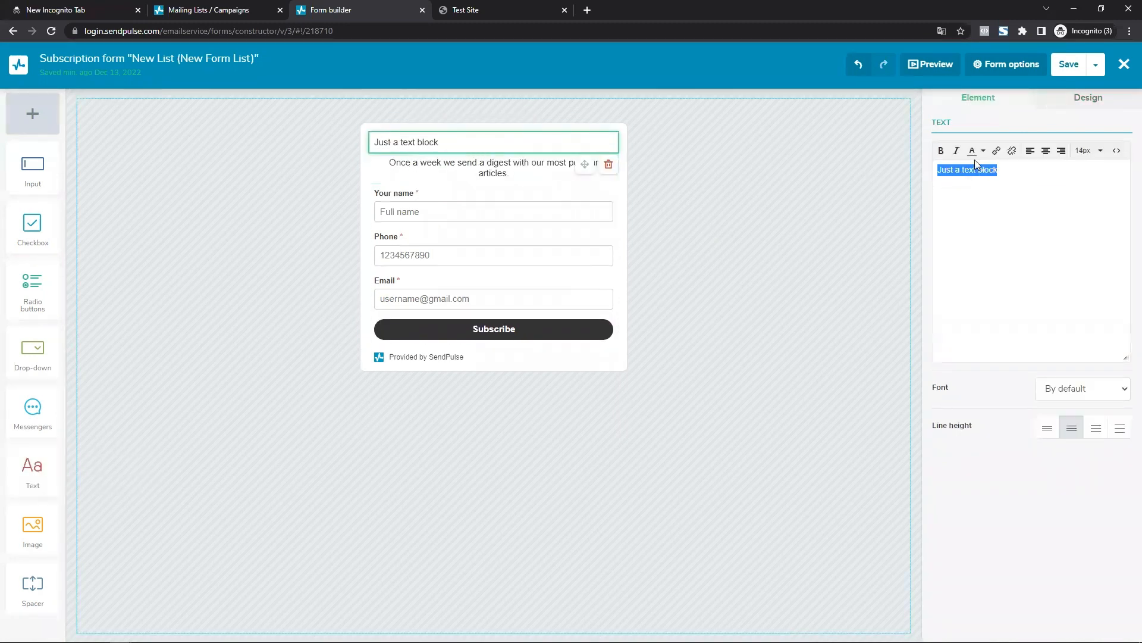
pyautogui.click(978, 152)
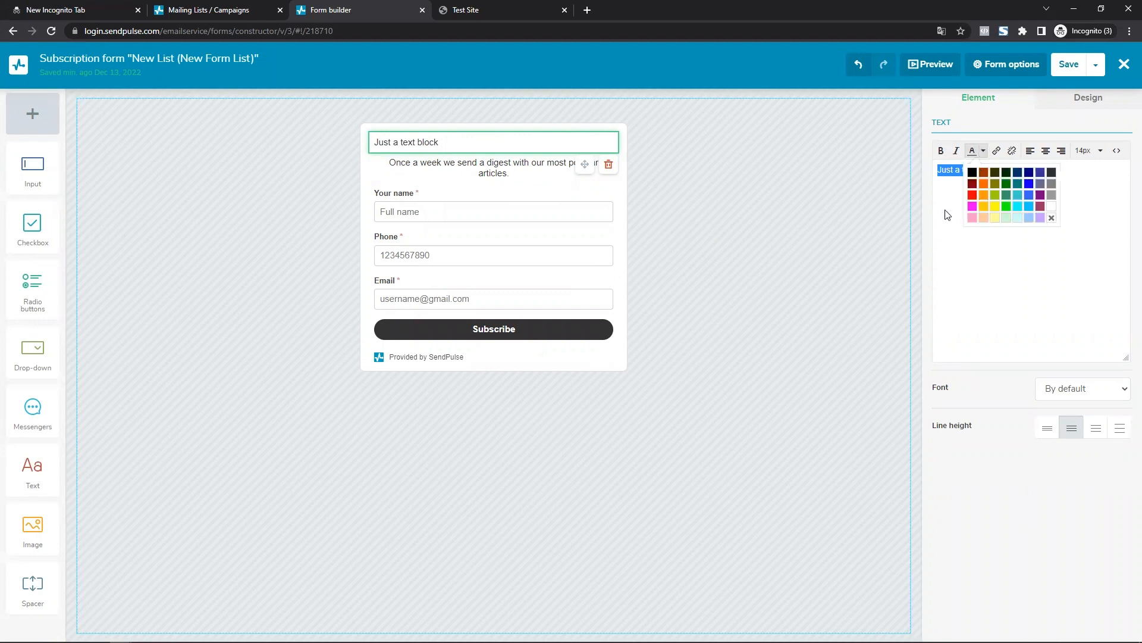
pyautogui.click(982, 174)
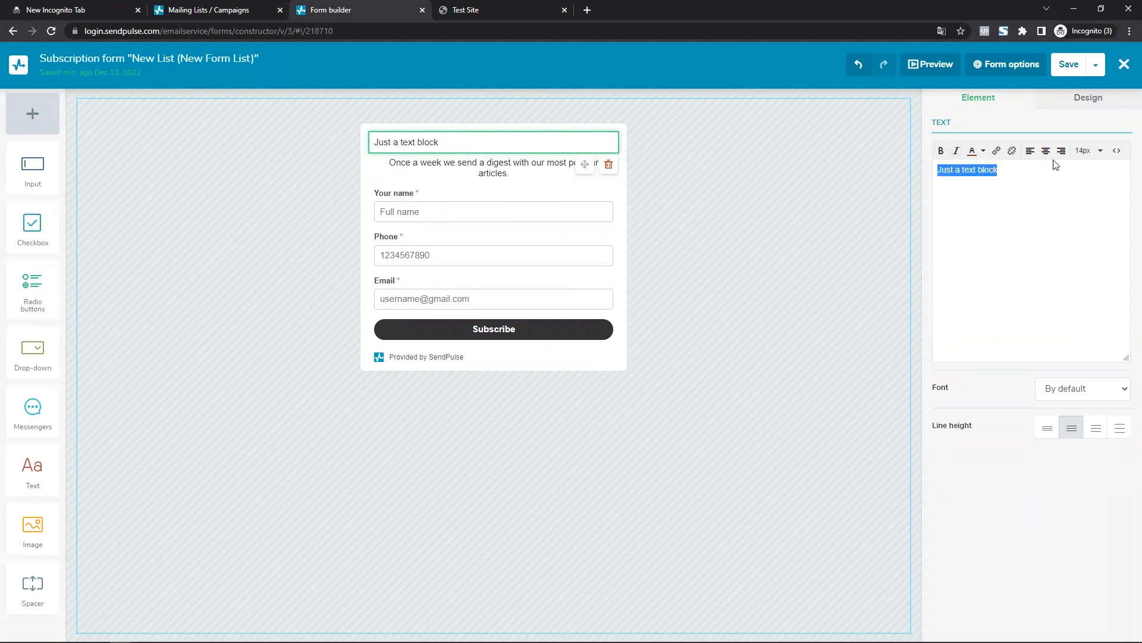
pyautogui.click(1102, 156)
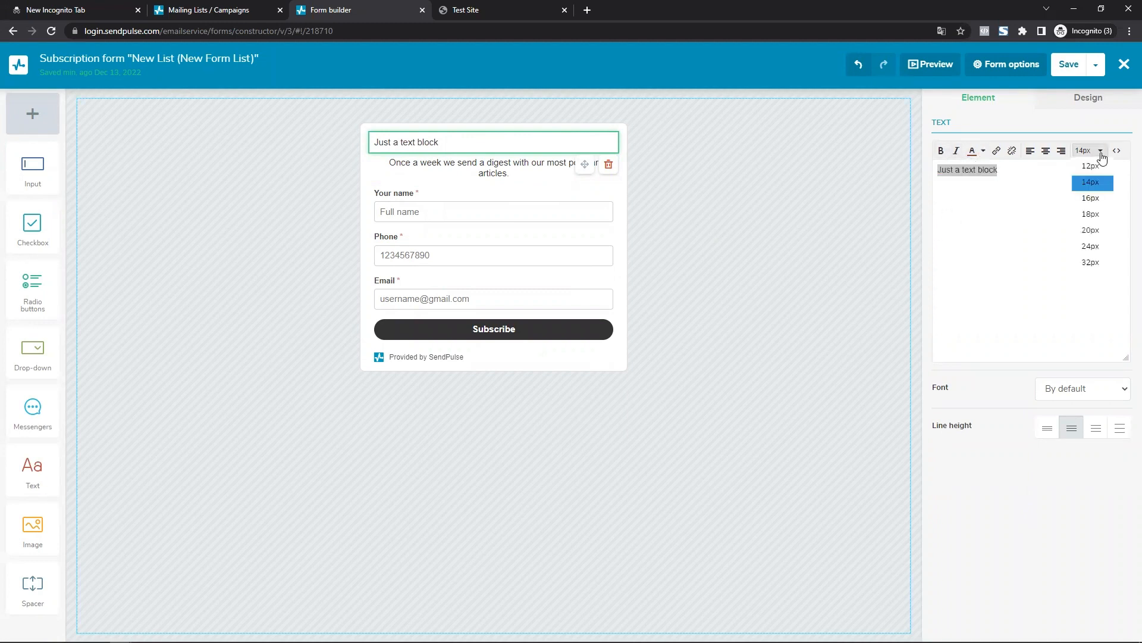
pyautogui.click(1099, 263)
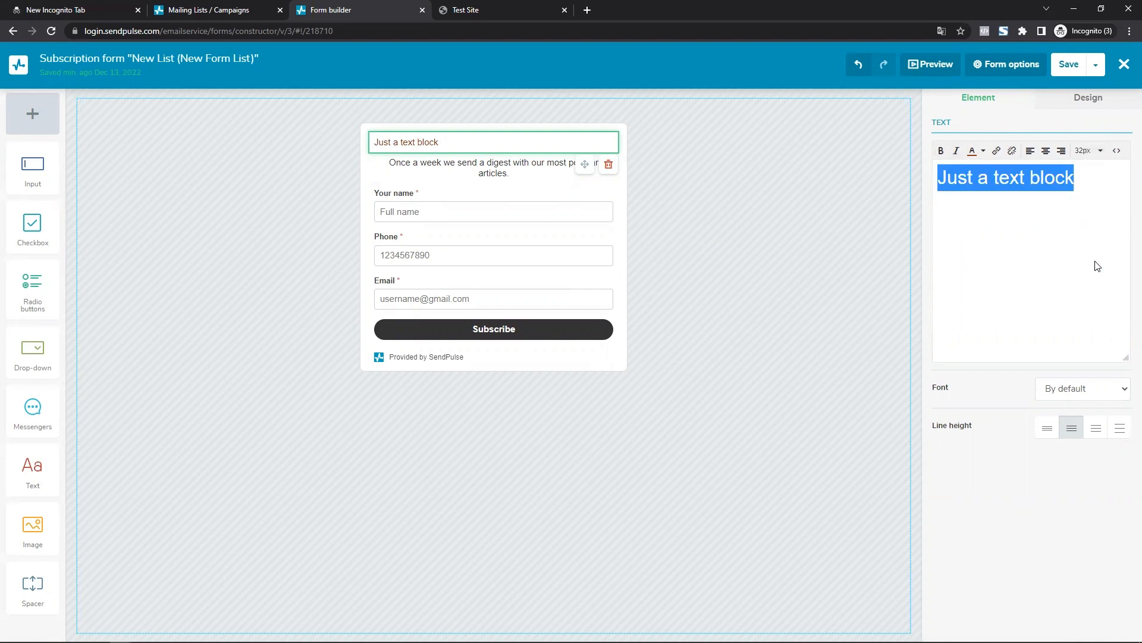
pyautogui.click(1046, 150)
pyautogui.click(629, 325)
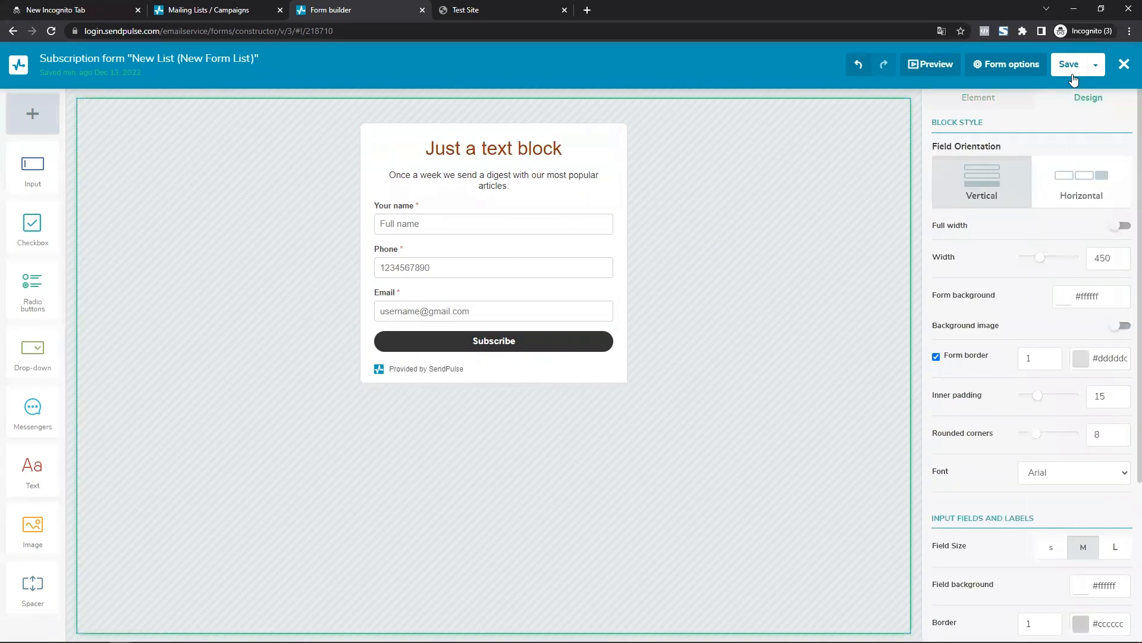
pyautogui.click(1069, 67)
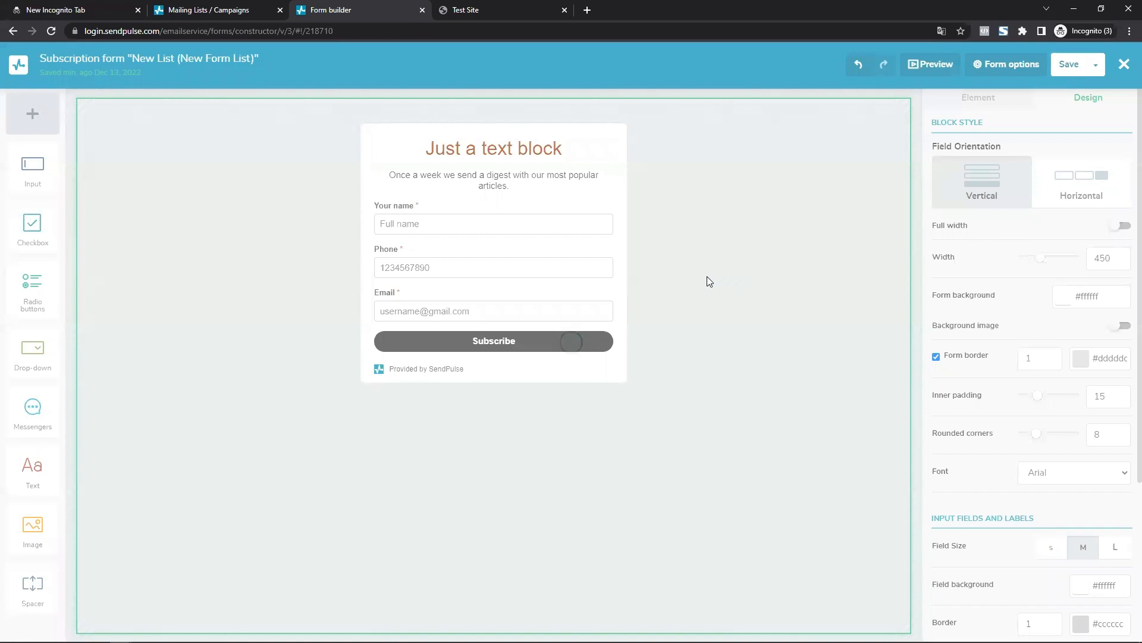
# Step: Reload the Test Site page to check the new text block, and return to the form builder
pyautogui.click(485, 9)
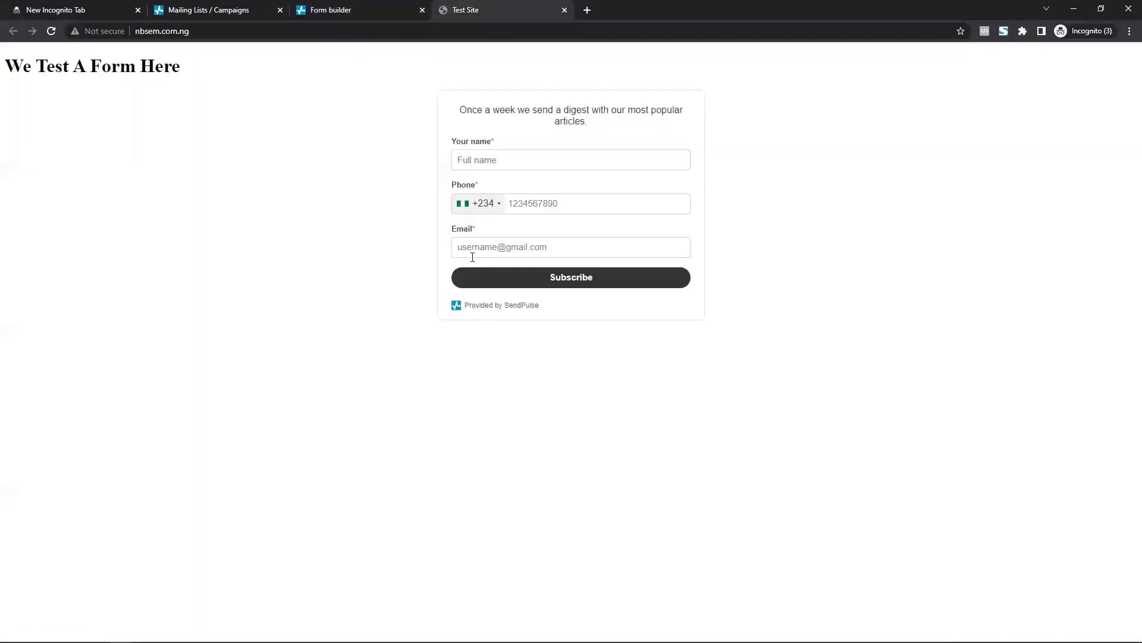
pyautogui.hotkey('ctrl', 'r')
pyautogui.click(354, 8)
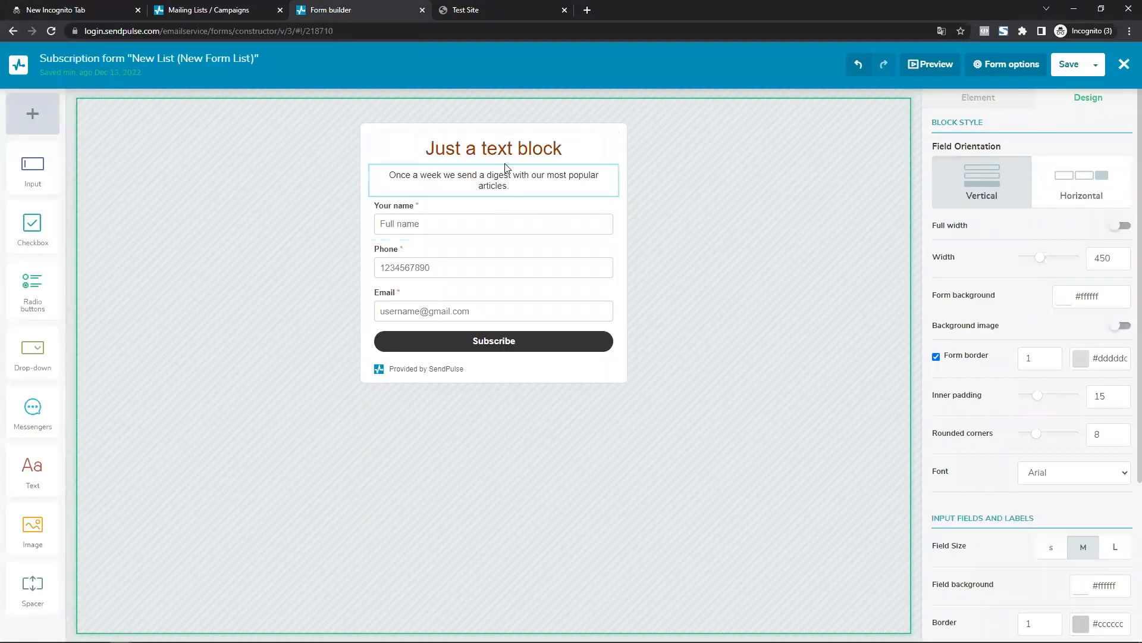
# Step: Save the form, get its website code and copy the script version
pyautogui.click(1095, 66)
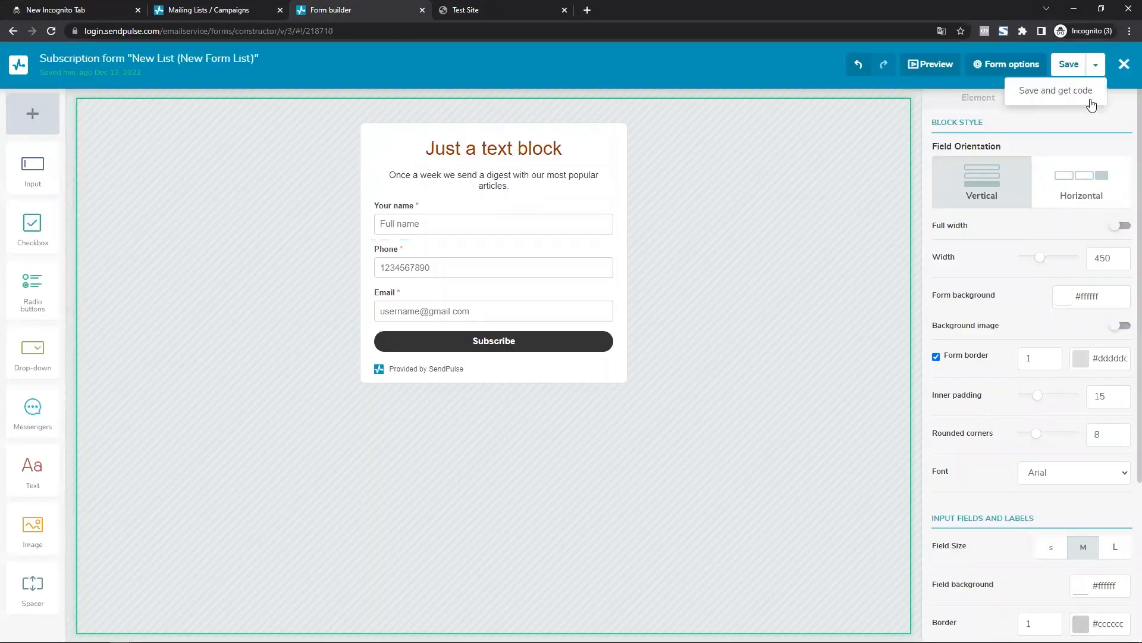
pyautogui.click(1091, 102)
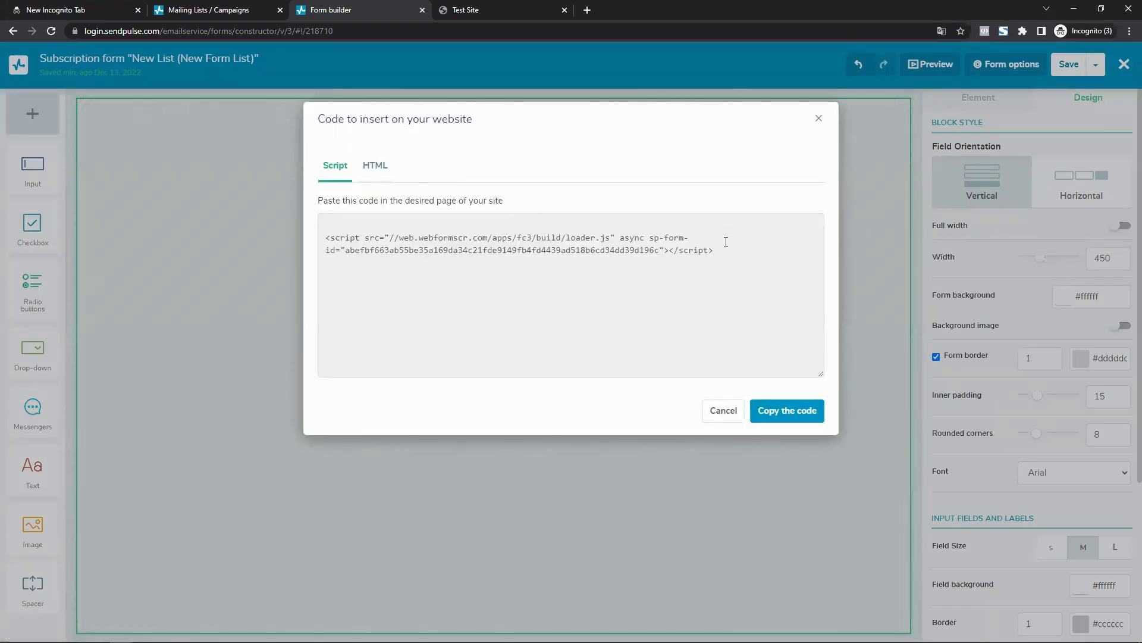
pyautogui.moveTo(722, 250); pyautogui.dragTo(283, 214)
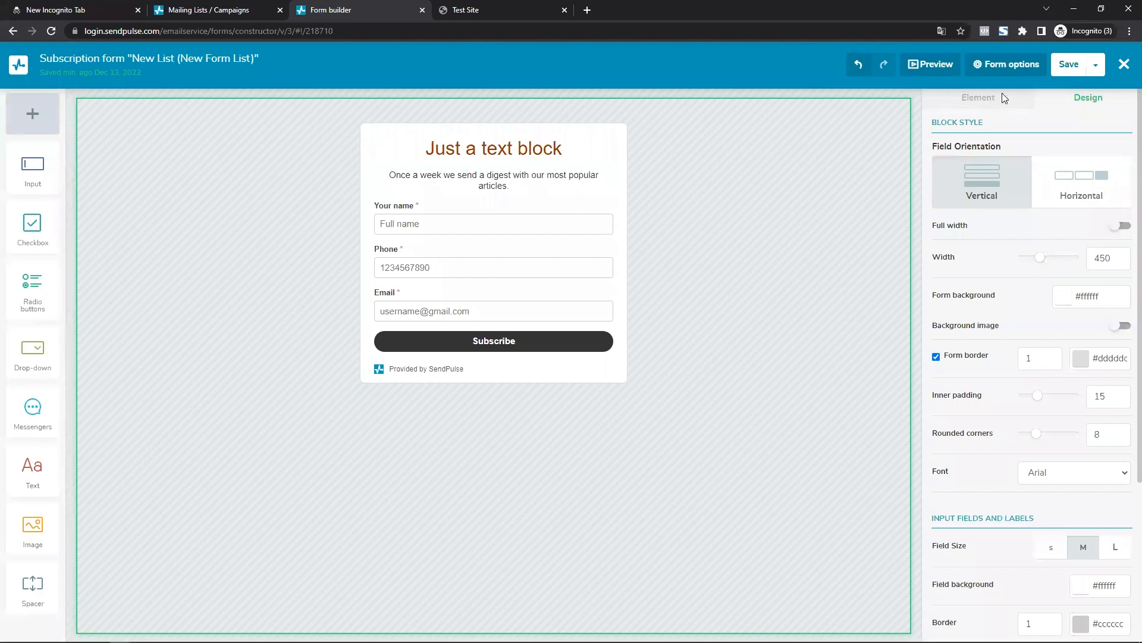
pyautogui.click(1095, 65)
pyautogui.click(1071, 96)
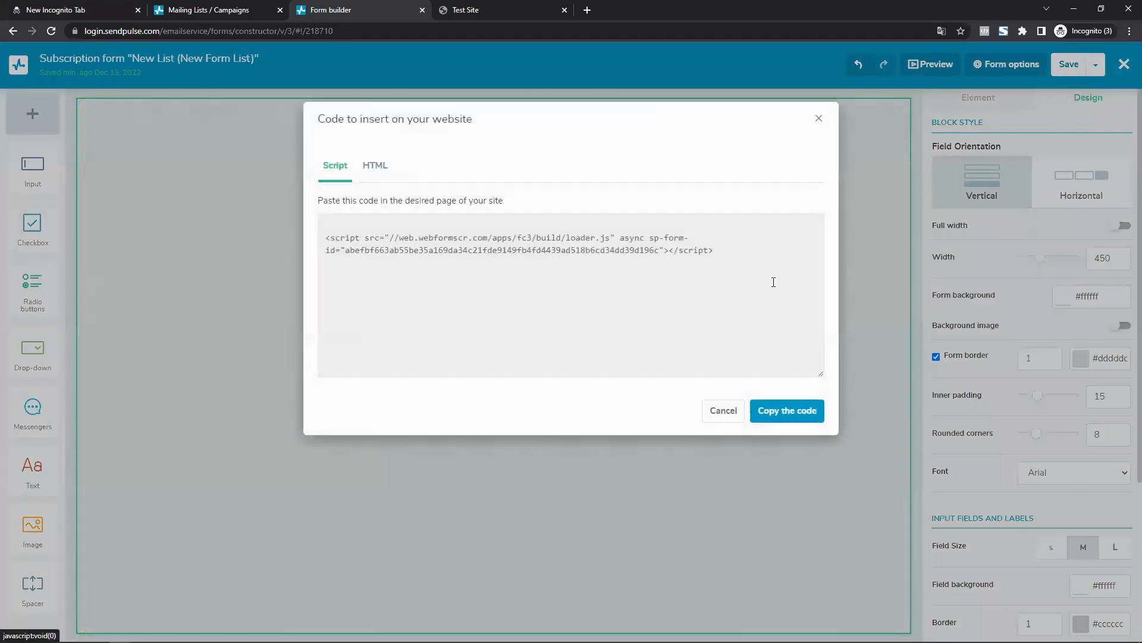
pyautogui.click(771, 412)
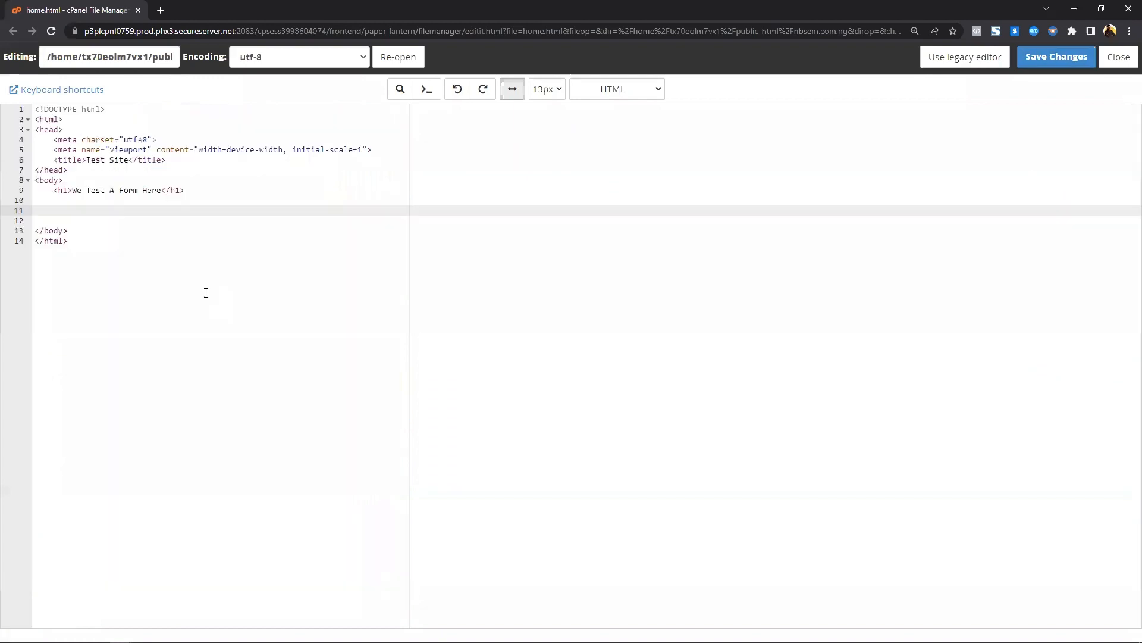
# Step: Switch to the cPanel editor, paste the form script below the "We Test A Form Here" heading in home.html, and save the file
pyautogui.hotkey('ctrl', 'v')
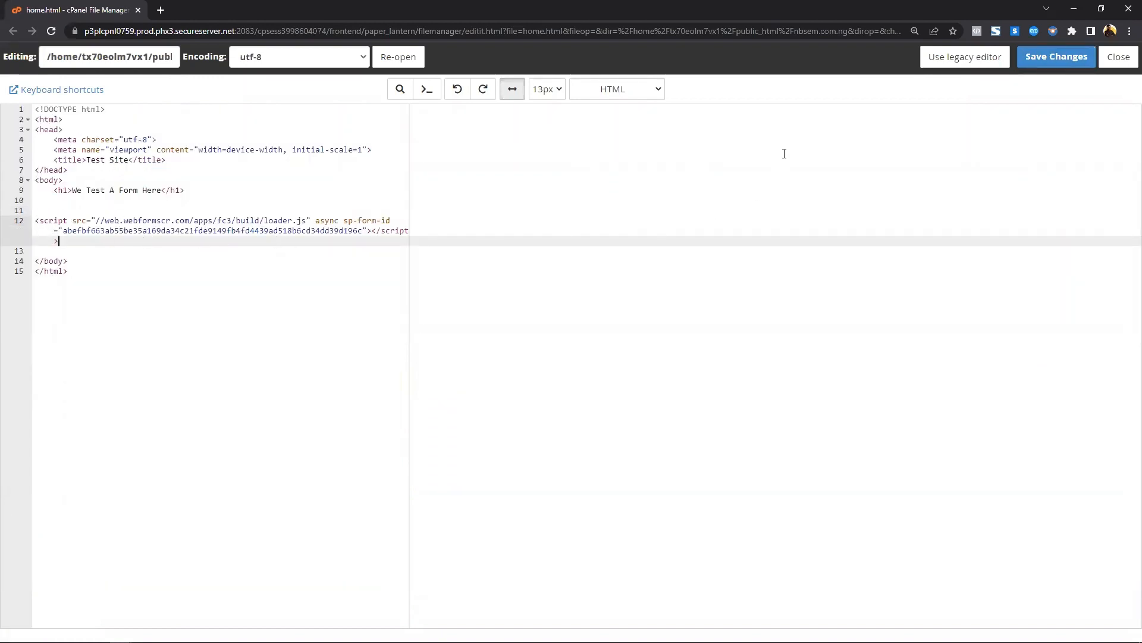
pyautogui.click(1053, 59)
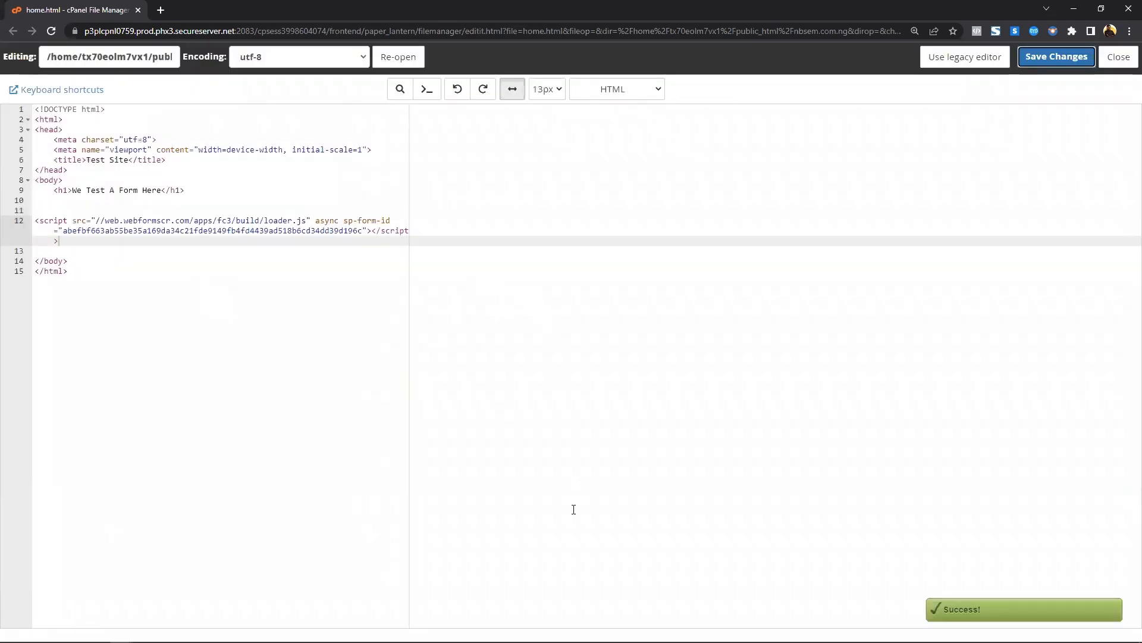
# Step: Switch back to the Test Site page, reload it and check the text block at the top of the embedded form
pyautogui.hotkey('alt', 'Tab')
pyautogui.click(479, 9)
pyautogui.press('F5')
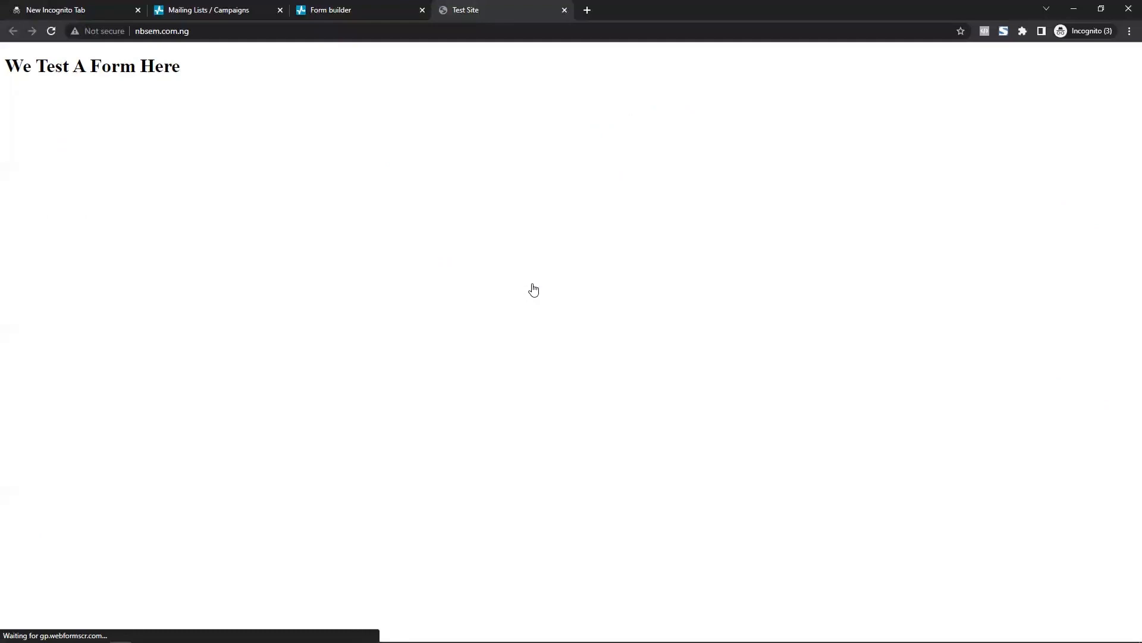
pyautogui.moveTo(503, 116); pyautogui.dragTo(735, 141)
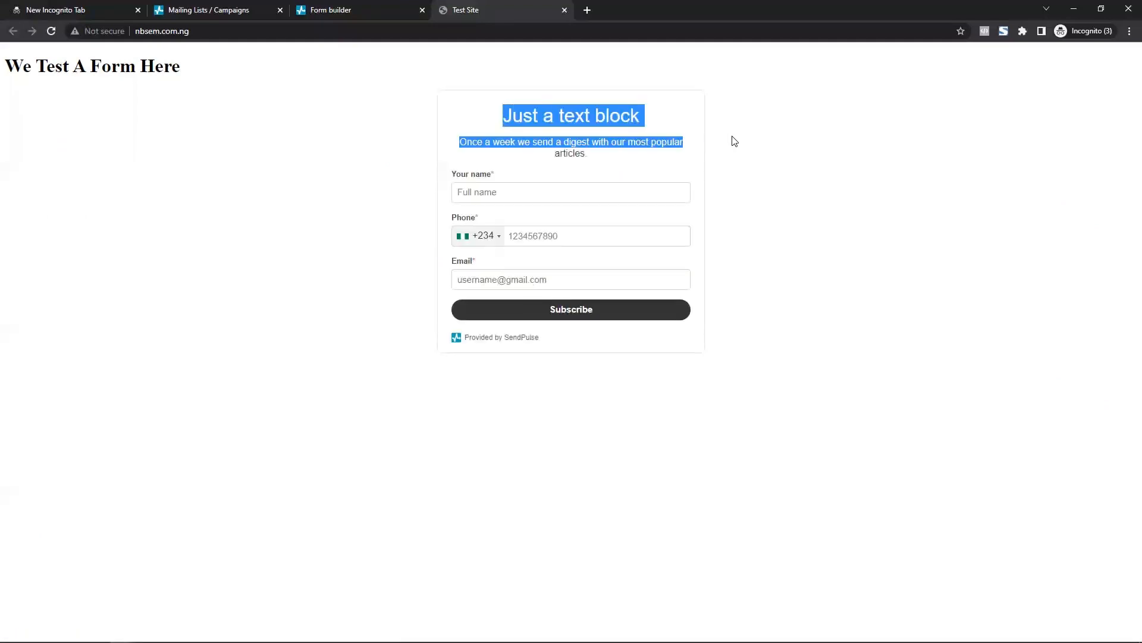
pyautogui.click(732, 141)
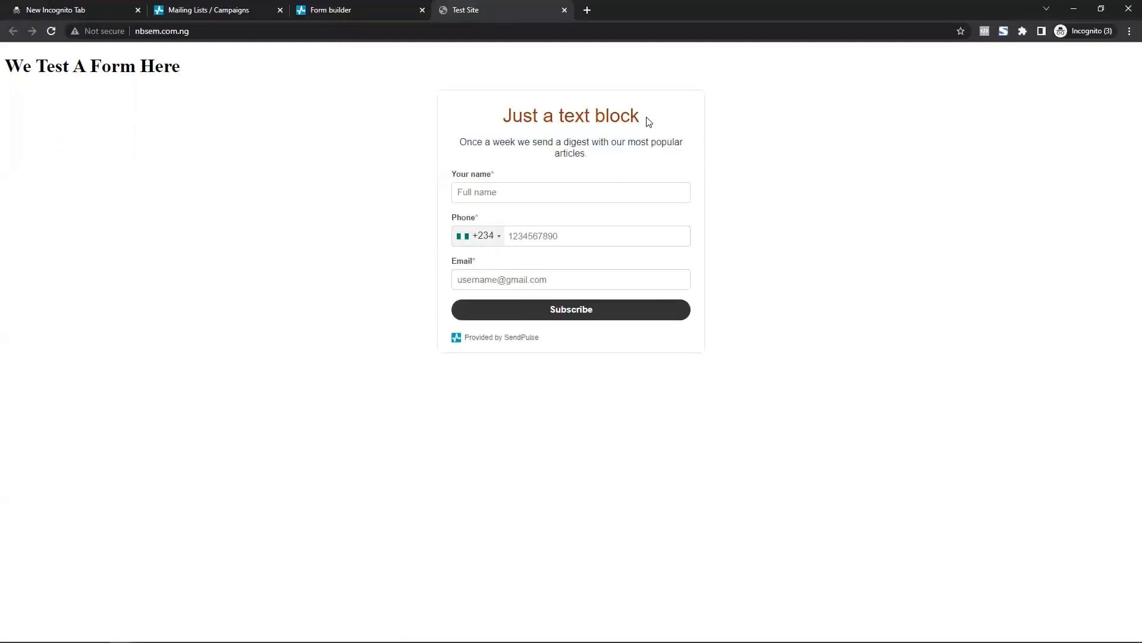
pyautogui.moveTo(649, 119); pyautogui.dragTo(503, 119)
pyautogui.click(721, 142)
# Step: Return to the form builder and set the Subscribe button's color to orange #ff6500
pyautogui.click(352, 8)
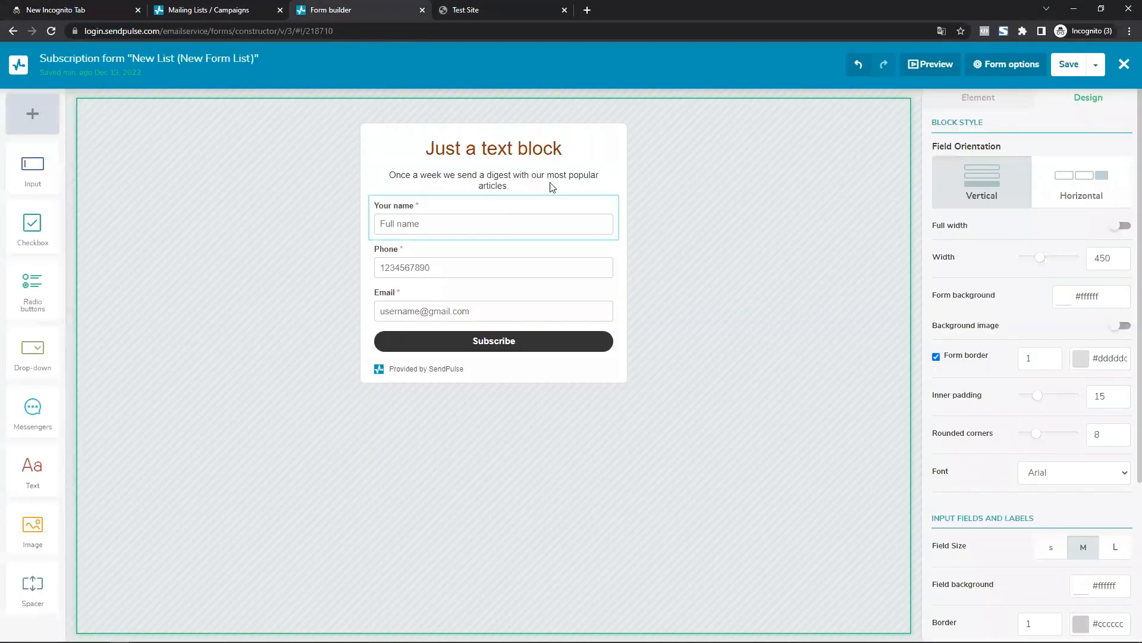
pyautogui.click(582, 351)
pyautogui.click(1070, 261)
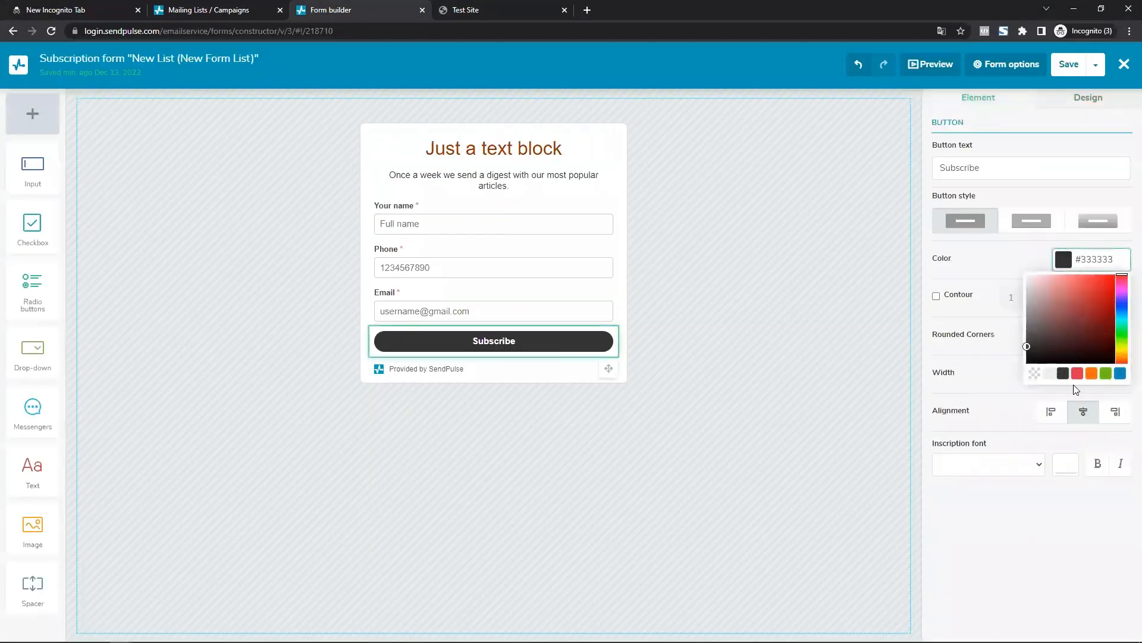
pyautogui.click(1093, 373)
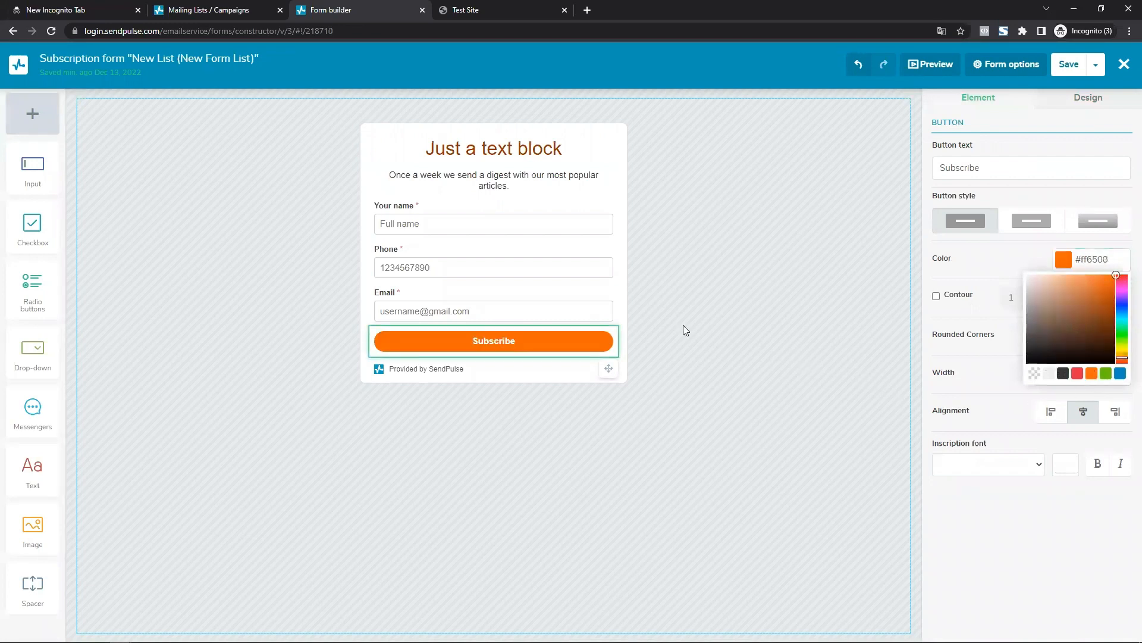
# Step: Change the "Just a text block" text color to bright green and save the form
pyautogui.click(538, 150)
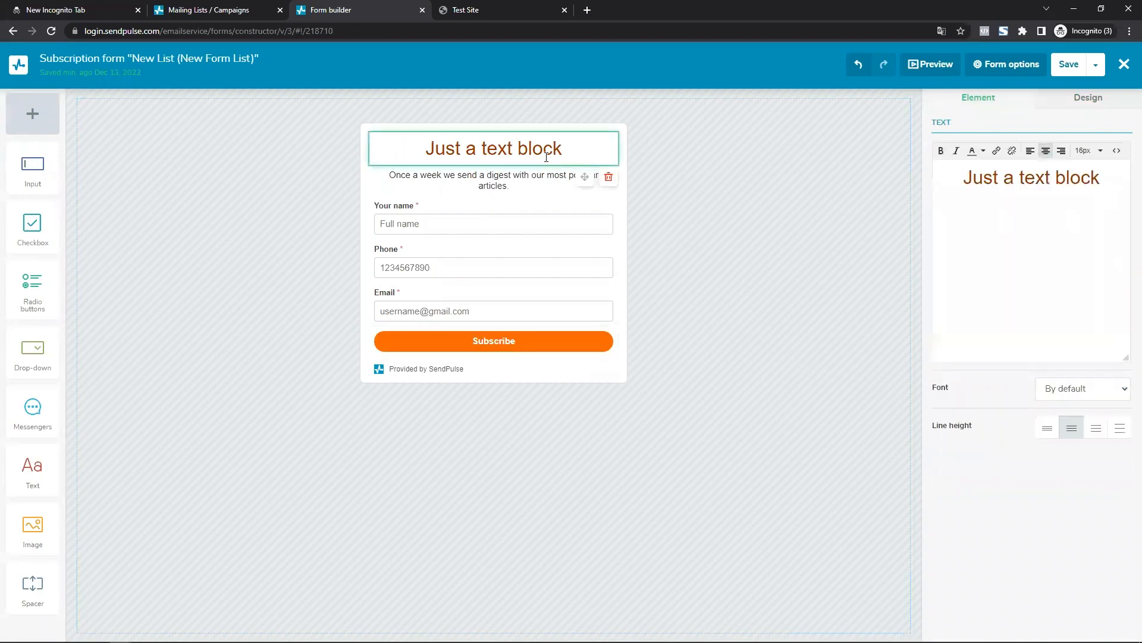
pyautogui.tripleClick(1040, 178)
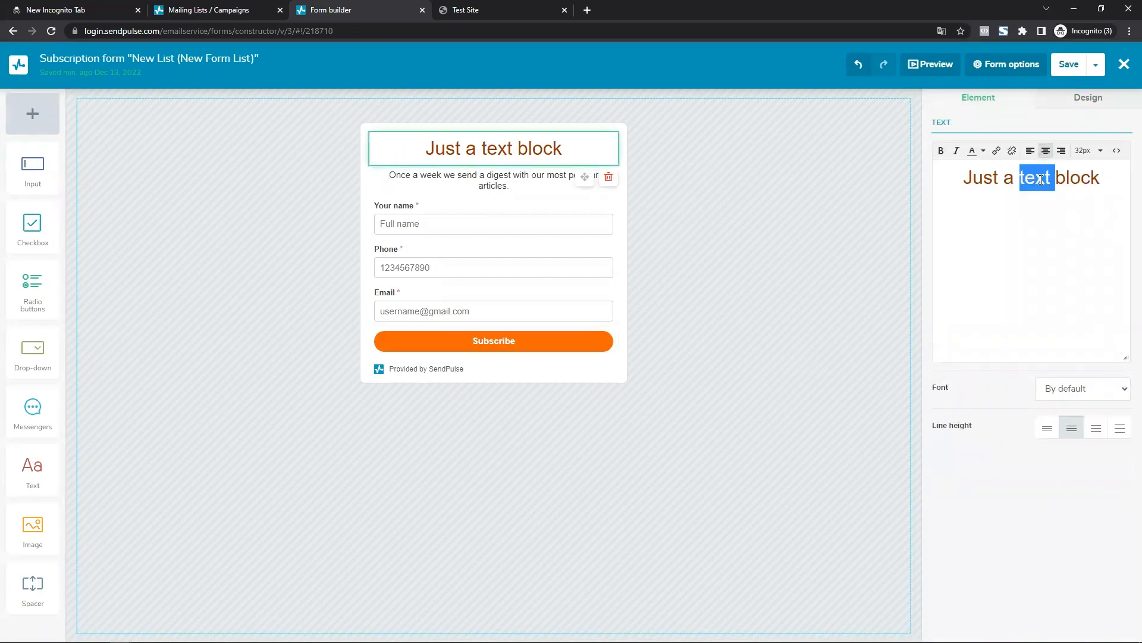
pyautogui.click(983, 153)
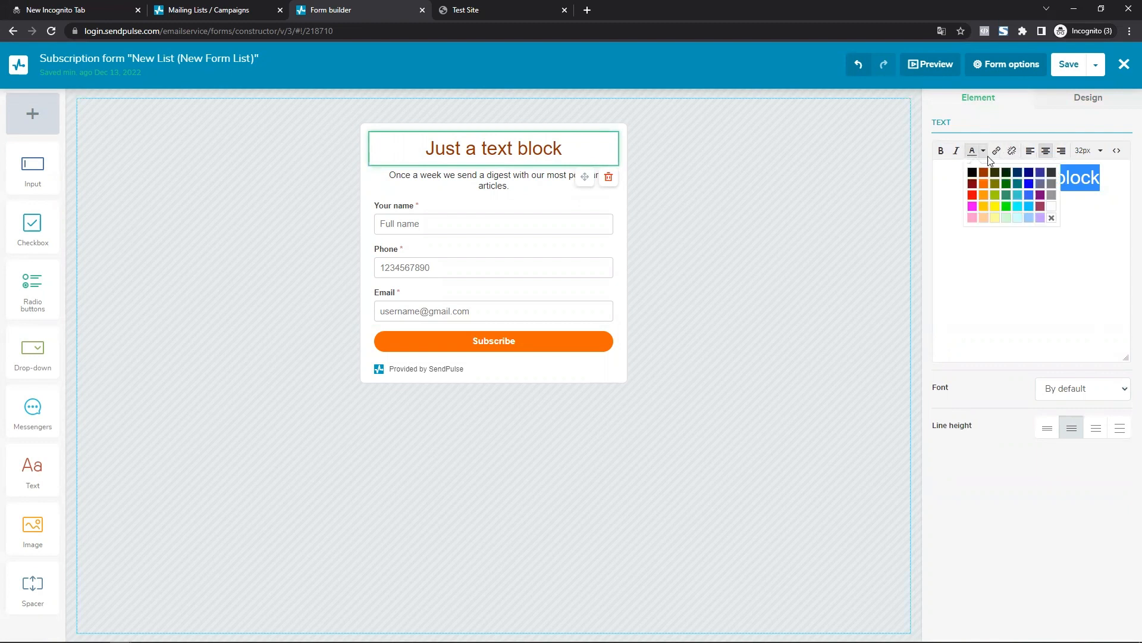
pyautogui.click(1007, 206)
pyautogui.click(857, 267)
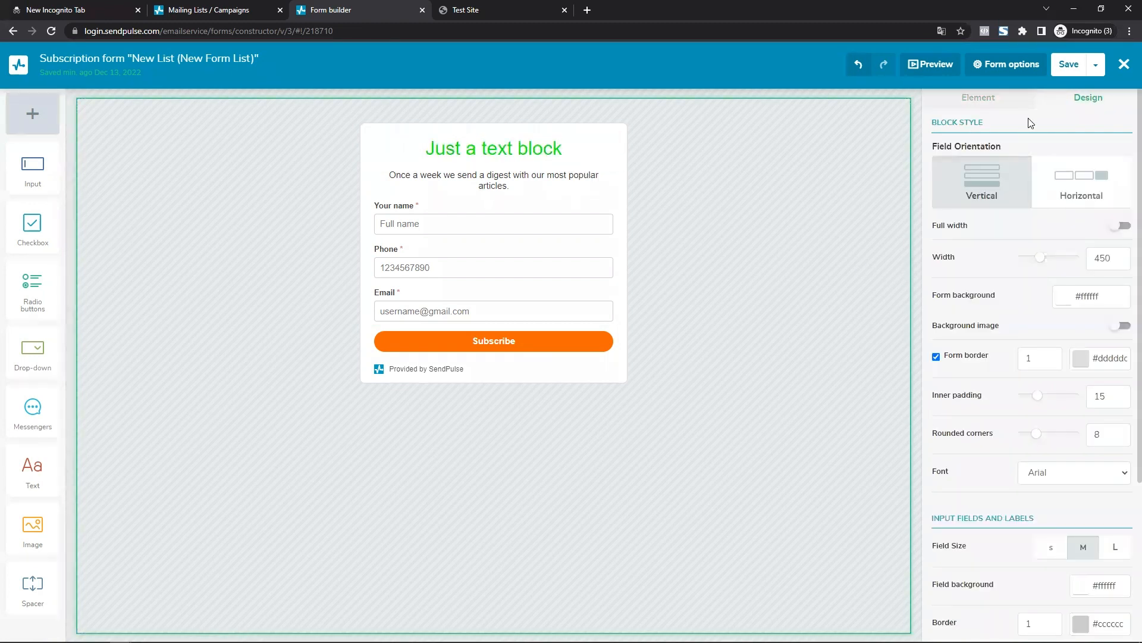
pyautogui.click(1065, 66)
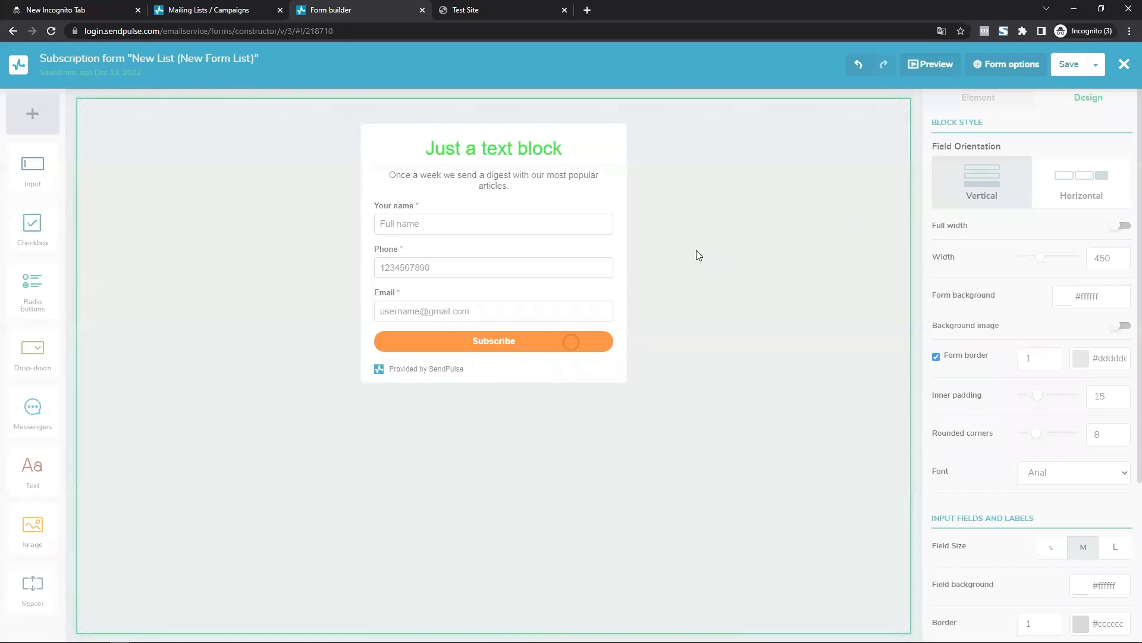
# Step: Reload the Test Site page and check the embedded form's colors and its name, phone and email labels
pyautogui.click(492, 7)
pyautogui.press('F5')
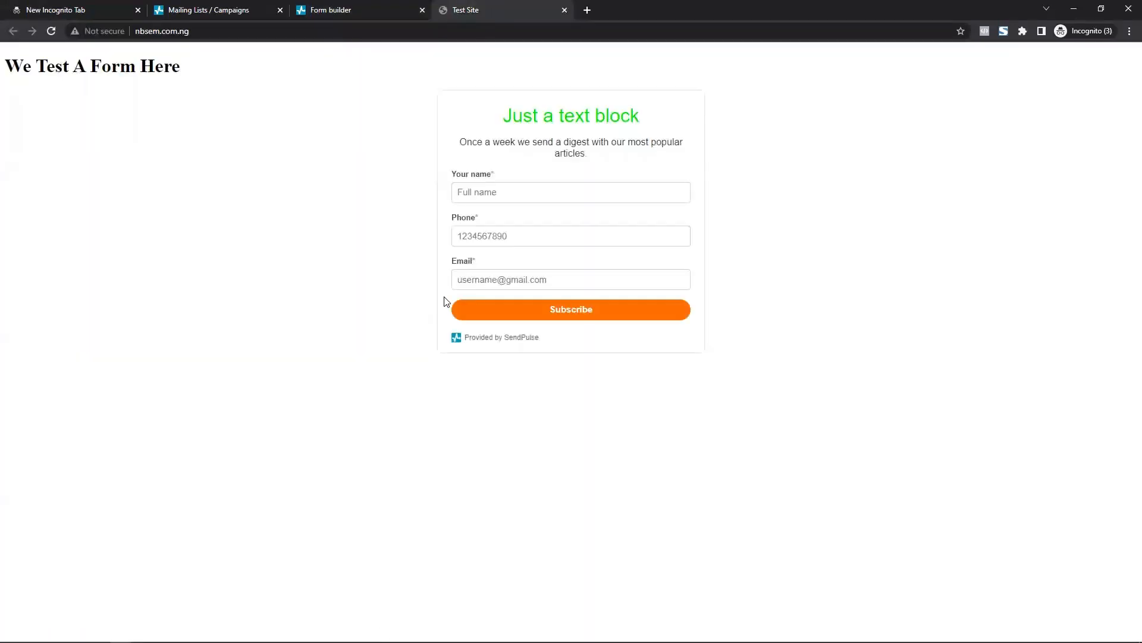
pyautogui.moveTo(426, 90); pyautogui.dragTo(797, 378)
pyautogui.click(871, 371)
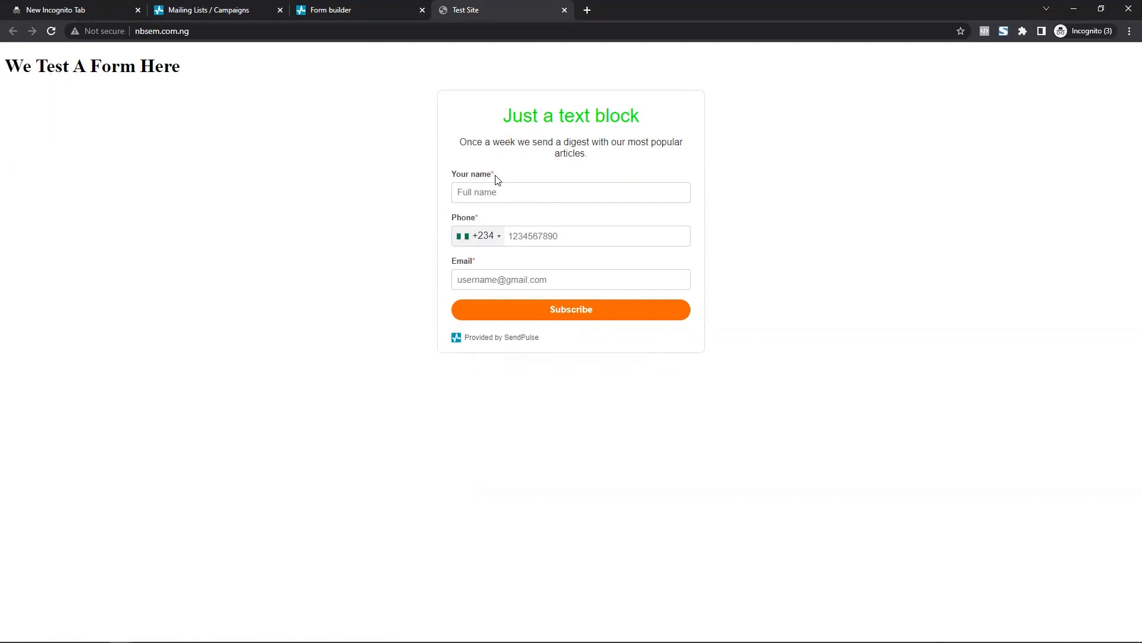
pyautogui.moveTo(498, 178); pyautogui.dragTo(441, 180)
pyautogui.moveTo(483, 219); pyautogui.dragTo(436, 232)
pyautogui.moveTo(481, 263); pyautogui.dragTo(436, 266)
# Step: Return to the form builder, view the weekly digest text and name field elements, and bring back the form's design settings
pyautogui.click(320, 8)
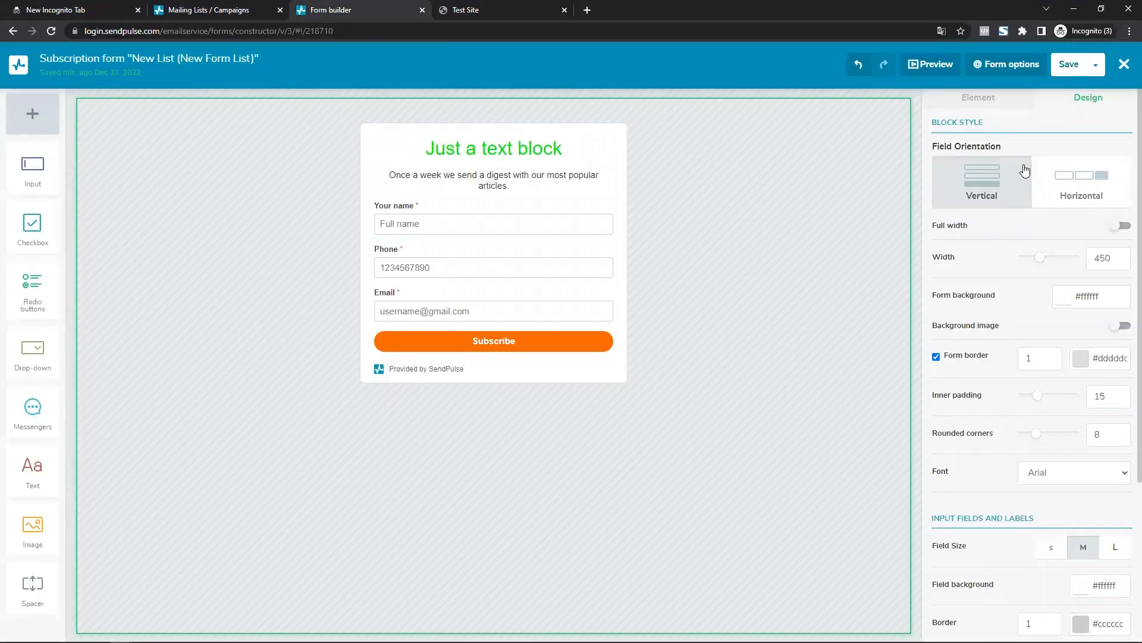
pyautogui.doubleClick(792, 238)
pyautogui.click(538, 174)
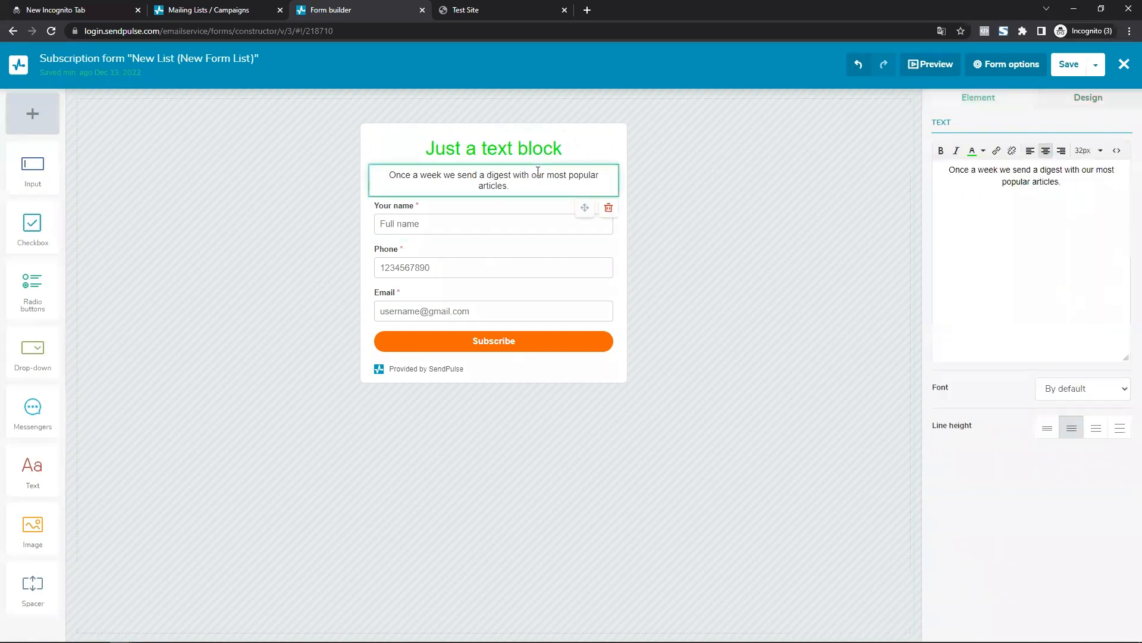
pyautogui.click(512, 232)
pyautogui.click(751, 287)
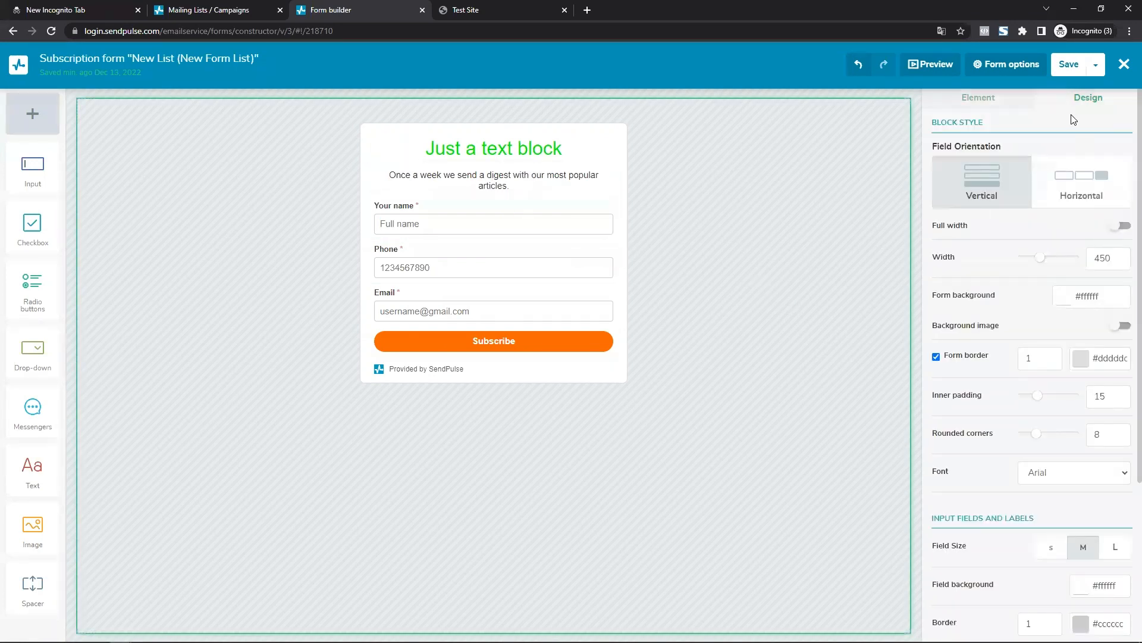
# Step: Try the form's full-width option and turn it off again
pyautogui.click(1121, 228)
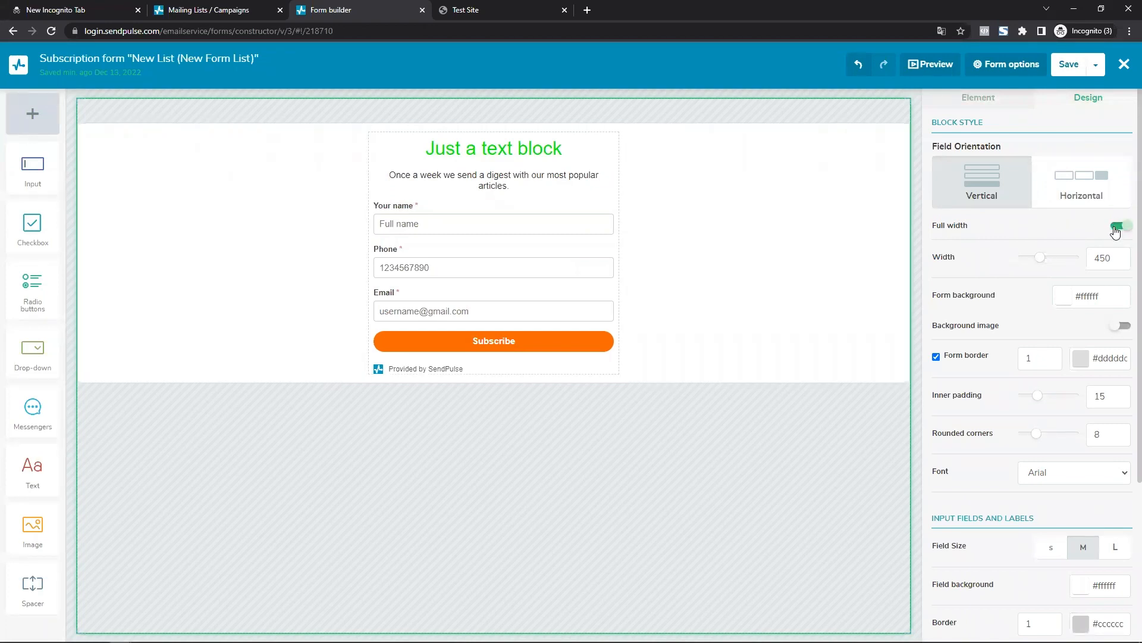
pyautogui.click(1116, 231)
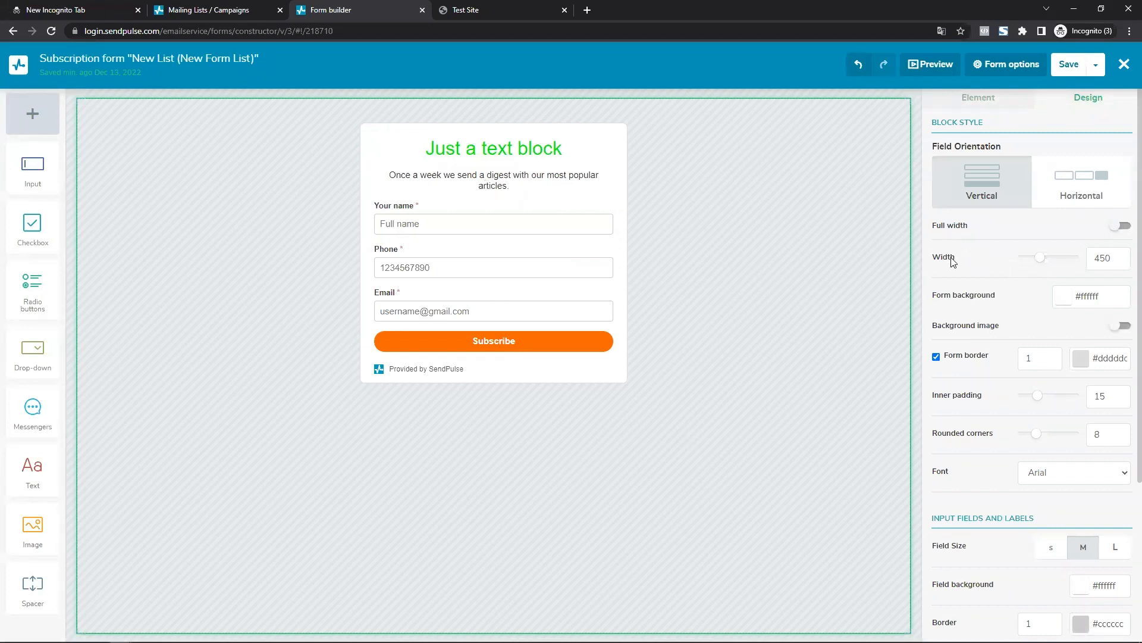
# Step: Widen the form to 780 in its block style
pyautogui.moveTo(1040, 258); pyautogui.dragTo(1062, 260)
# Step: Try transparent-swatch, brown and light grey form backgrounds and return the background to white
pyautogui.click(1089, 299)
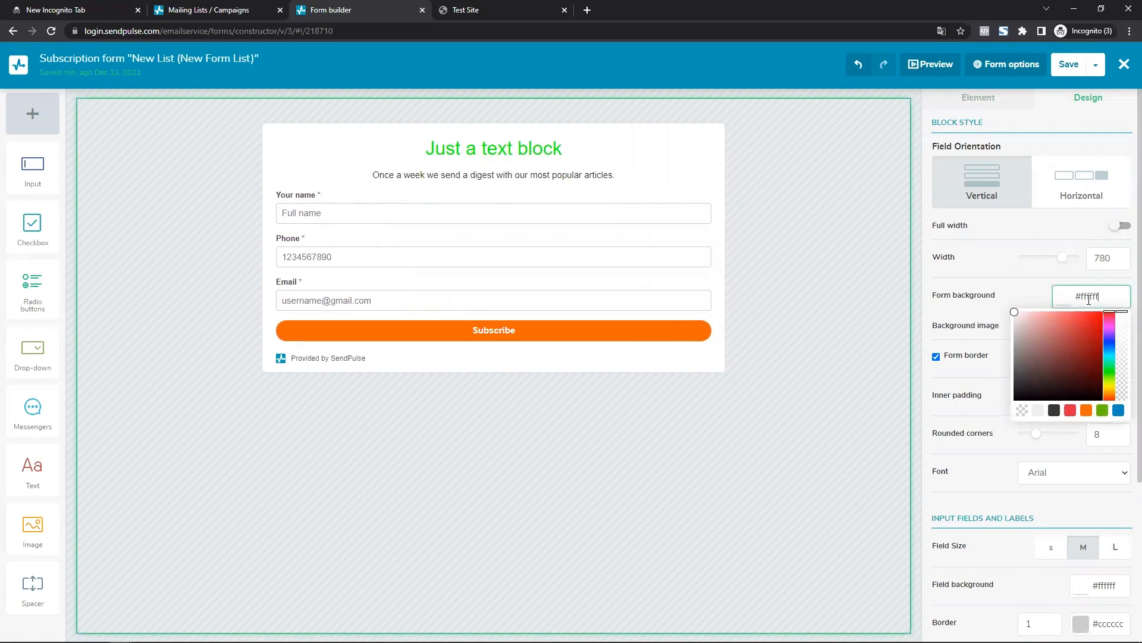
pyautogui.click(1022, 411)
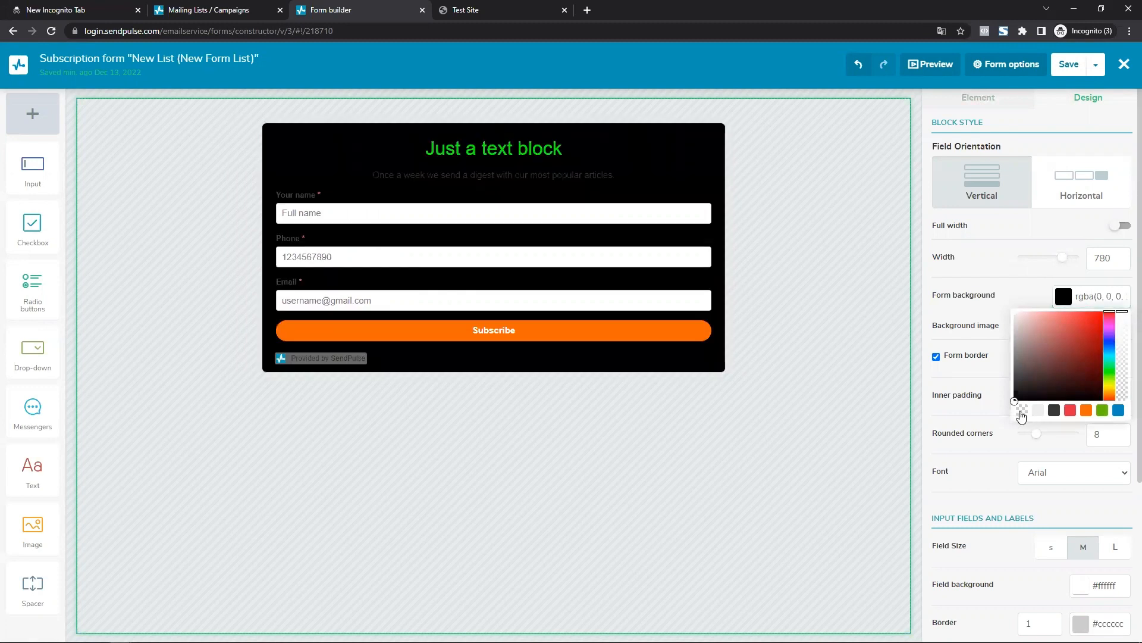
pyautogui.click(1038, 366)
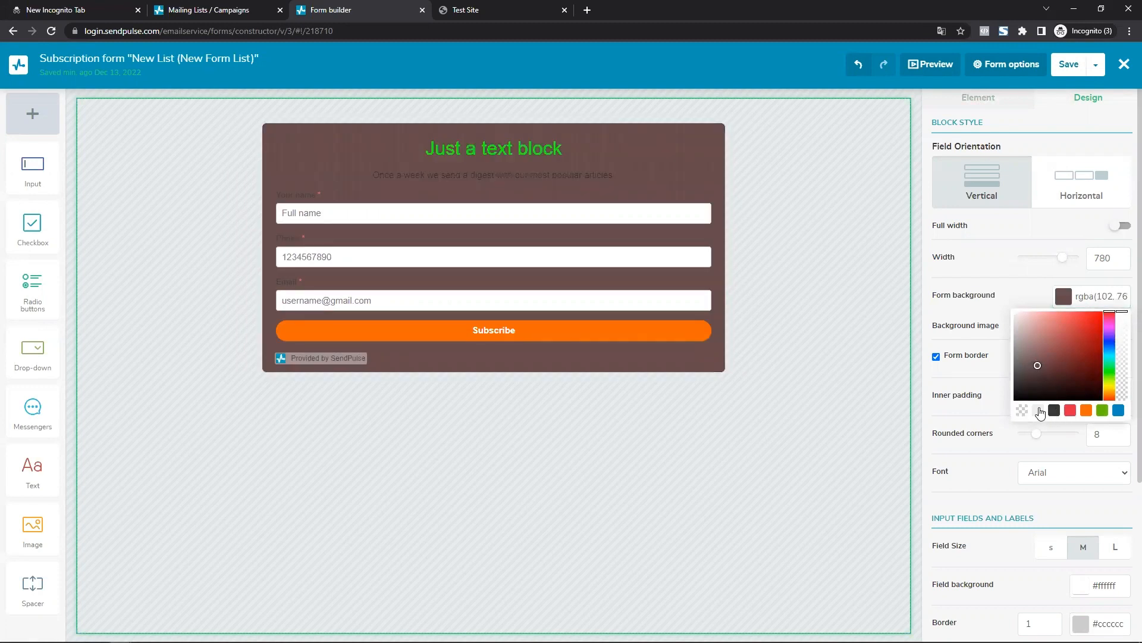
pyautogui.click(1038, 410)
pyautogui.click(1014, 312)
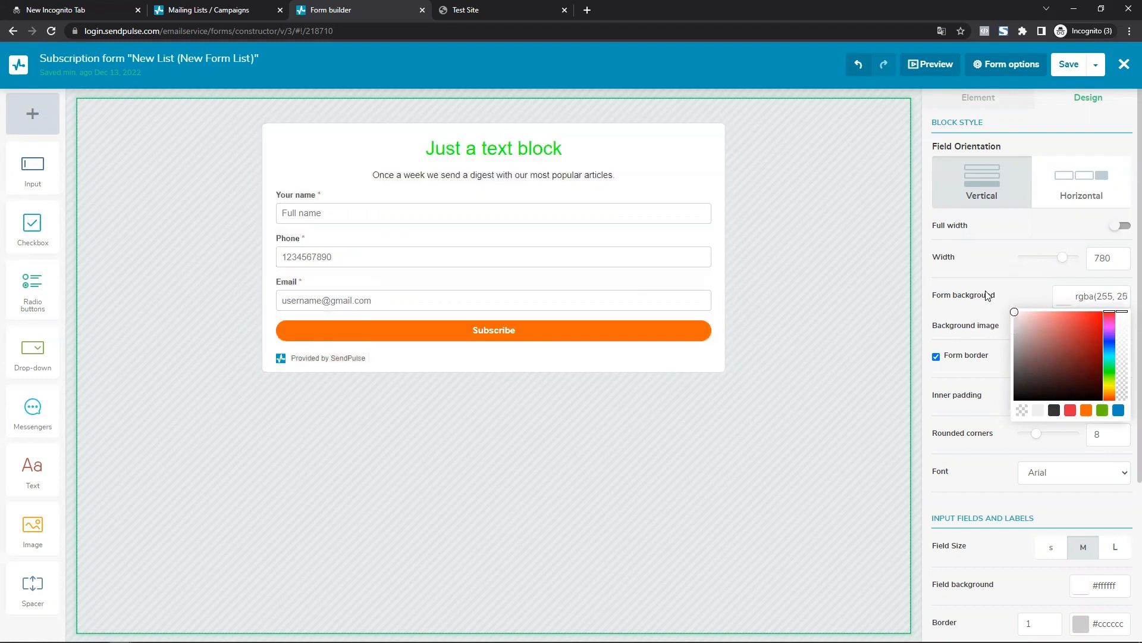
pyautogui.click(849, 332)
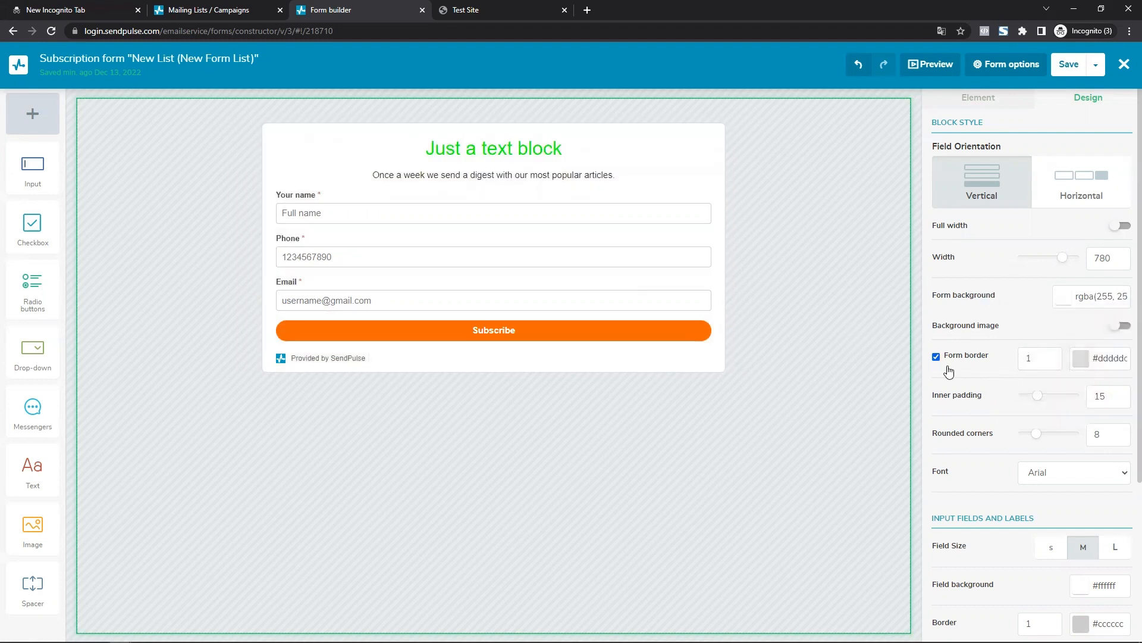
# Step: Set the input field size to L and the labels position to "To the left of the field", and save the form
pyautogui.scroll(-4, 982, 340)
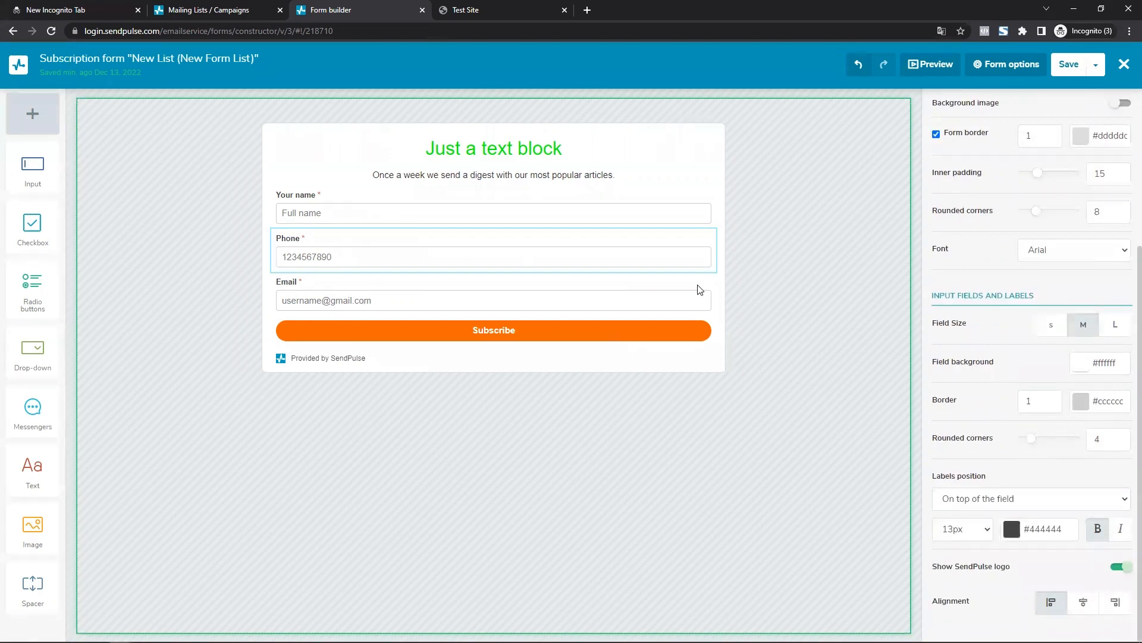
pyautogui.click(1116, 329)
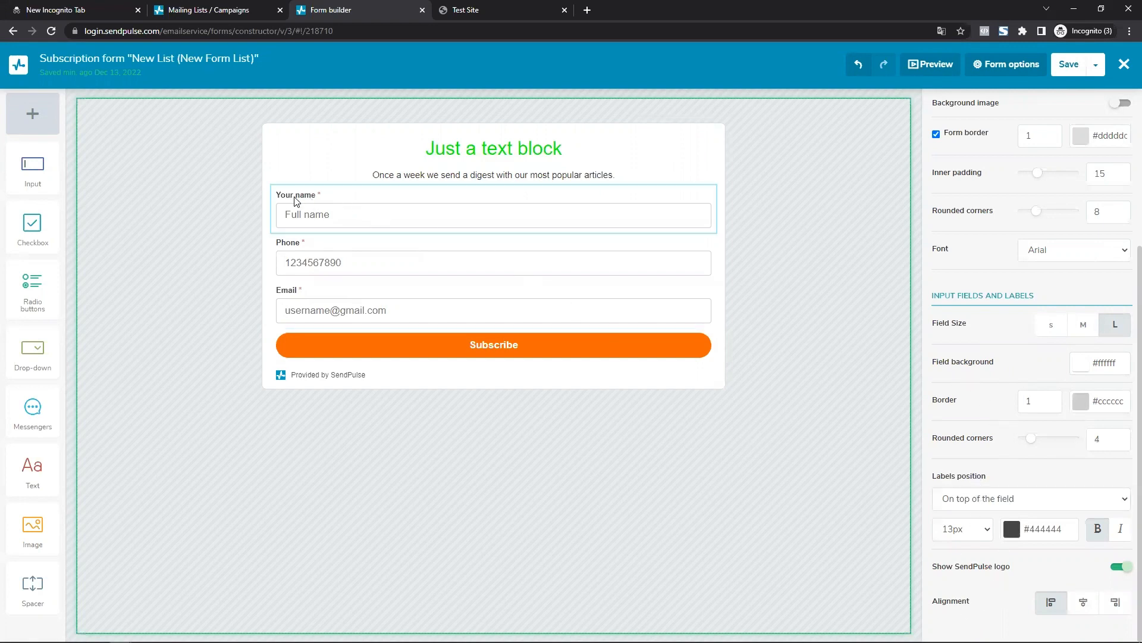
pyautogui.click(1015, 502)
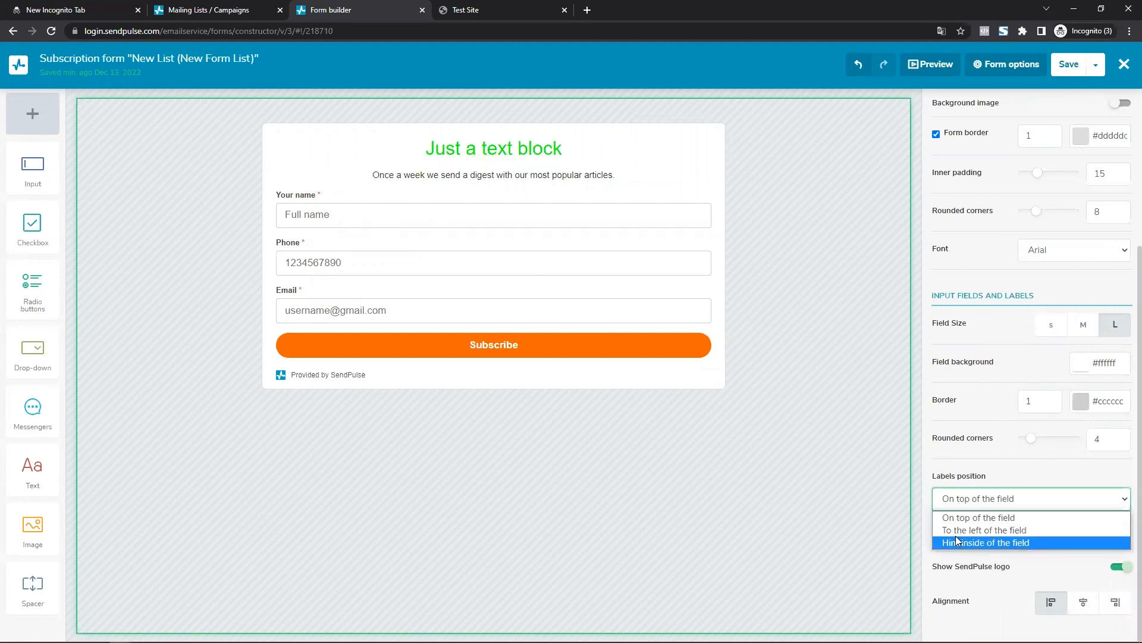
pyautogui.click(999, 531)
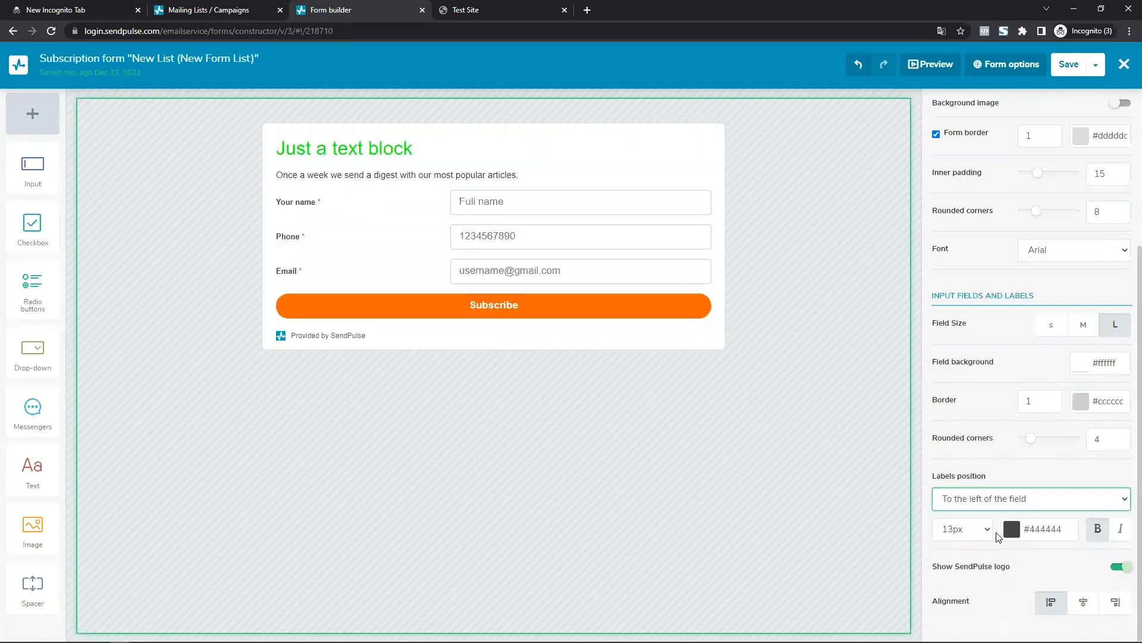
pyautogui.click(1070, 66)
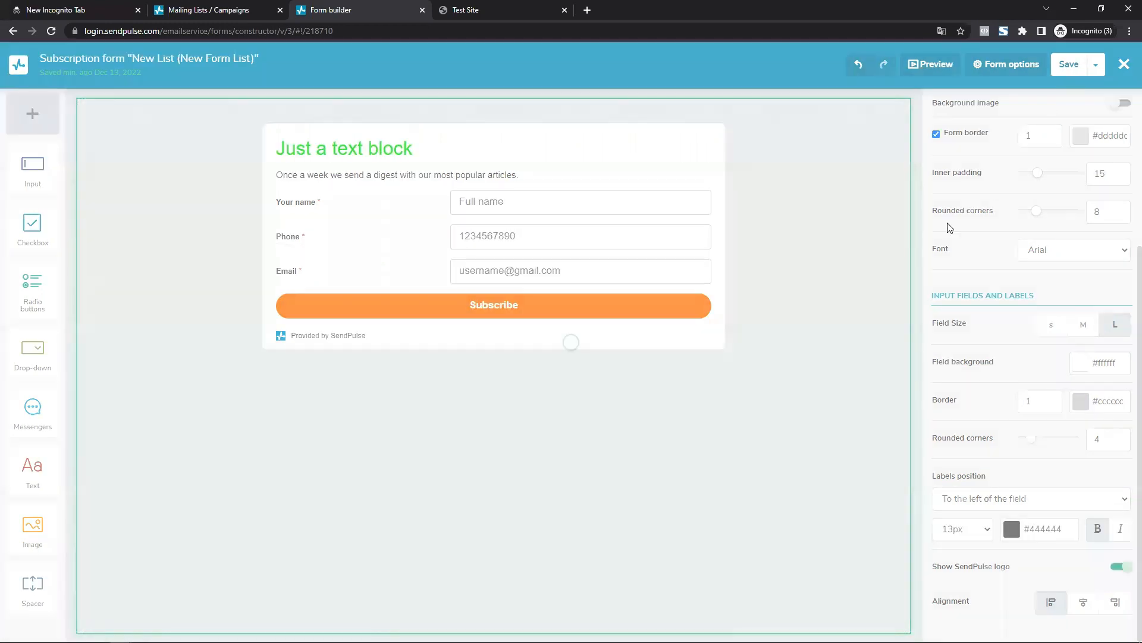
# Step: Switch to the Test Site page and reload it to check the embedded form's field size and label placement
pyautogui.click(494, 8)
pyautogui.press('F5')
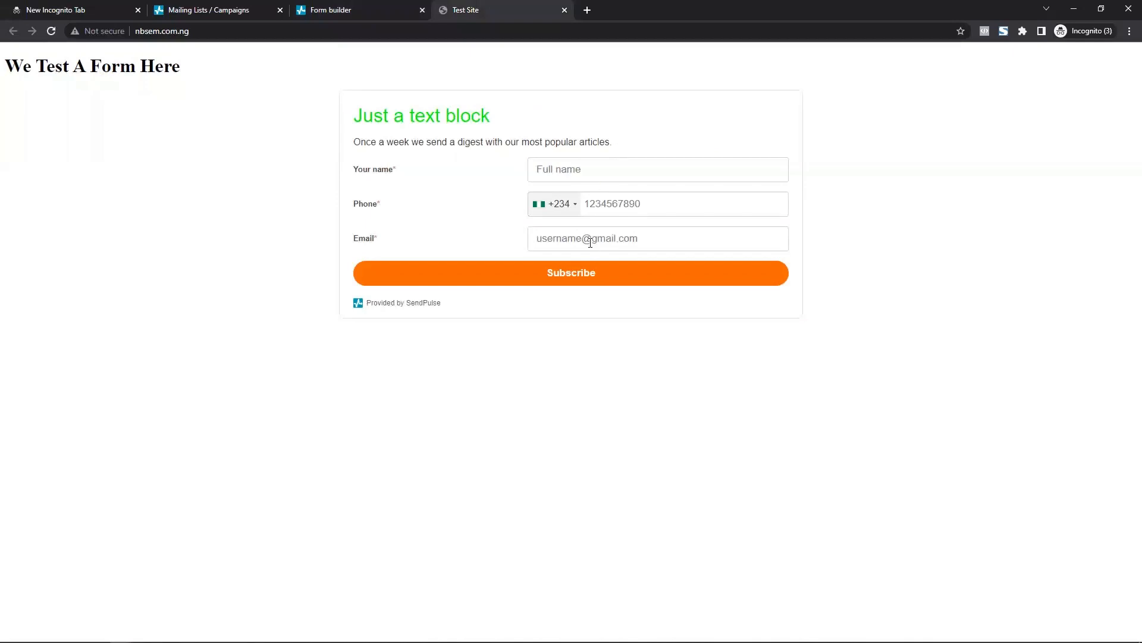
# Step: Return to the form builder, set the labels position to "Hint inside of the field", and save the form
pyautogui.click(381, 5)
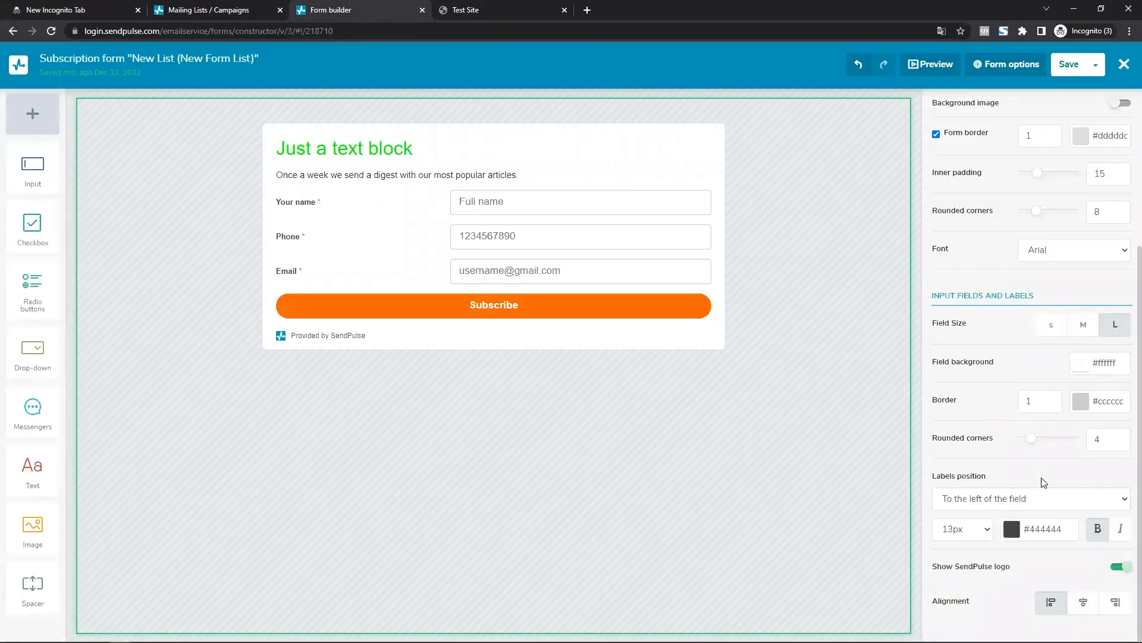
pyautogui.click(1025, 503)
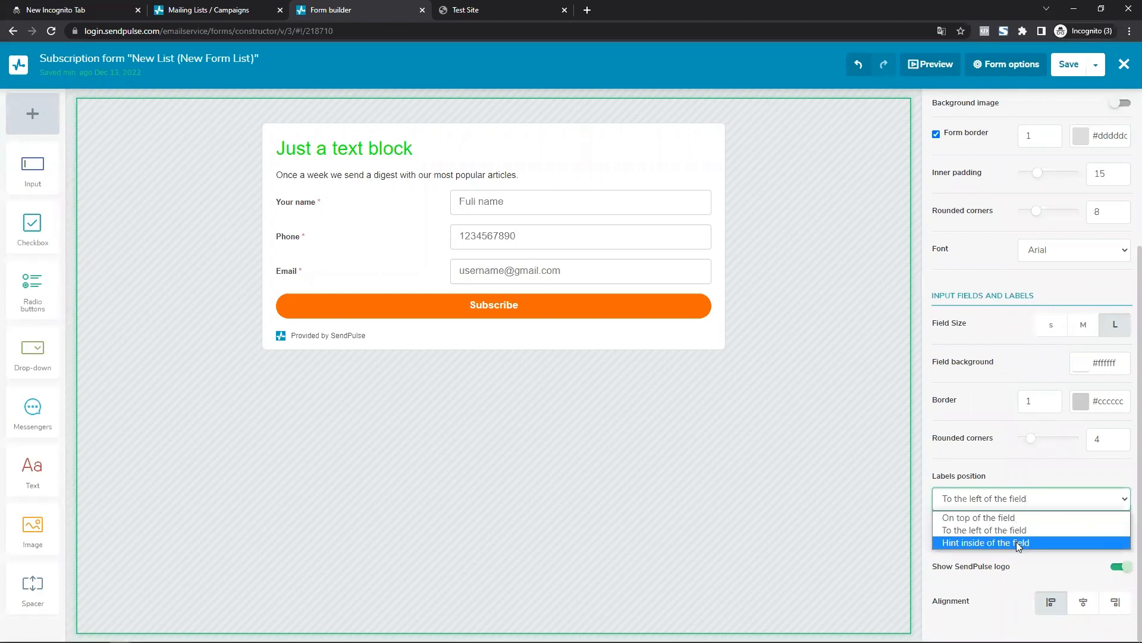
pyautogui.click(1016, 541)
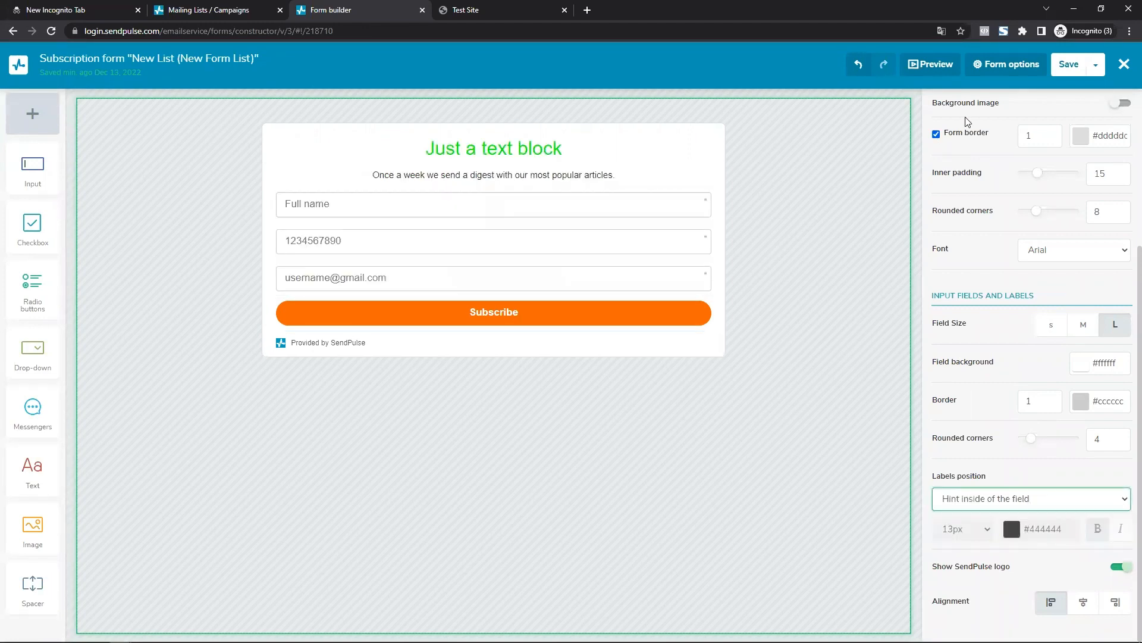
pyautogui.click(1062, 66)
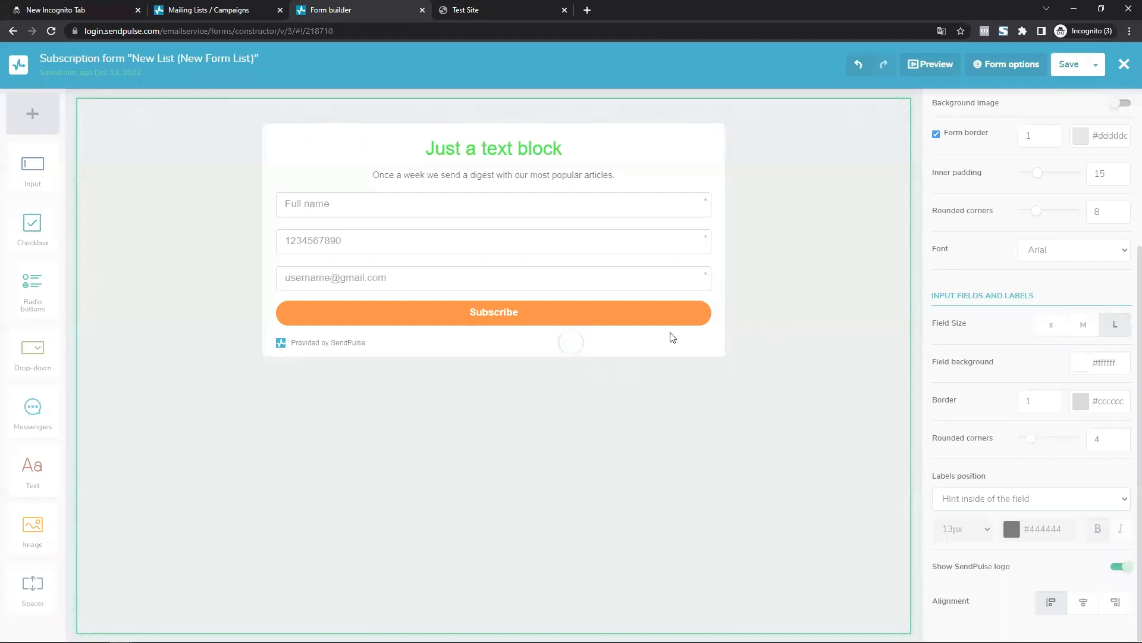
# Step: Reload the Test Site page and examine the hints inside the name, phone and email fields
pyautogui.click(501, 10)
pyautogui.press('F5')
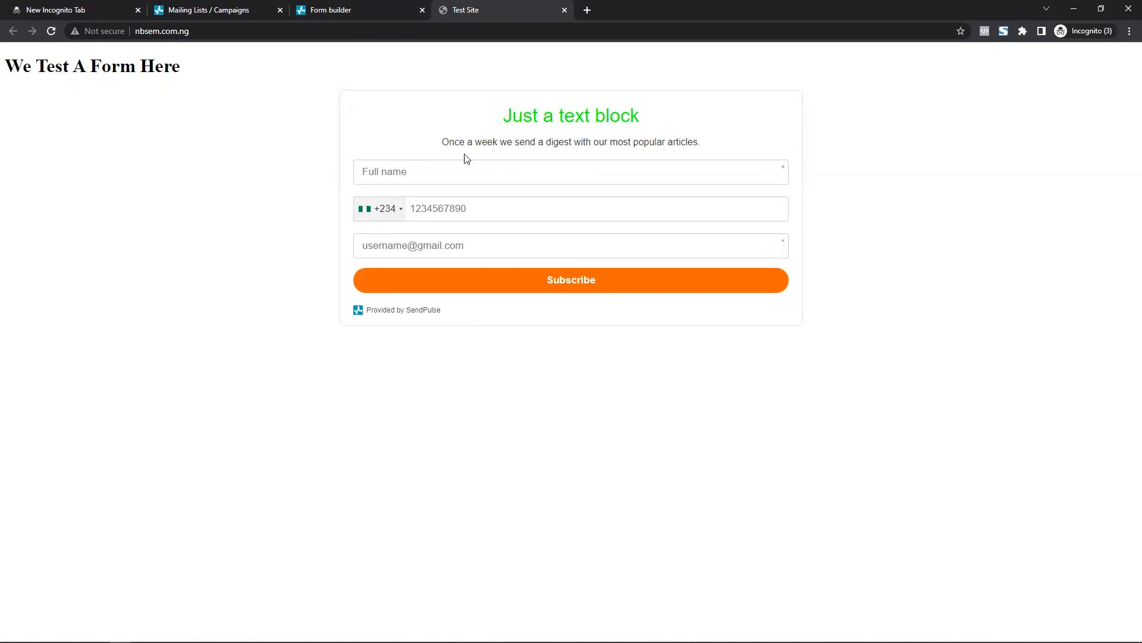
pyautogui.click(400, 173)
pyautogui.click(316, 156)
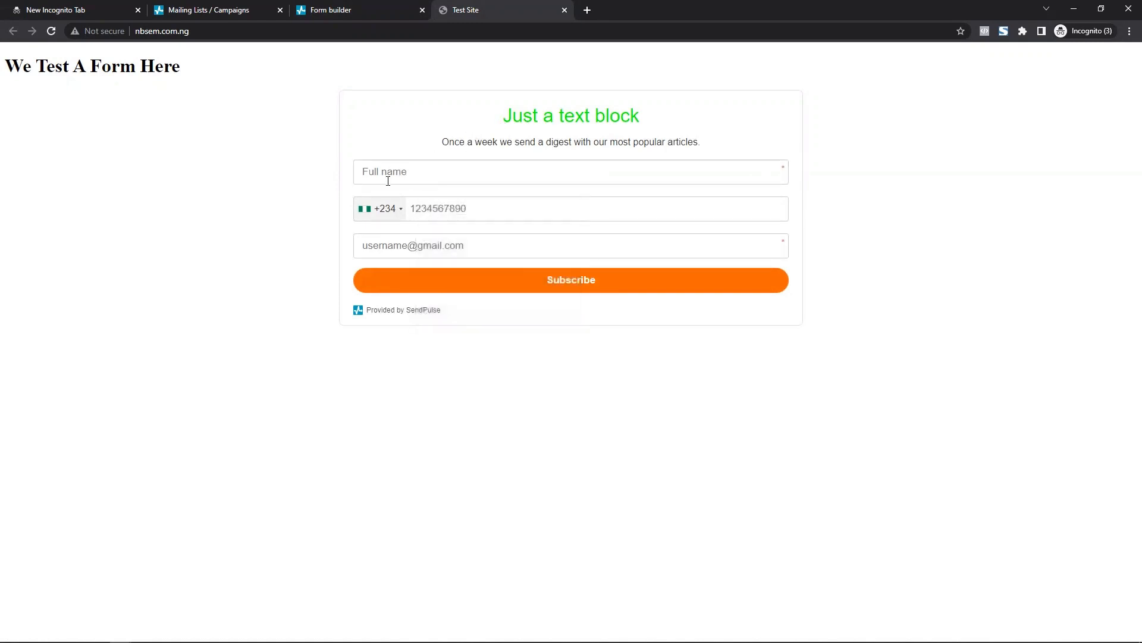
pyautogui.click(764, 214)
pyautogui.click(706, 250)
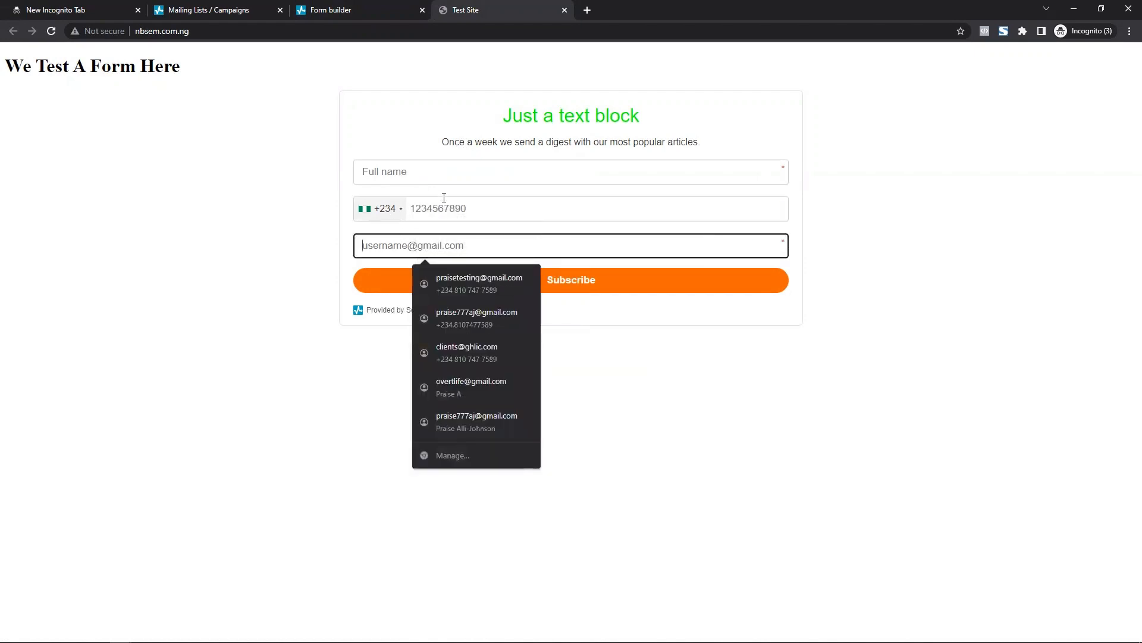
pyautogui.click(419, 177)
pyautogui.click(381, 260)
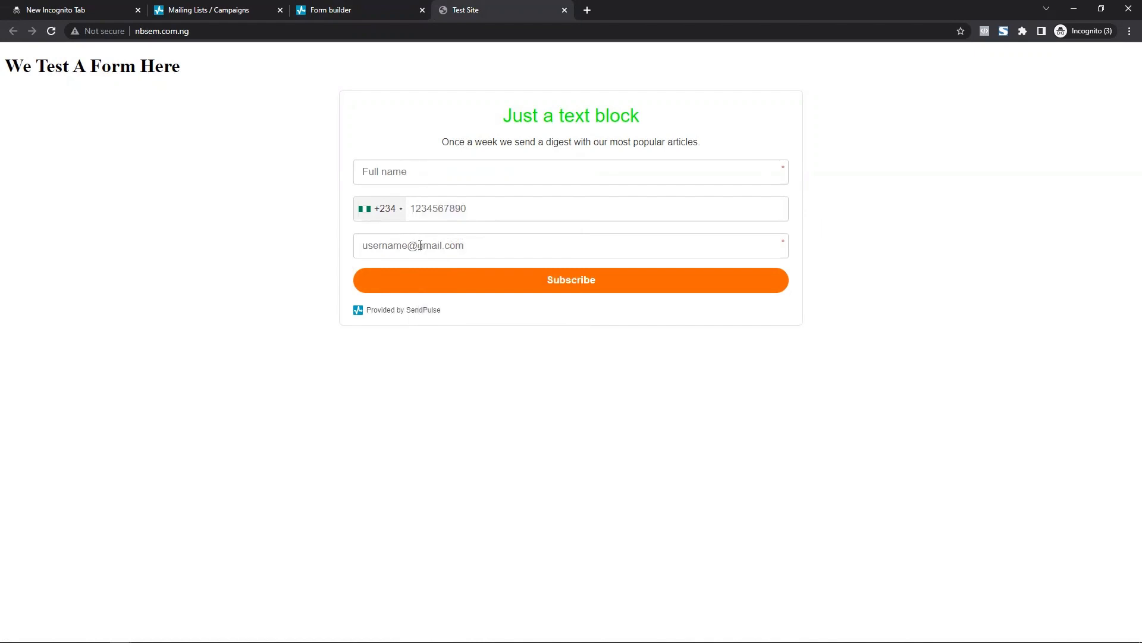
# Step: Back in the form builder, change the name field's placeholder text to "Enter your full name"
pyautogui.click(348, 9)
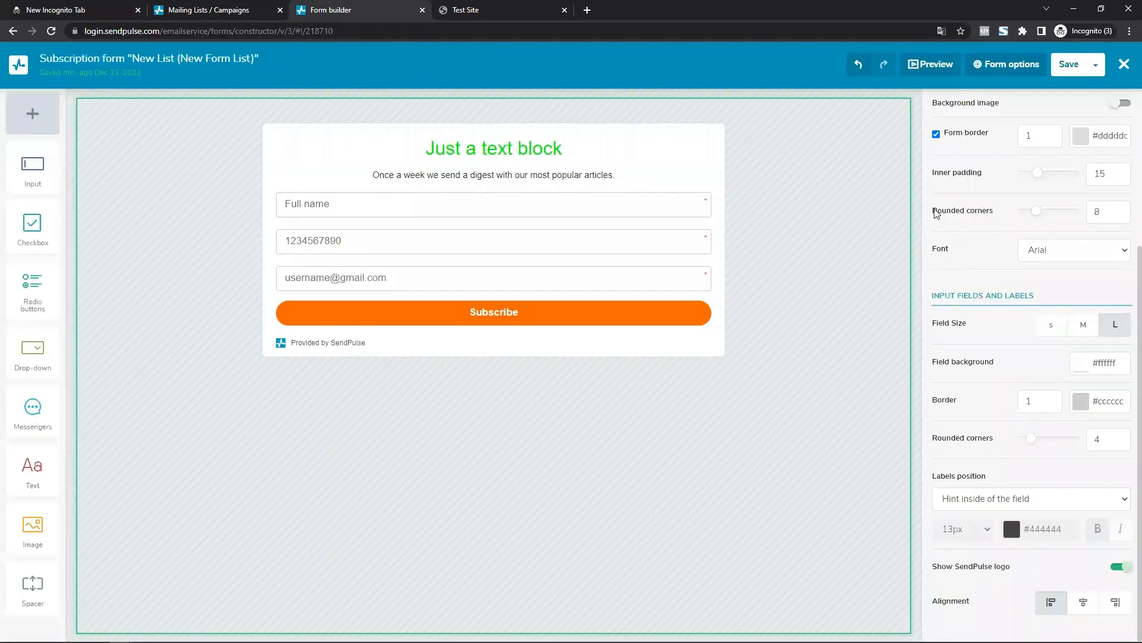
pyautogui.click(467, 204)
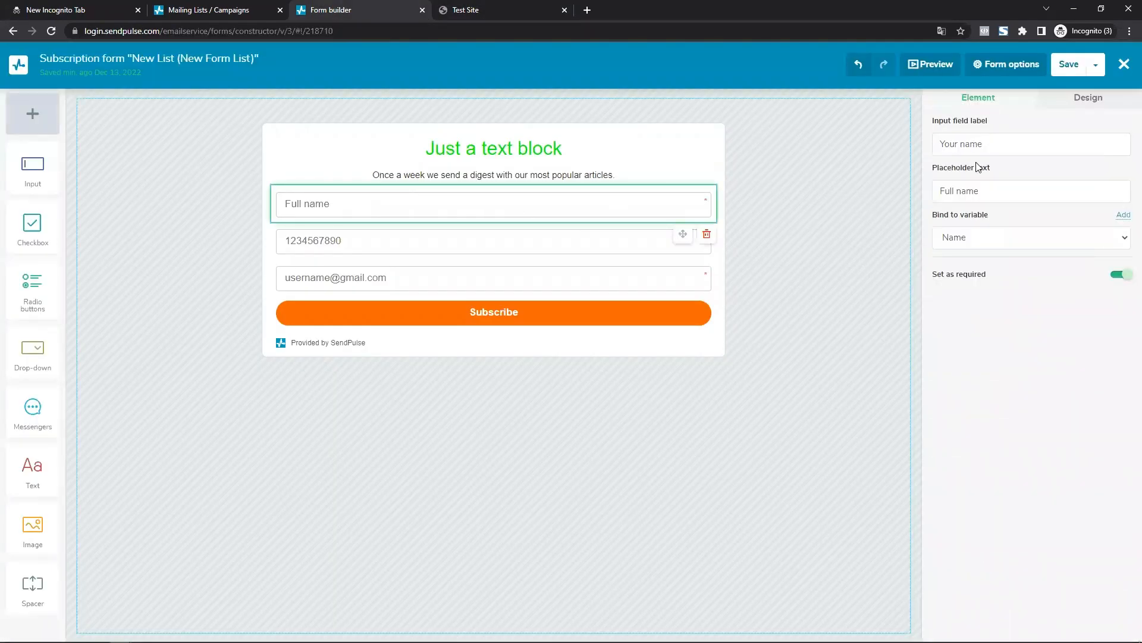
pyautogui.tripleClick(984, 191)
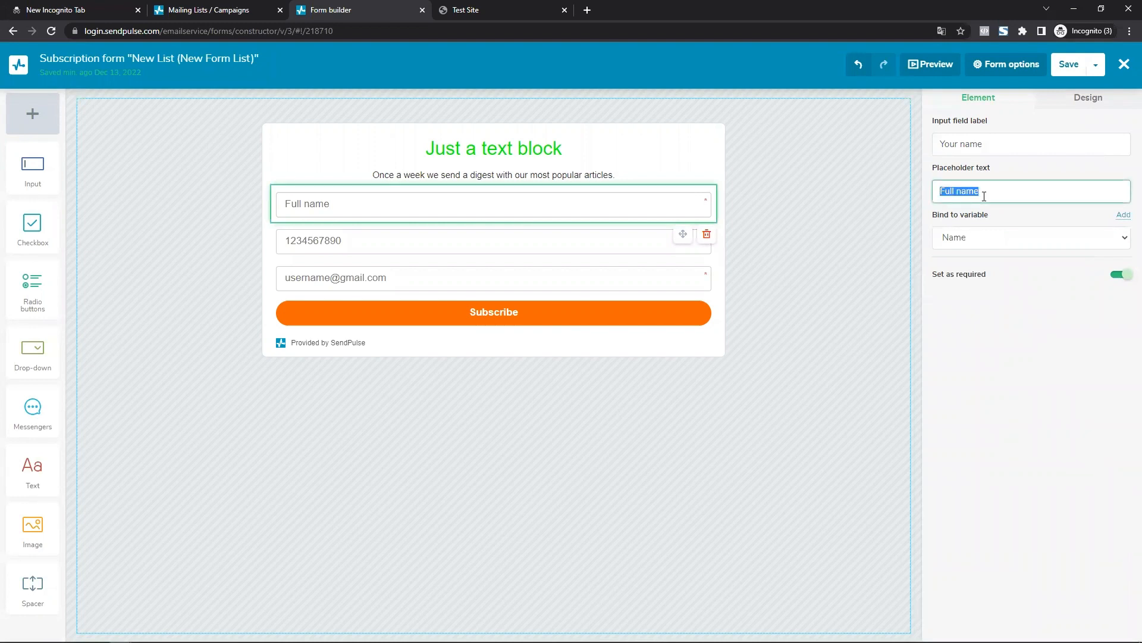
pyautogui.write('Enter your full name')
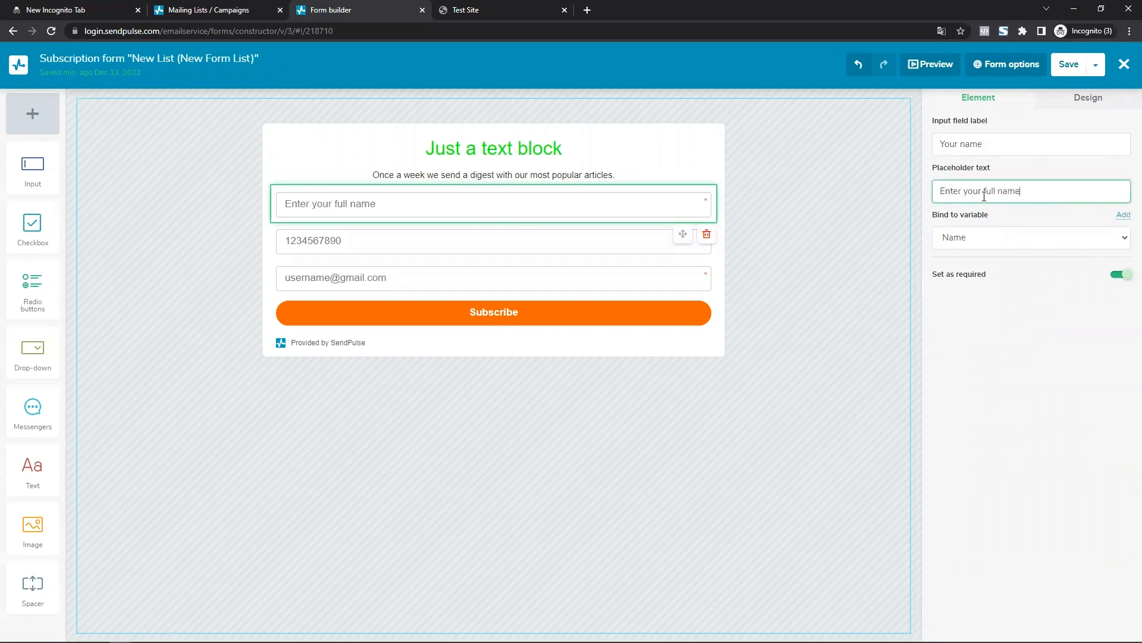
pyautogui.click(806, 336)
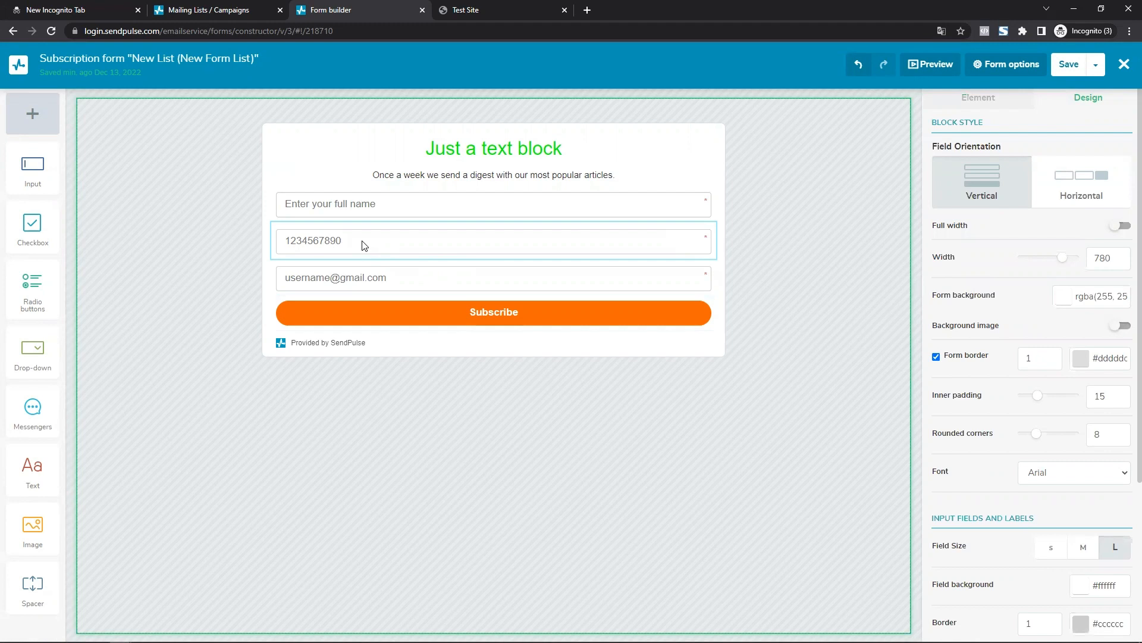
# Step: Compare the phone and email field placeholders on the Test Site page with those in the form builder
pyautogui.click(491, 9)
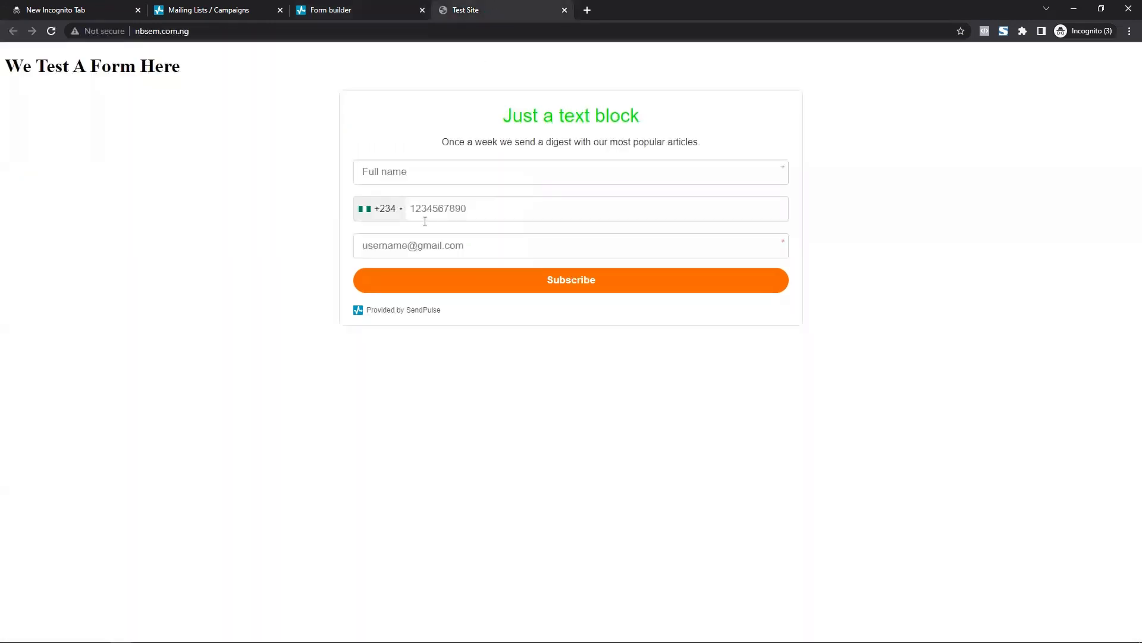
pyautogui.click(359, 13)
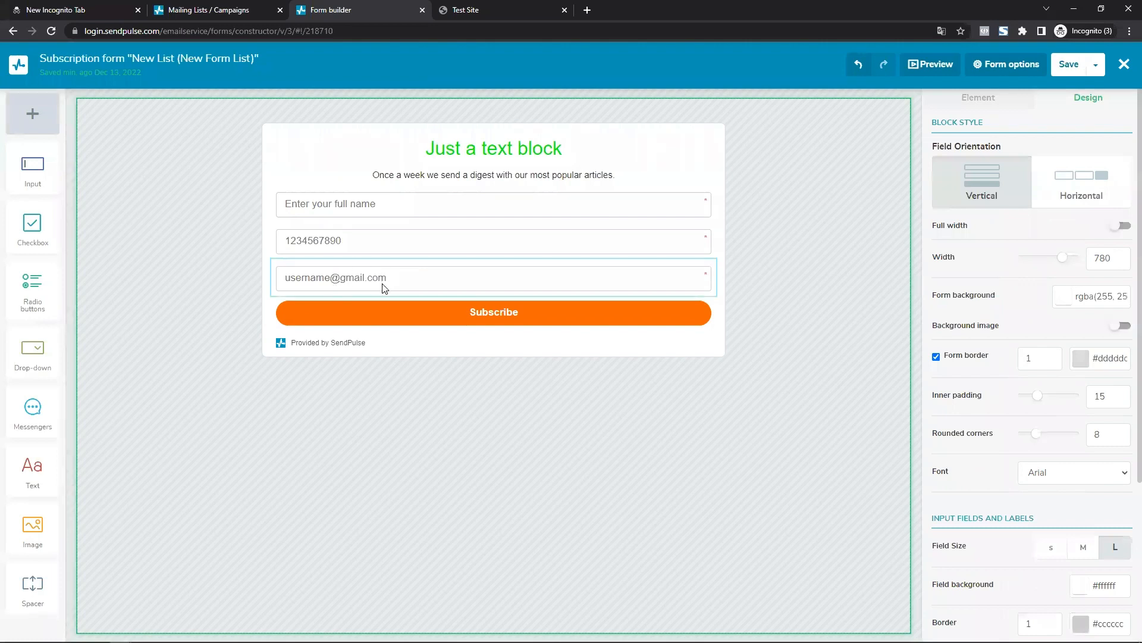
pyautogui.click(491, 7)
pyautogui.click(414, 246)
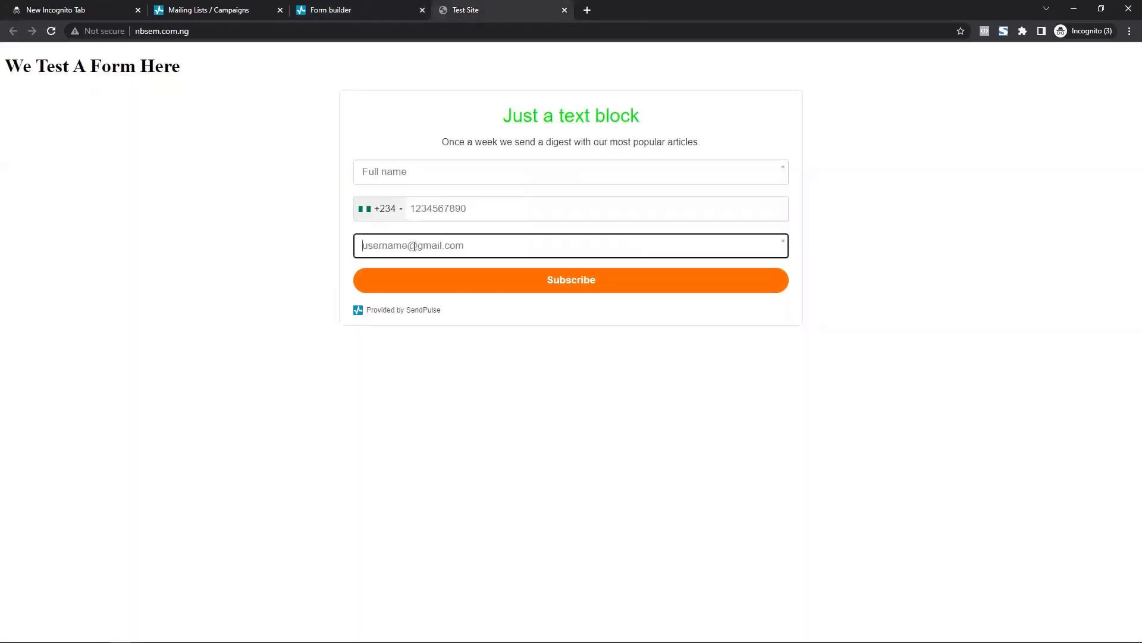
pyautogui.click(595, 337)
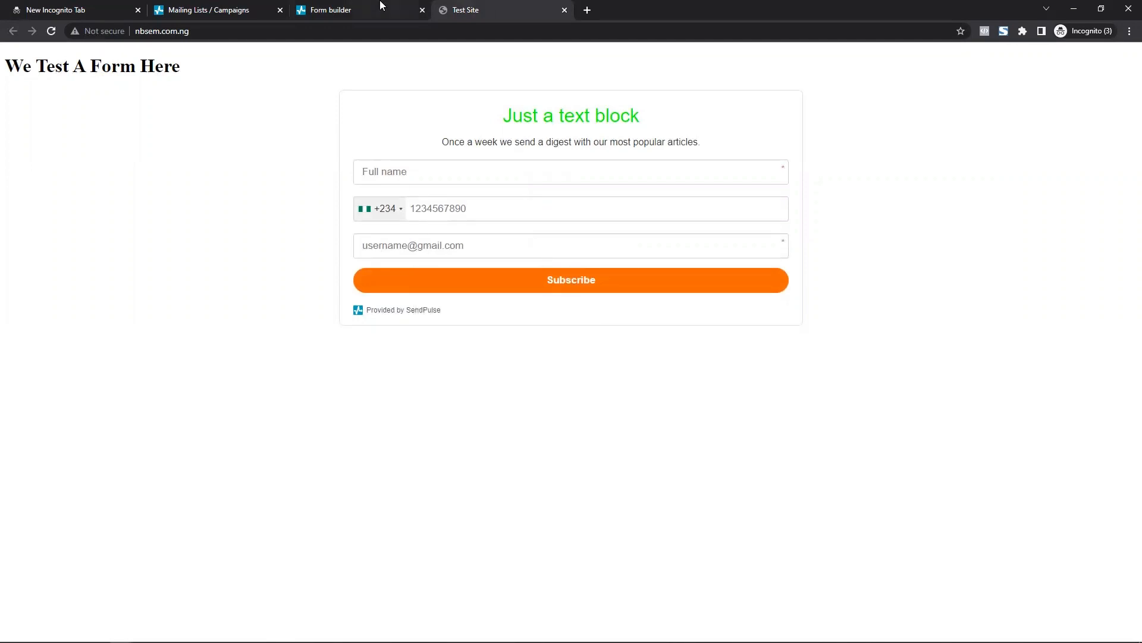
# Step: Save the form in the form builder and reload the Test Site page to check the name field's placeholder
pyautogui.click(381, 6)
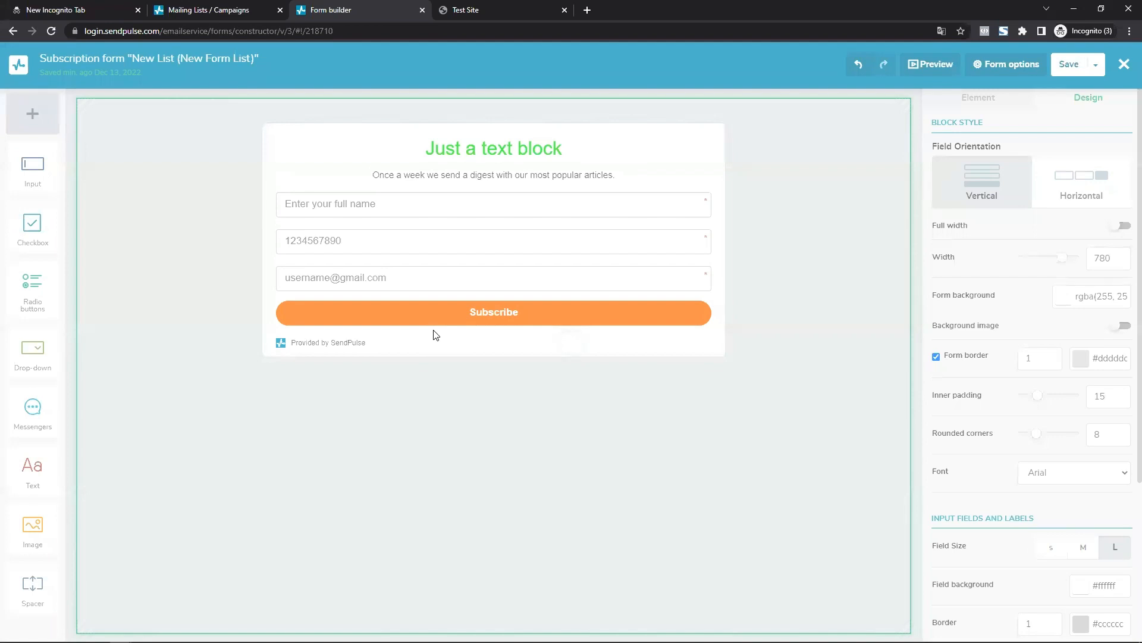
pyautogui.click(464, 10)
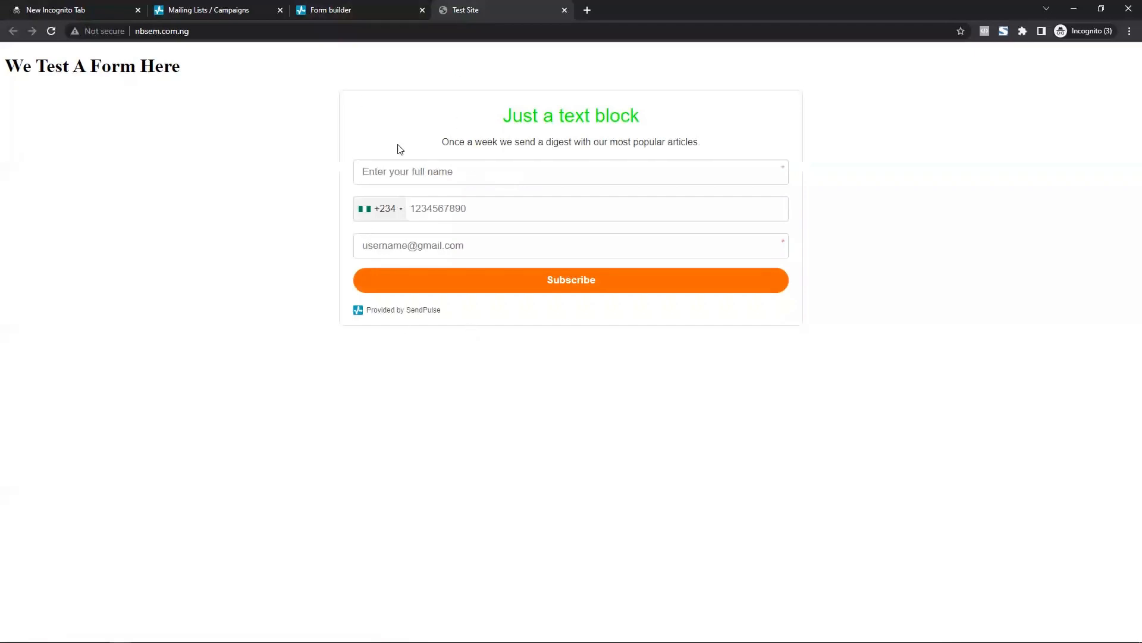
# Step: Open the form options in the form builder and review the opt-in, form data and type, and action after subscription settings
pyautogui.click(363, 7)
pyautogui.click(225, 8)
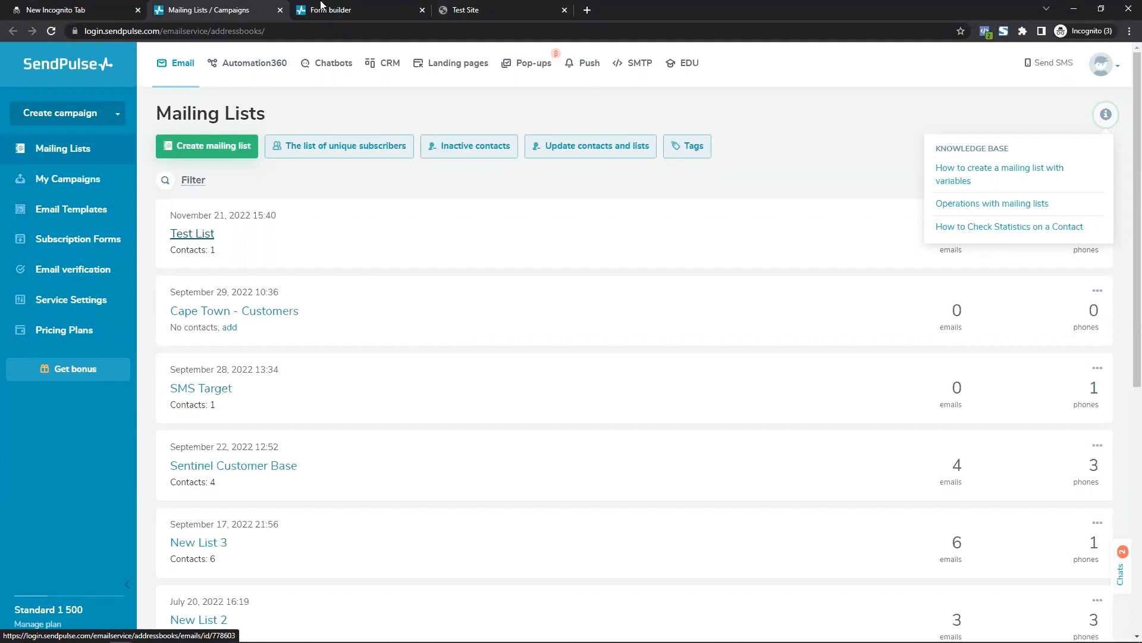
pyautogui.click(320, 5)
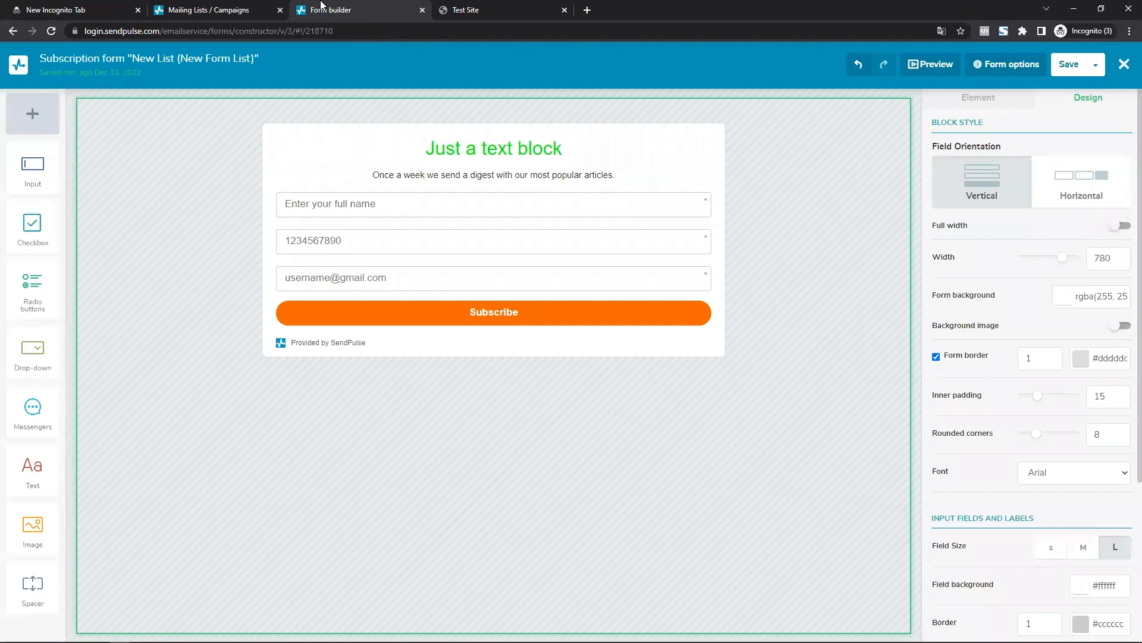
pyautogui.click(980, 64)
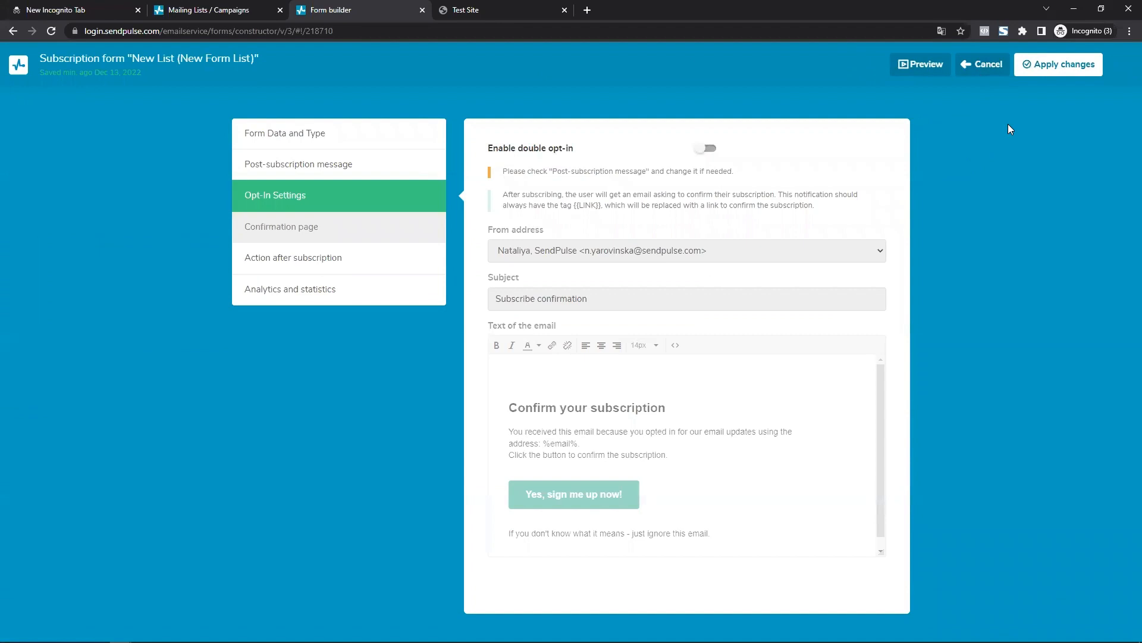
pyautogui.click(292, 147)
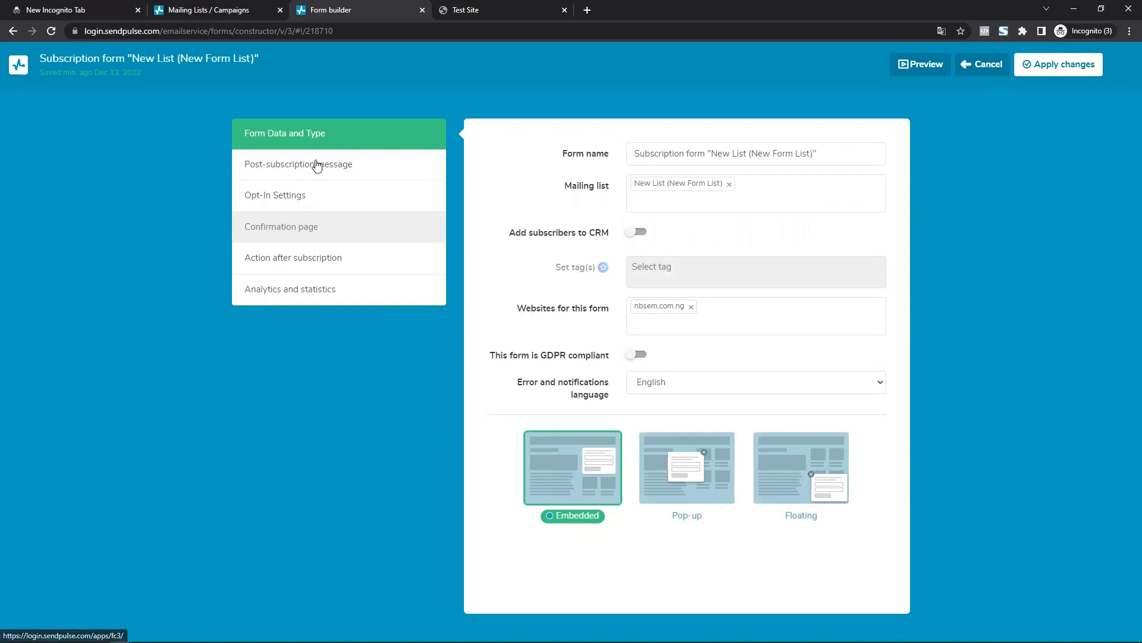
pyautogui.click(316, 263)
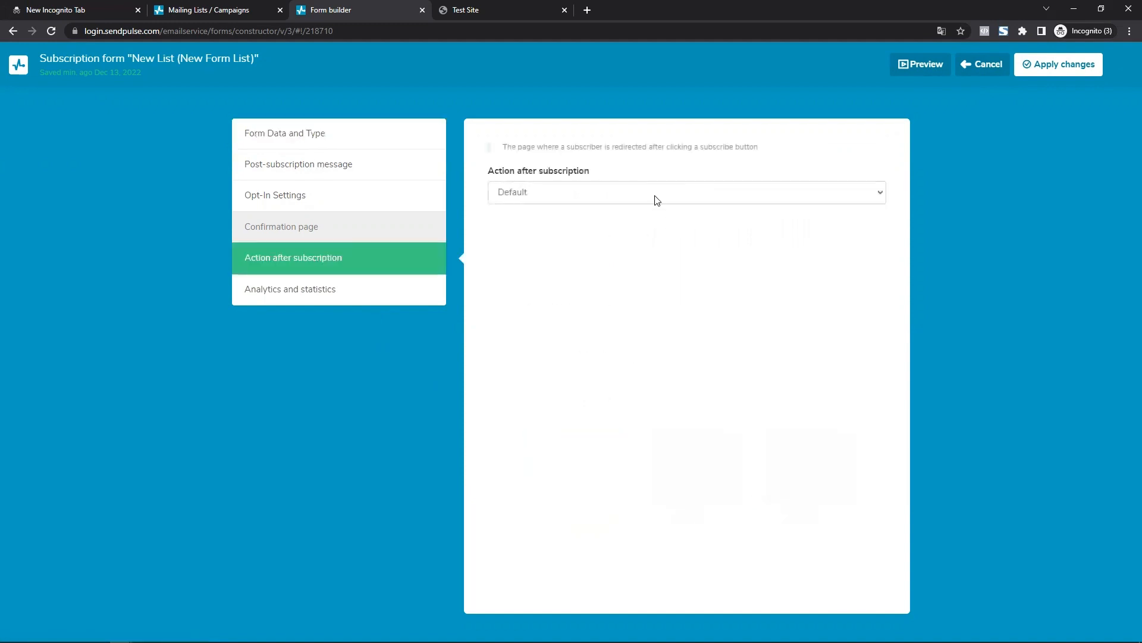
# Step: Try the "Redirect to my own thank you page" action after subscription, set it back to Default and apply the form option changes
pyautogui.click(590, 198)
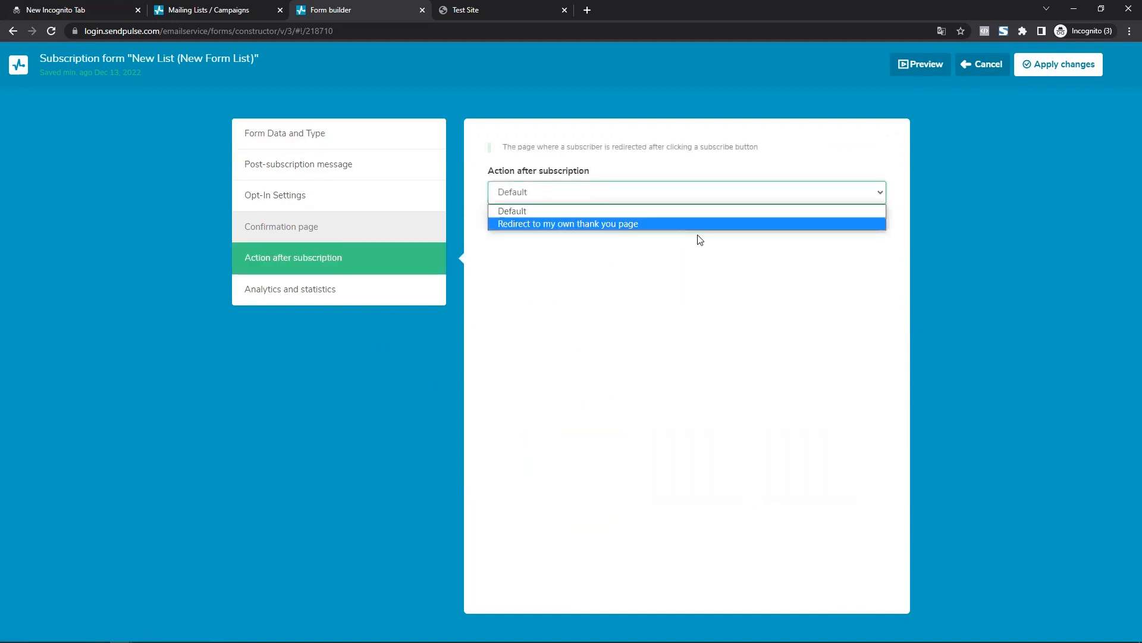
pyautogui.click(568, 225)
pyautogui.click(601, 194)
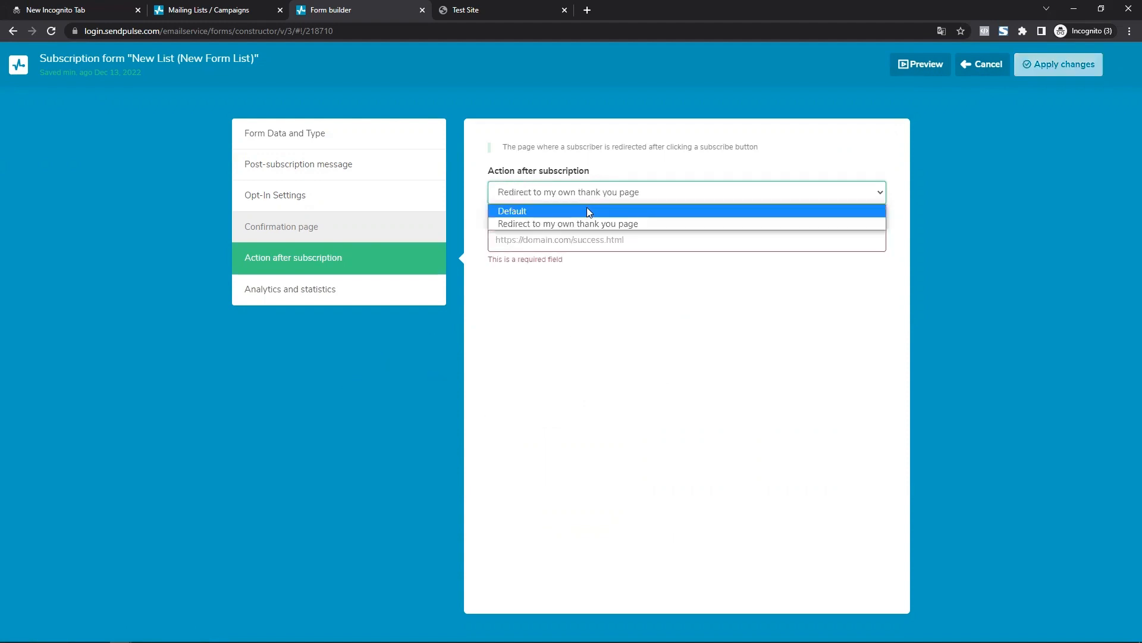
pyautogui.click(587, 209)
pyautogui.click(1038, 66)
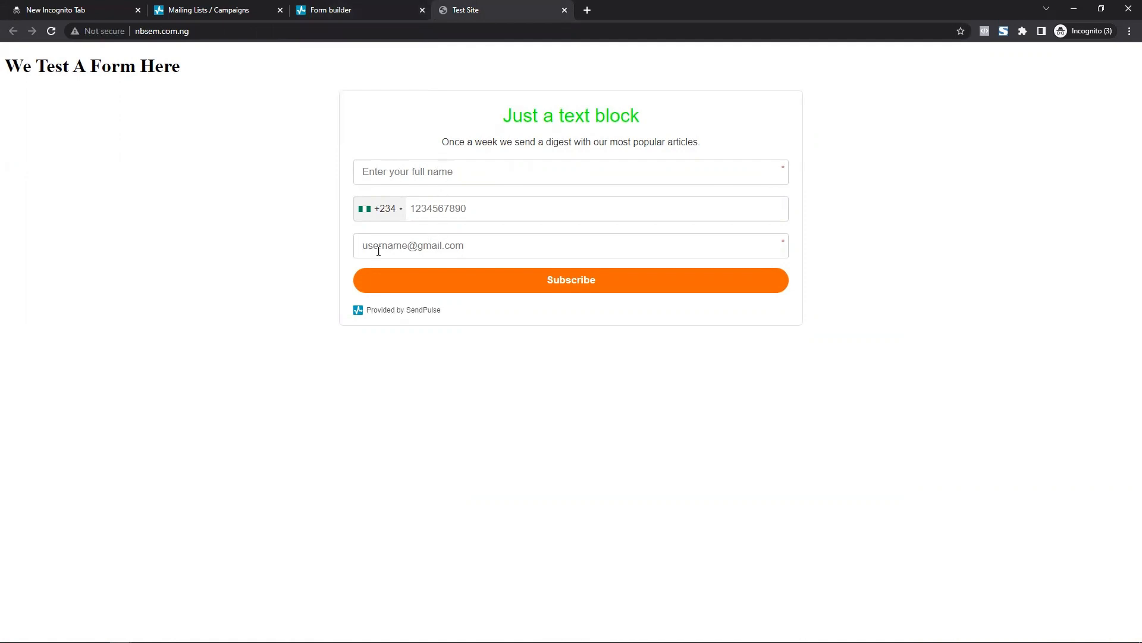
# Step: Back in the form builder, save the form with its embed code and compare the HTML and Script versions
pyautogui.click(332, 11)
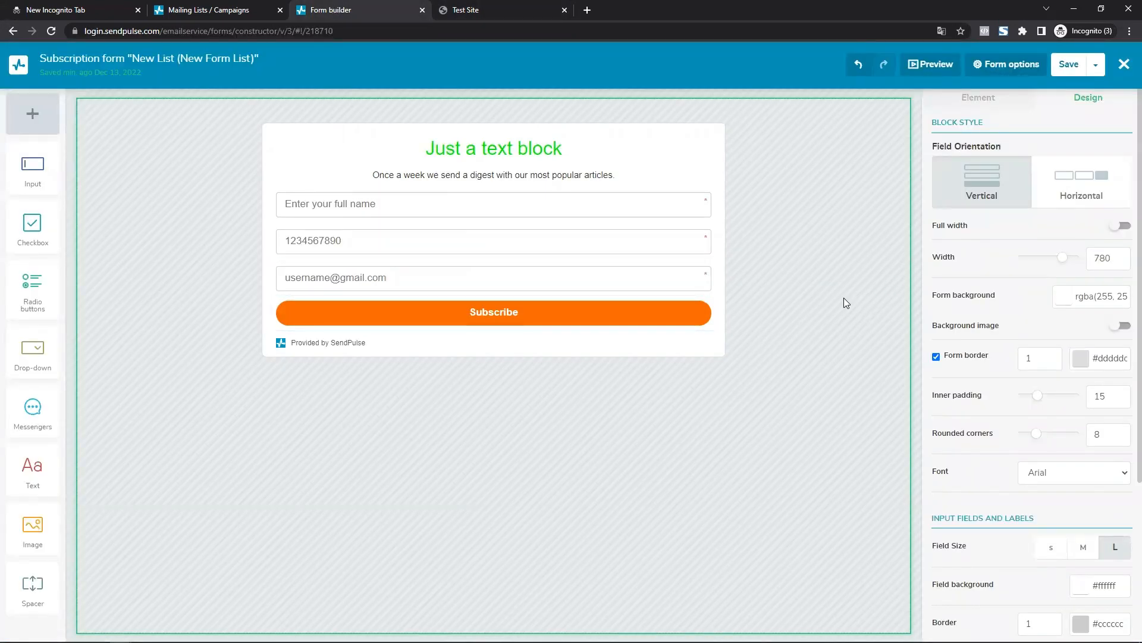
pyautogui.click(1096, 66)
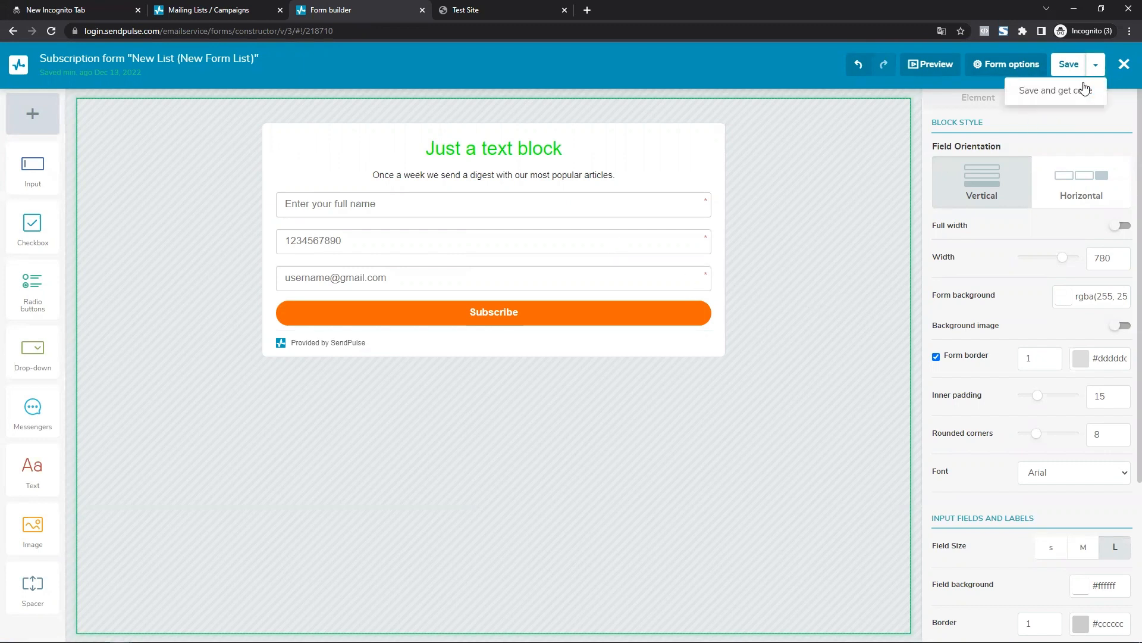
pyautogui.click(1083, 90)
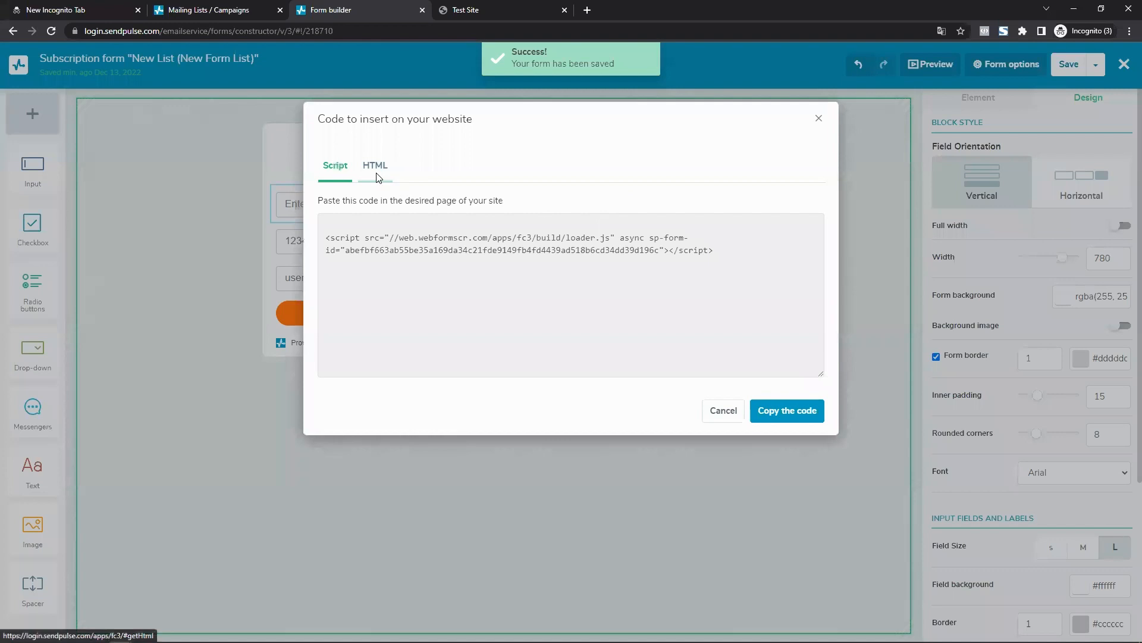
pyautogui.click(375, 165)
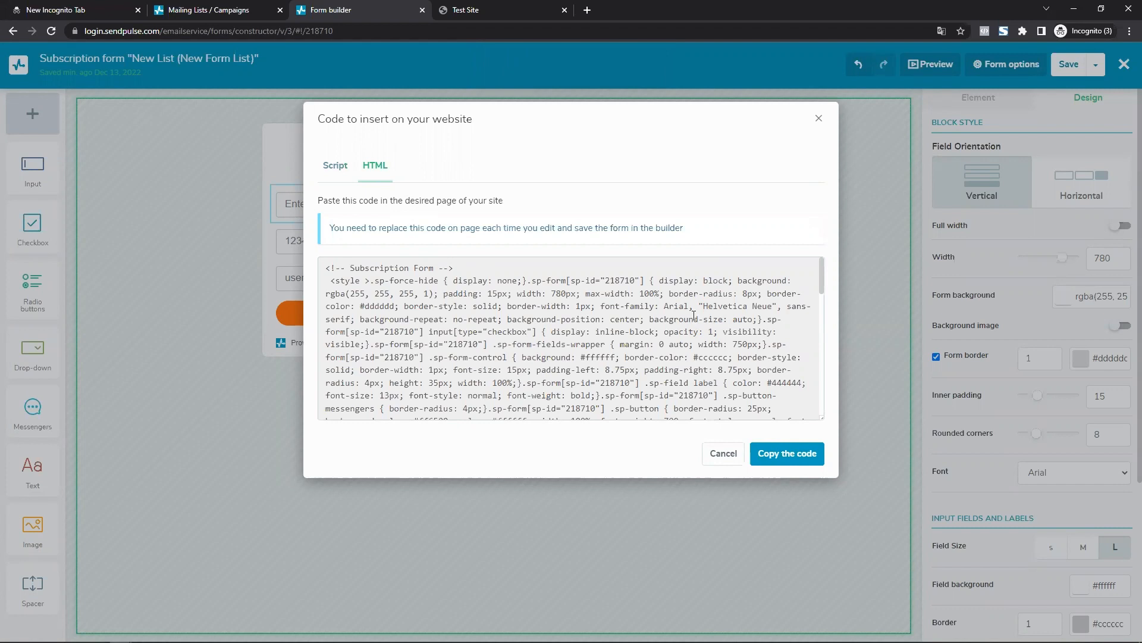
pyautogui.click(333, 165)
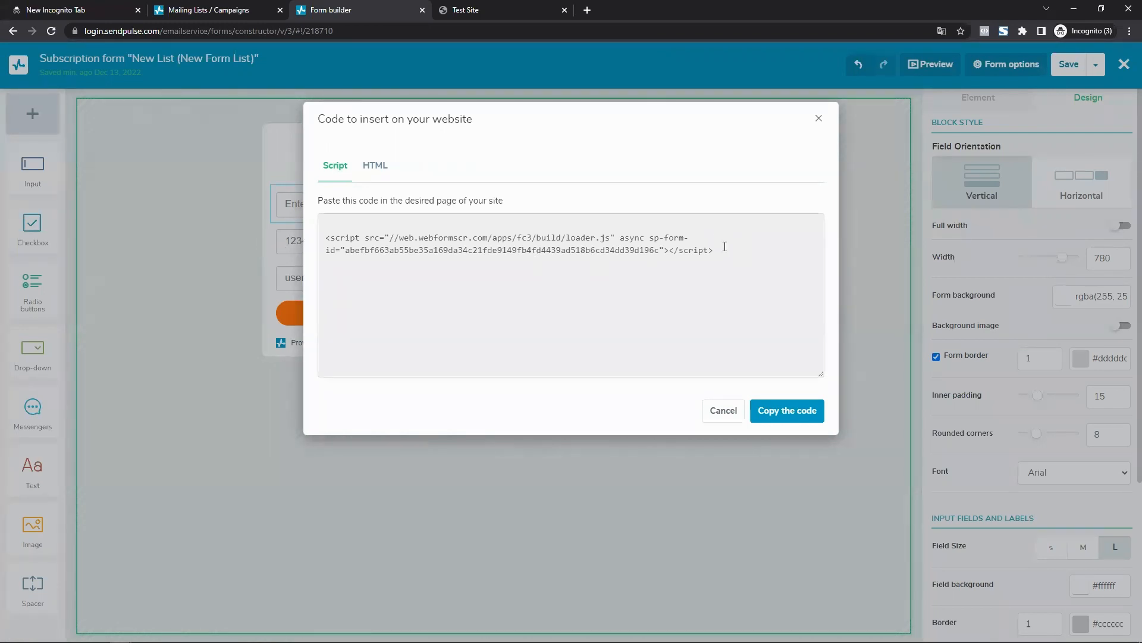
# Step: Copy the form's Script embed code and switch to the Test Site page
pyautogui.moveTo(725, 246); pyautogui.dragTo(587, 223)
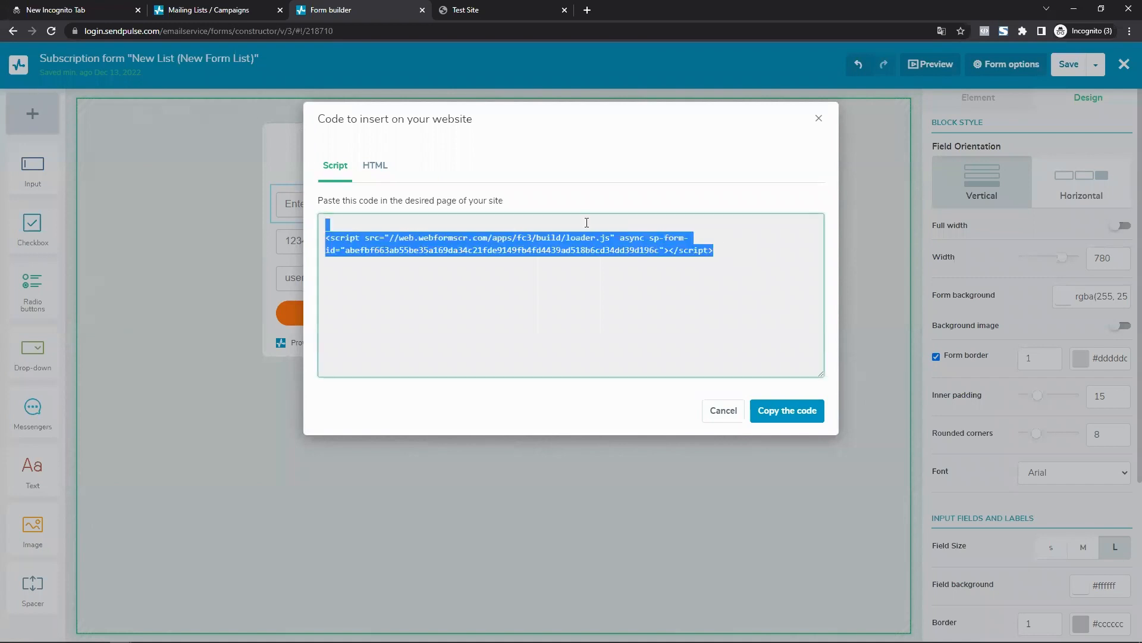
pyautogui.click(798, 416)
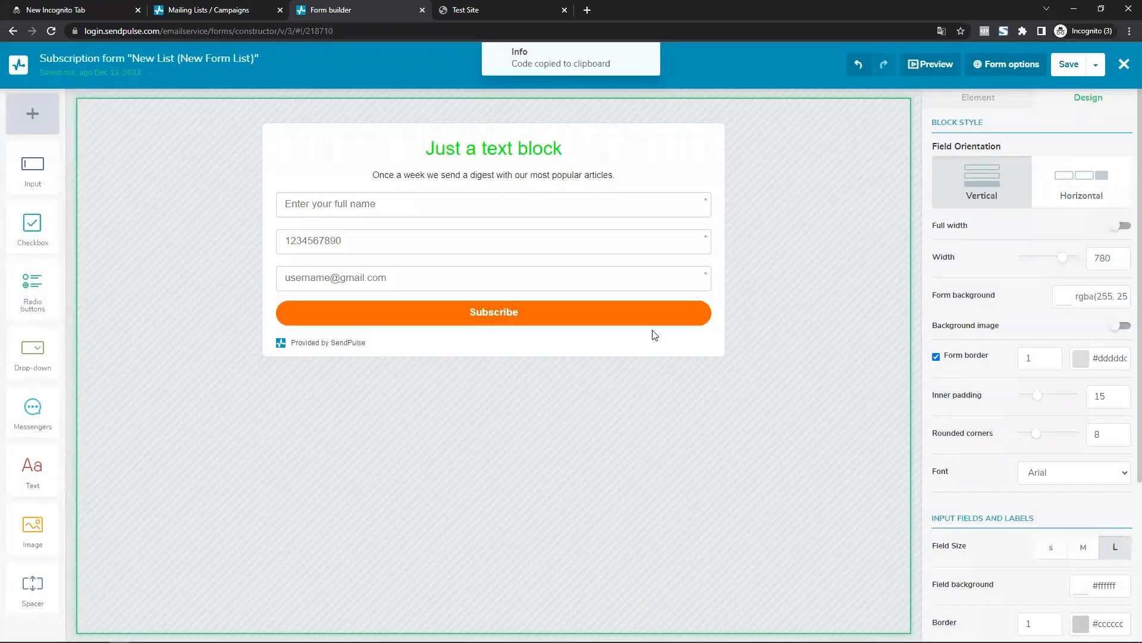
pyautogui.click(493, 9)
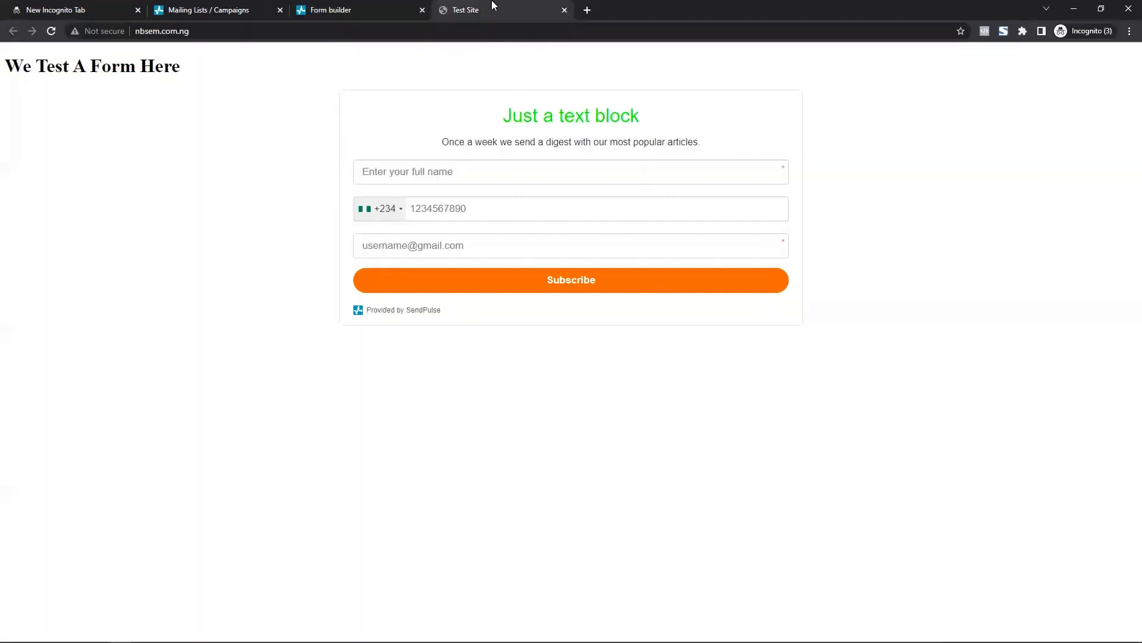